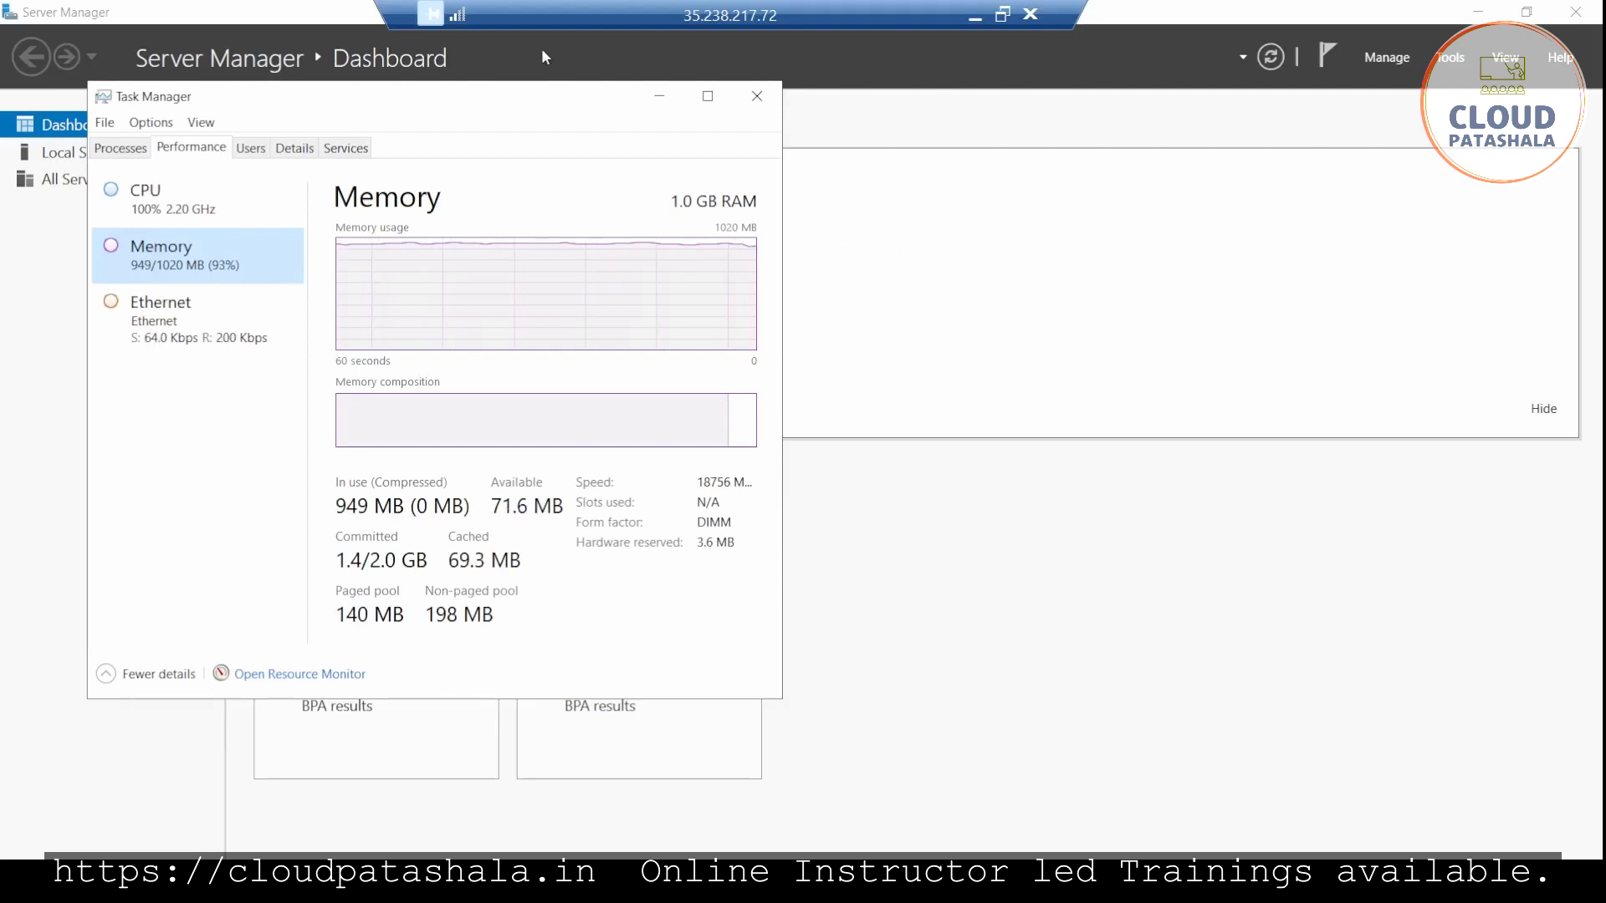
# Bring Server Manager to the front in the remote session and close the Windows Admin Center message.
pyautogui.click(541, 51)
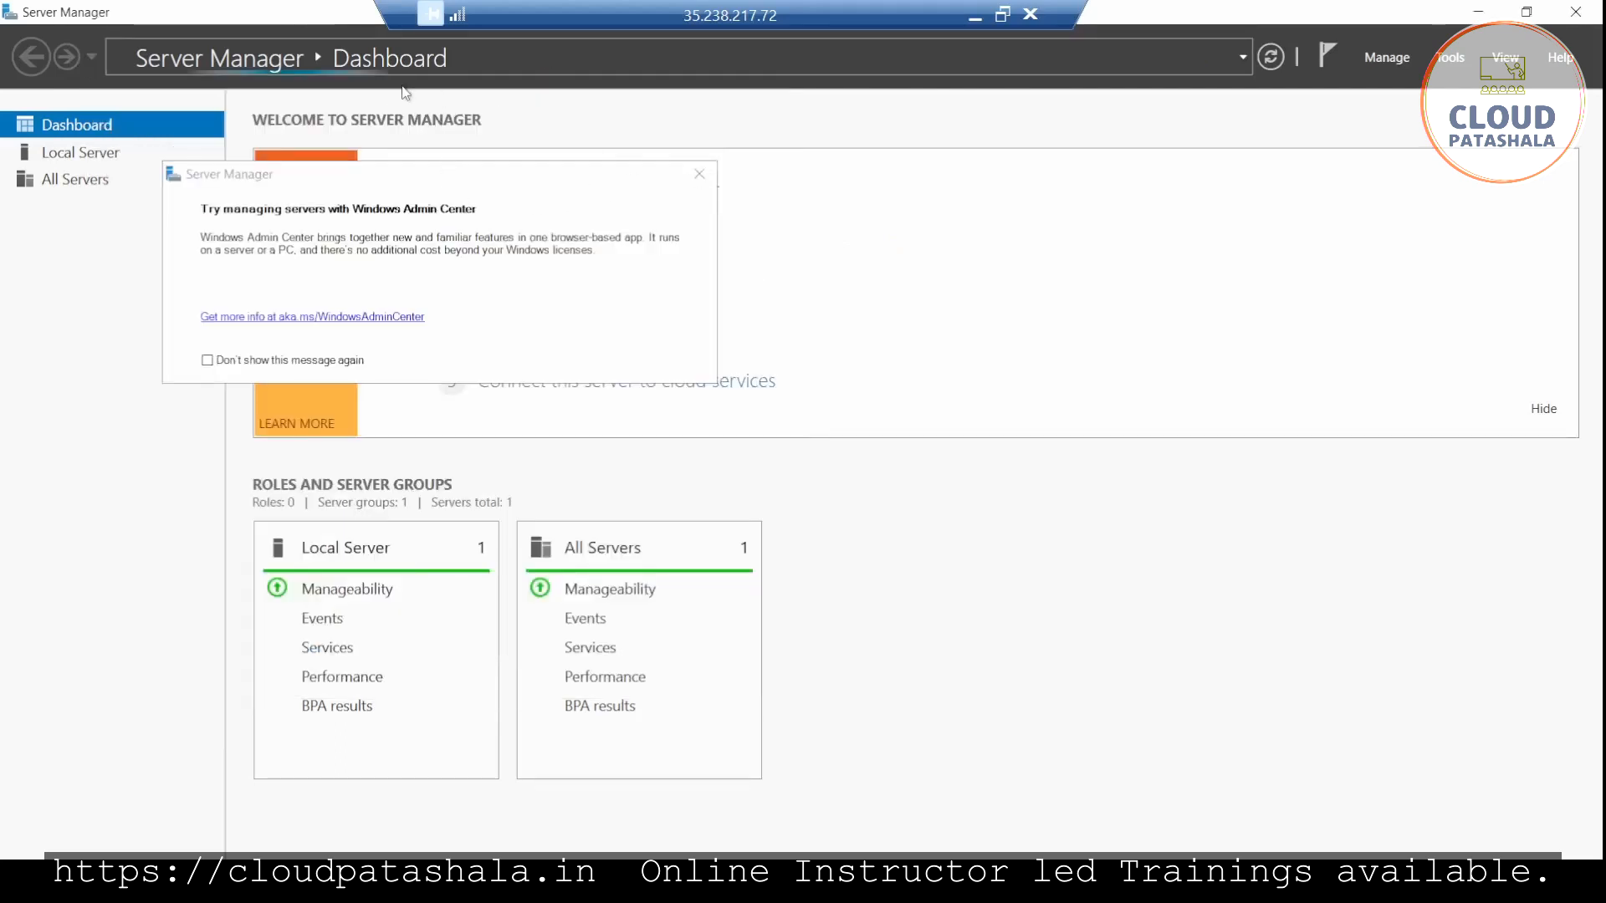
pyautogui.click(335, 75)
pyautogui.click(699, 173)
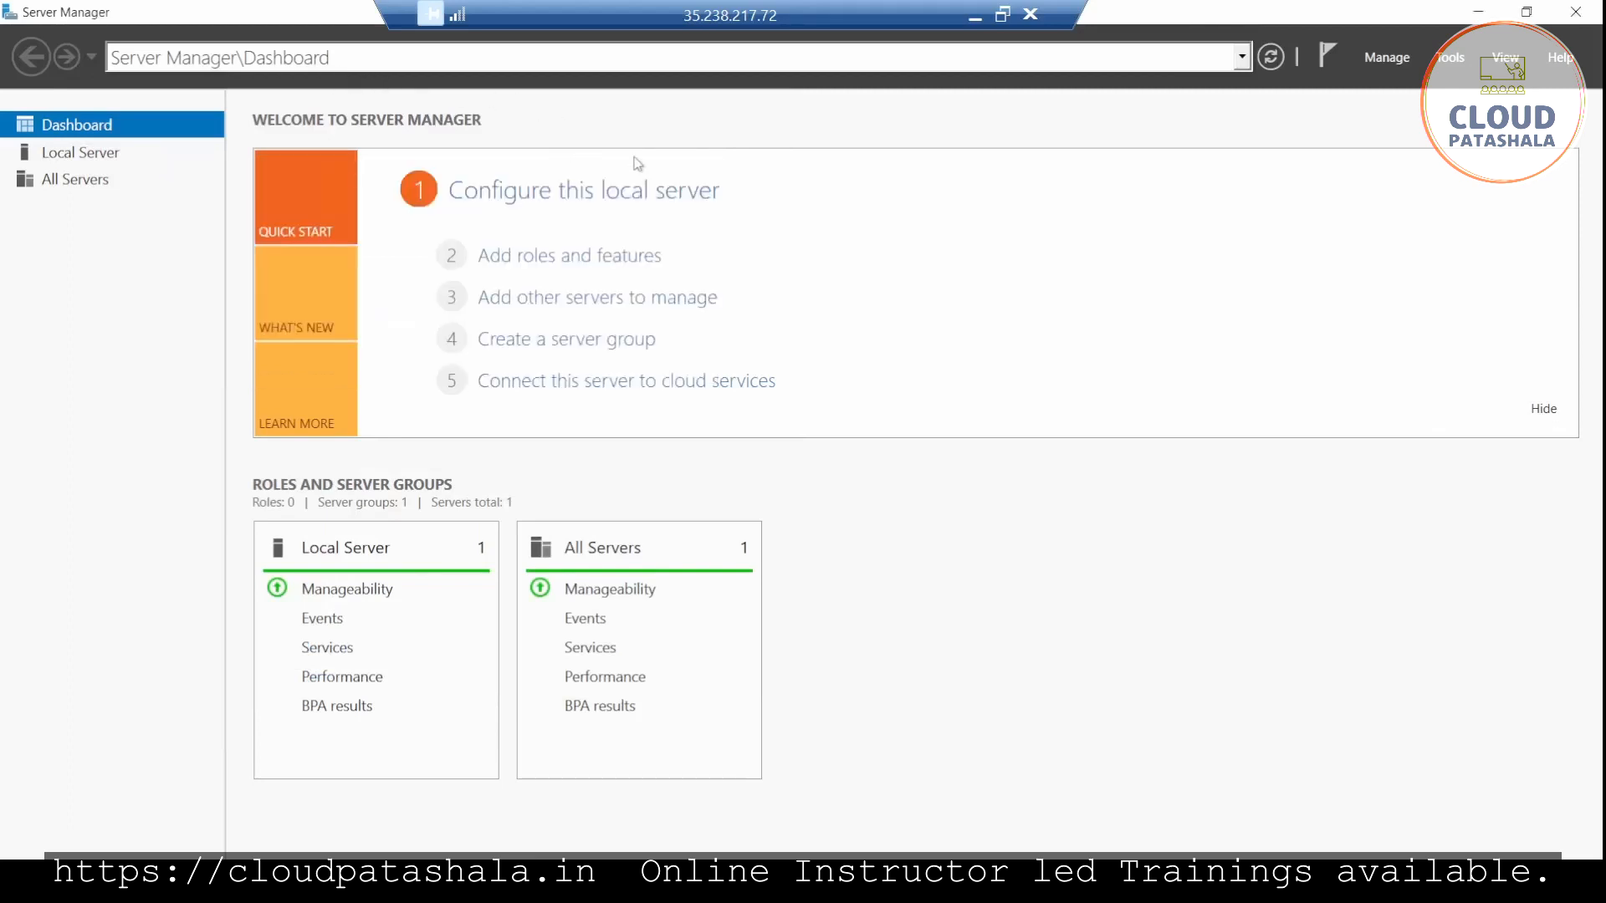
pyautogui.press('Return')
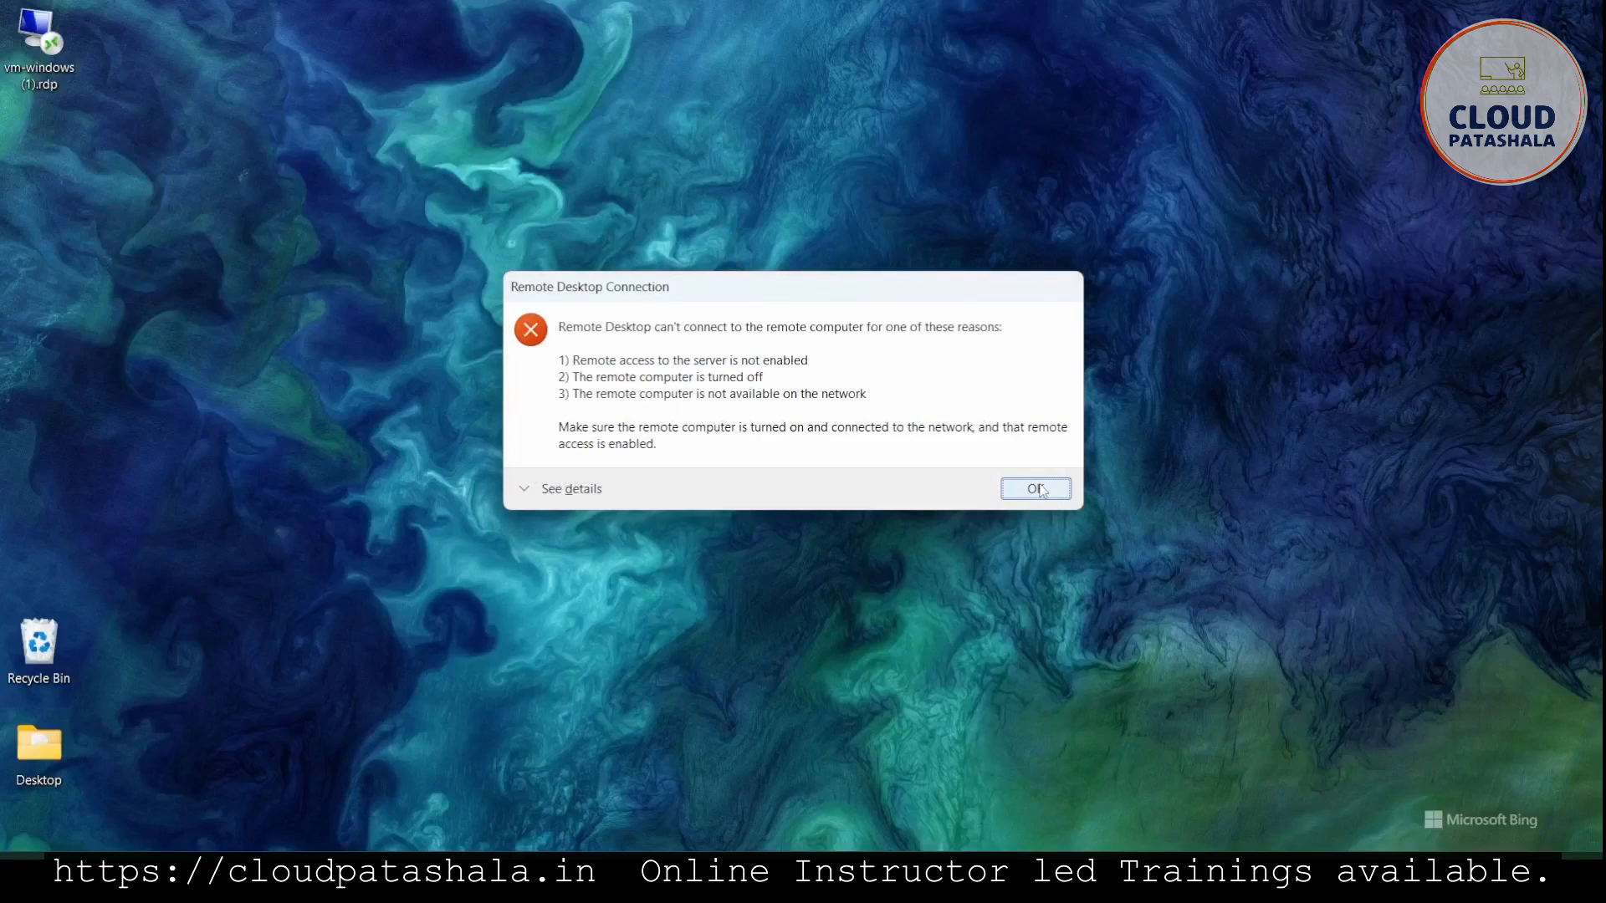
# Dismiss the Remote Desktop connection error and disconnect the open vm-windows remote session.
pyautogui.click(1038, 490)
pyautogui.moveTo(1118, 853)
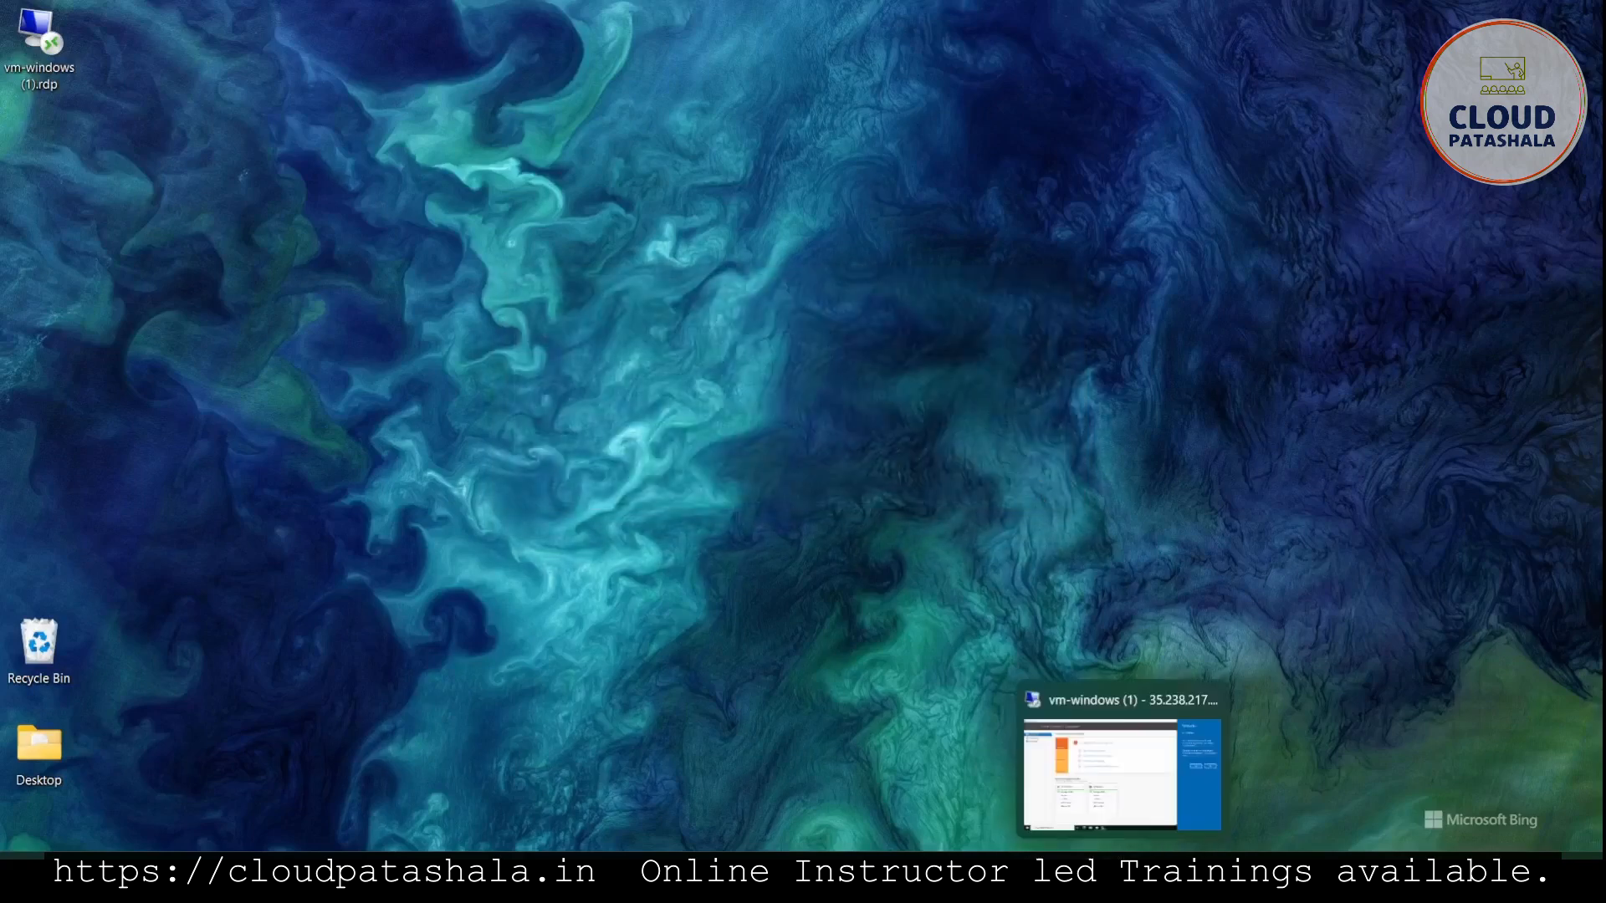
pyautogui.click(1160, 773)
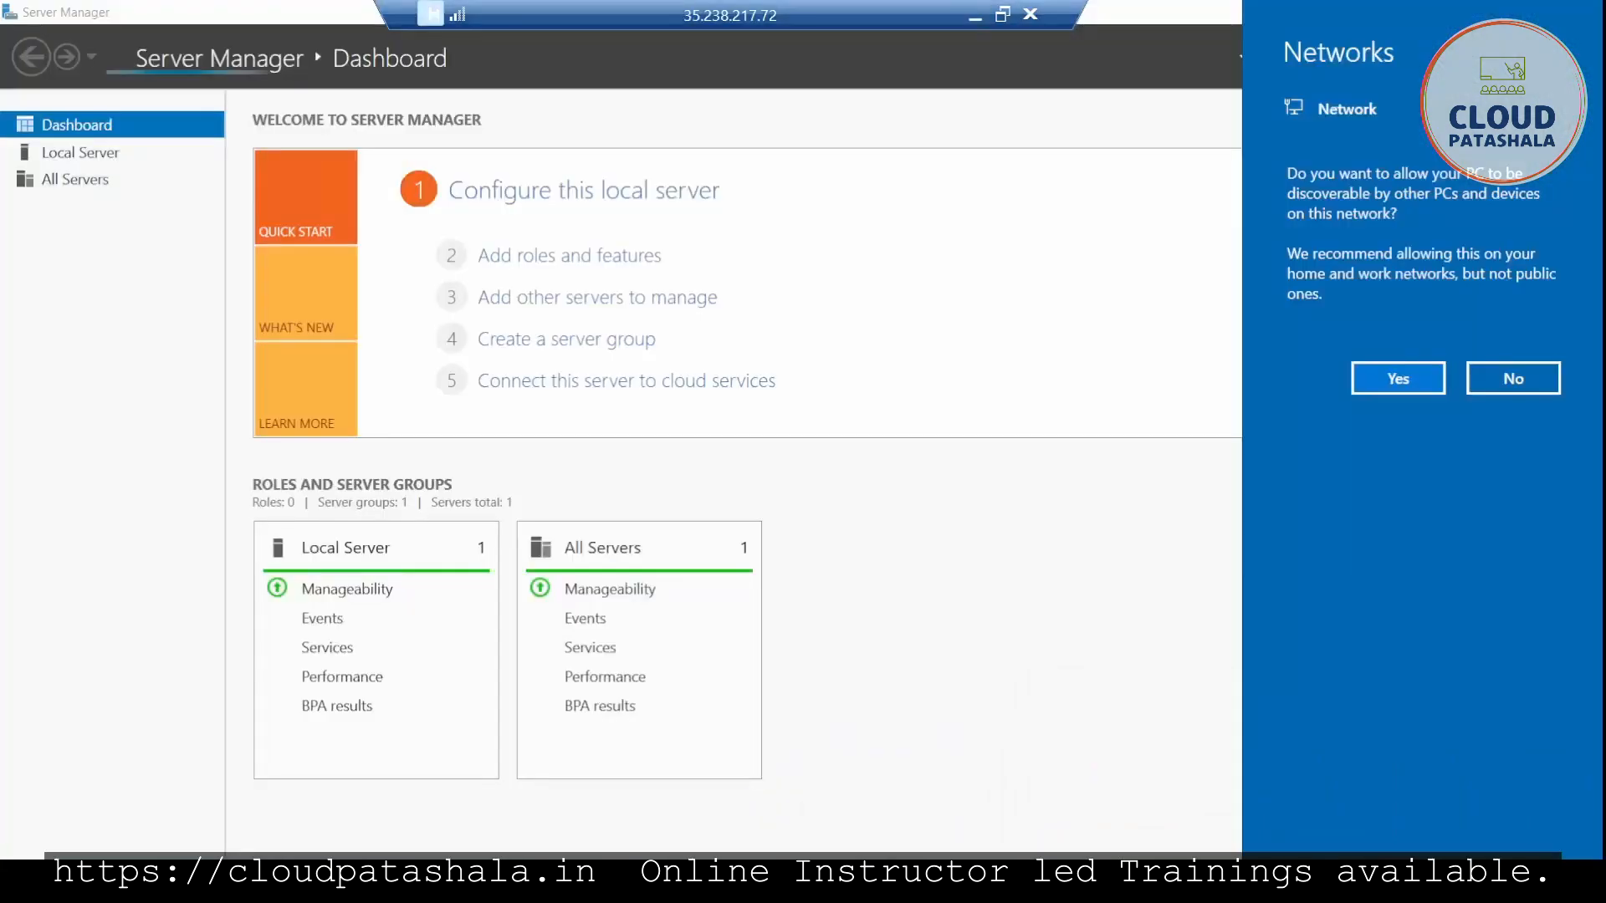
pyautogui.click(1031, 15)
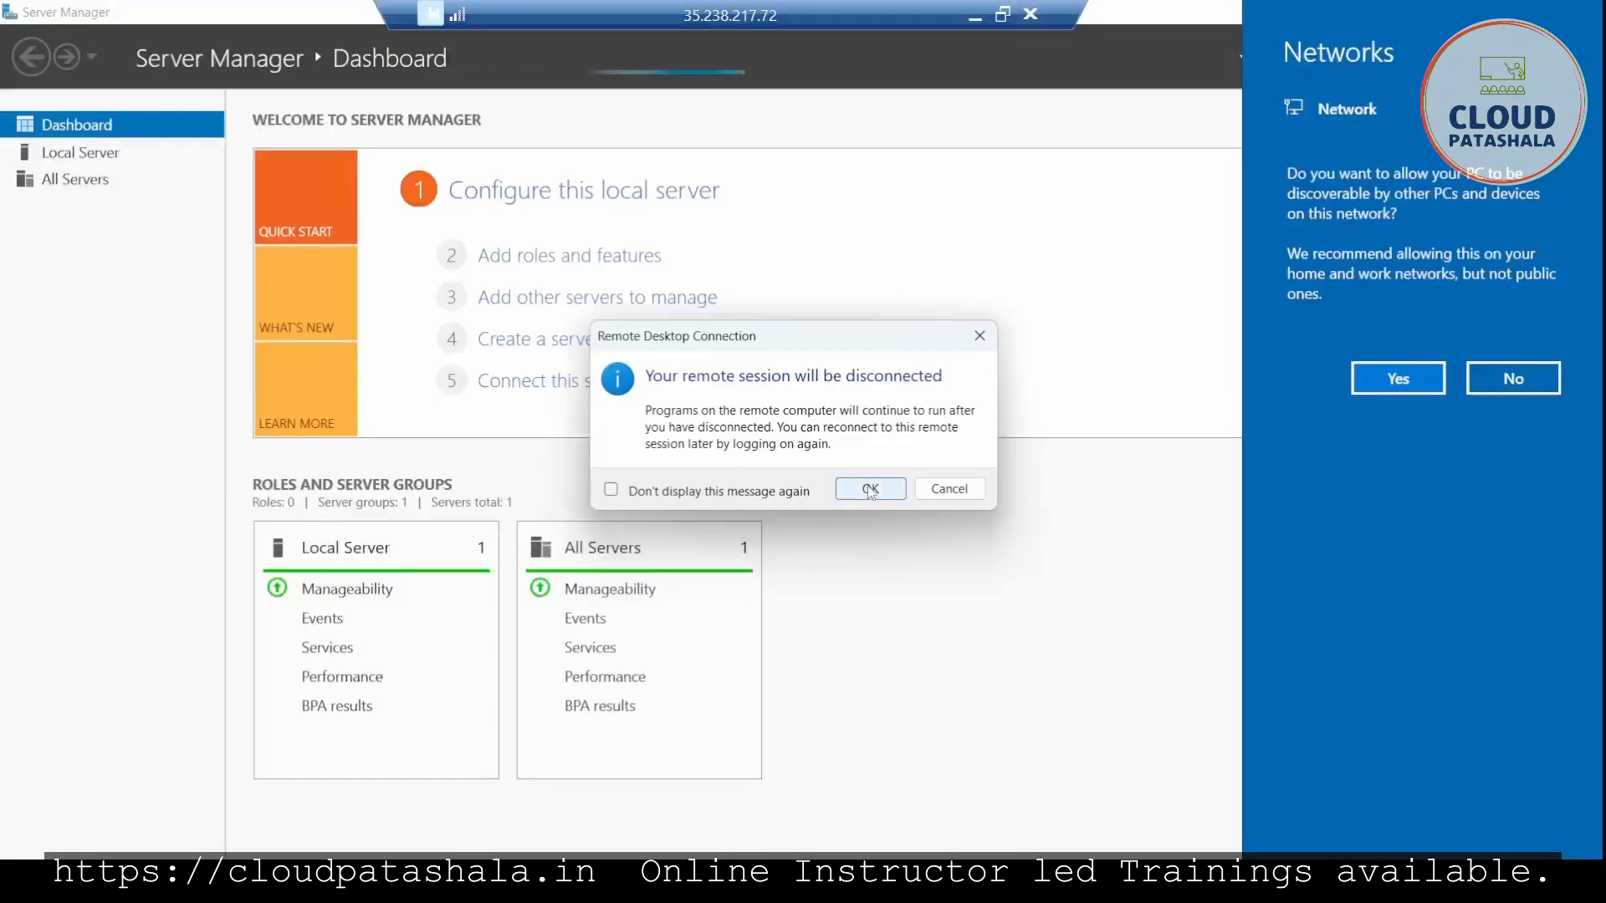
pyautogui.click(870, 489)
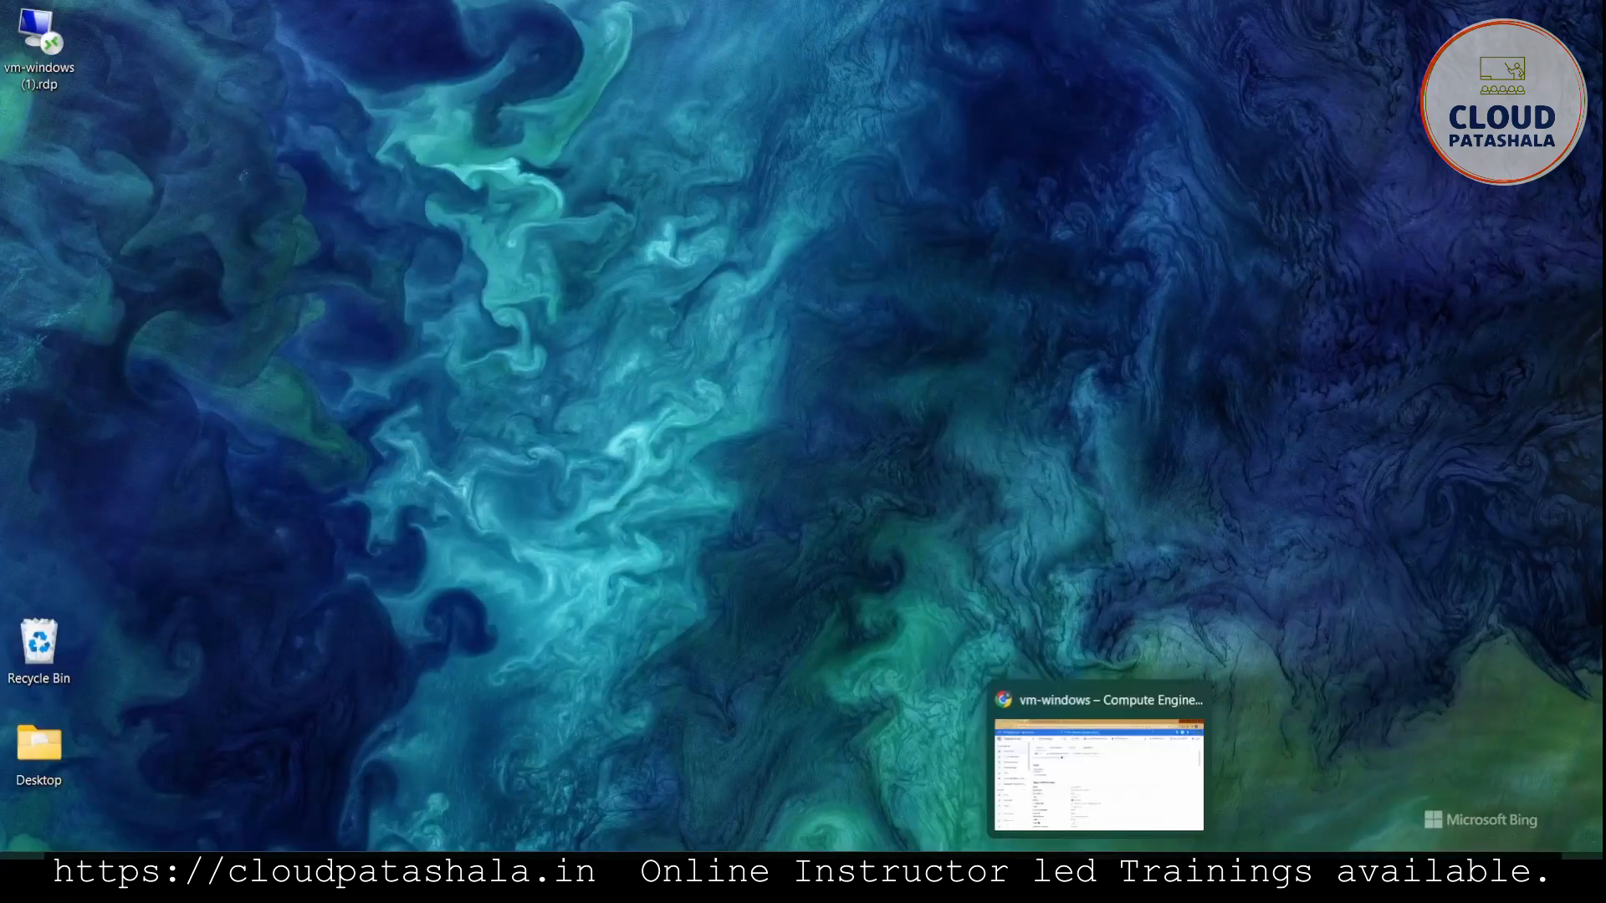
# Switch to the Google Cloud console in Chrome and view the actions available for vm-windows in the VM instances list.
pyautogui.click(1097, 878)
pyautogui.click(296, 149)
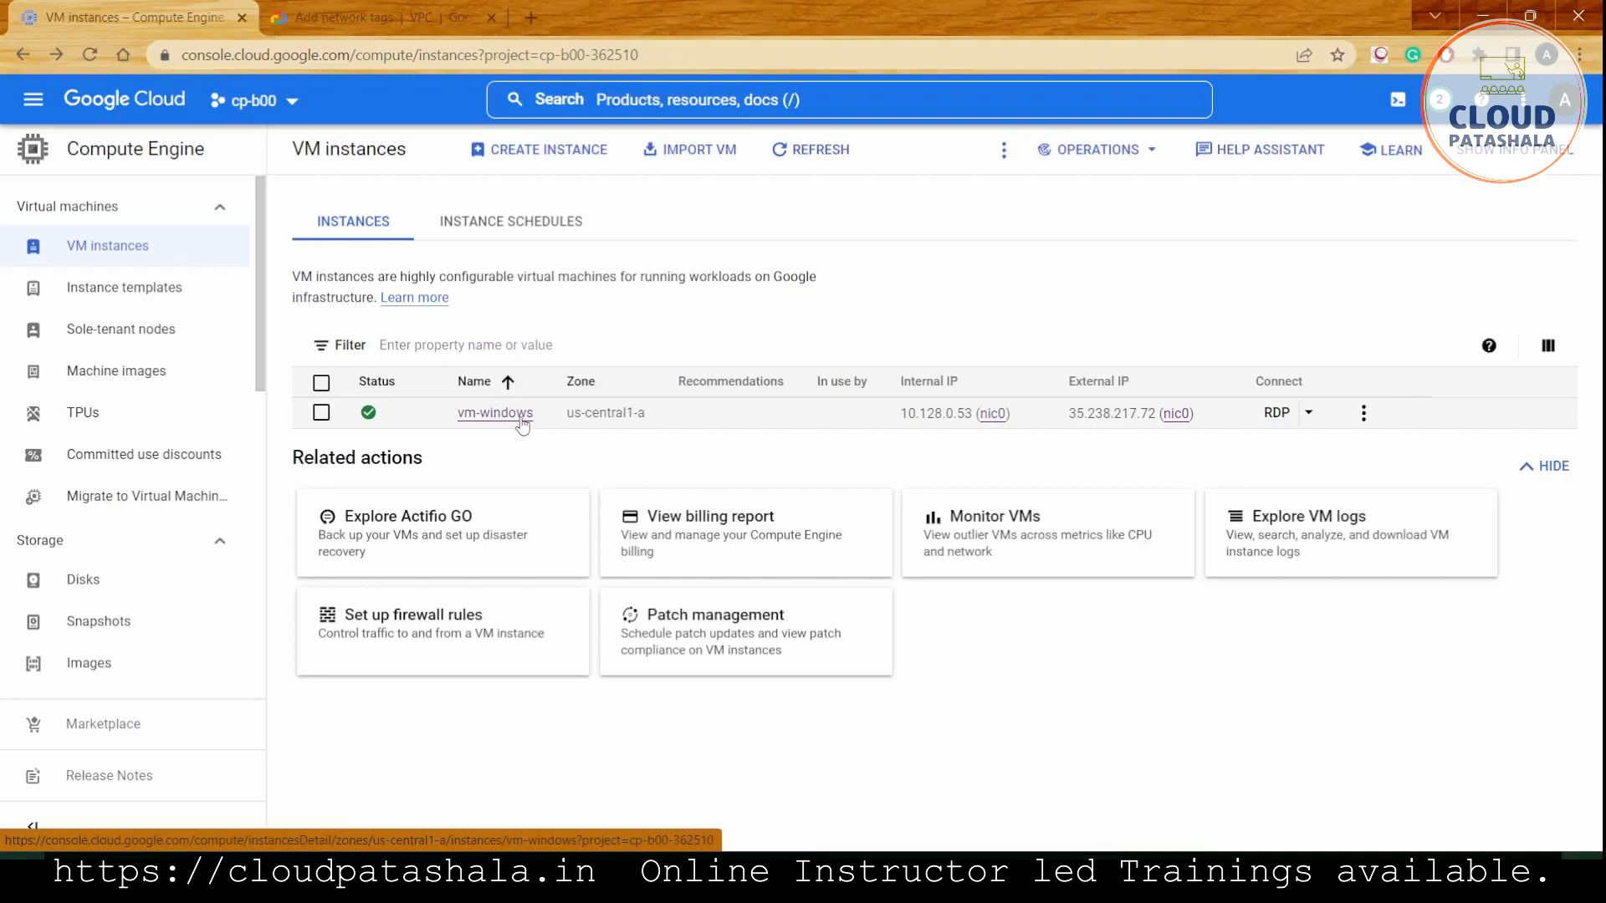
pyautogui.click(520, 418)
pyautogui.click(1364, 413)
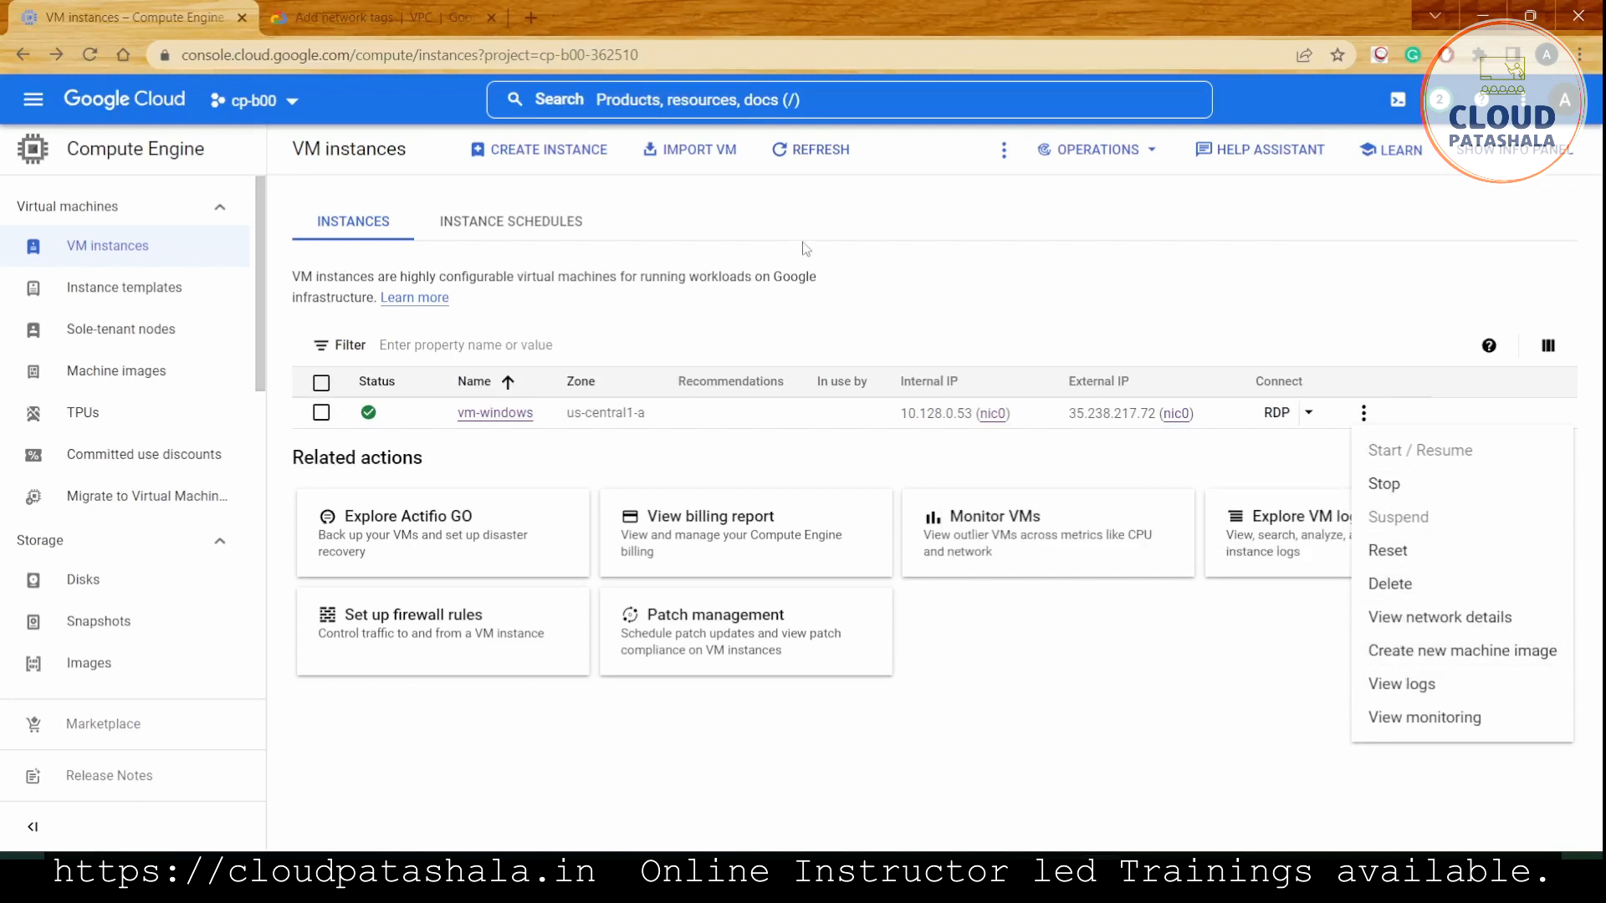
pyautogui.click(733, 227)
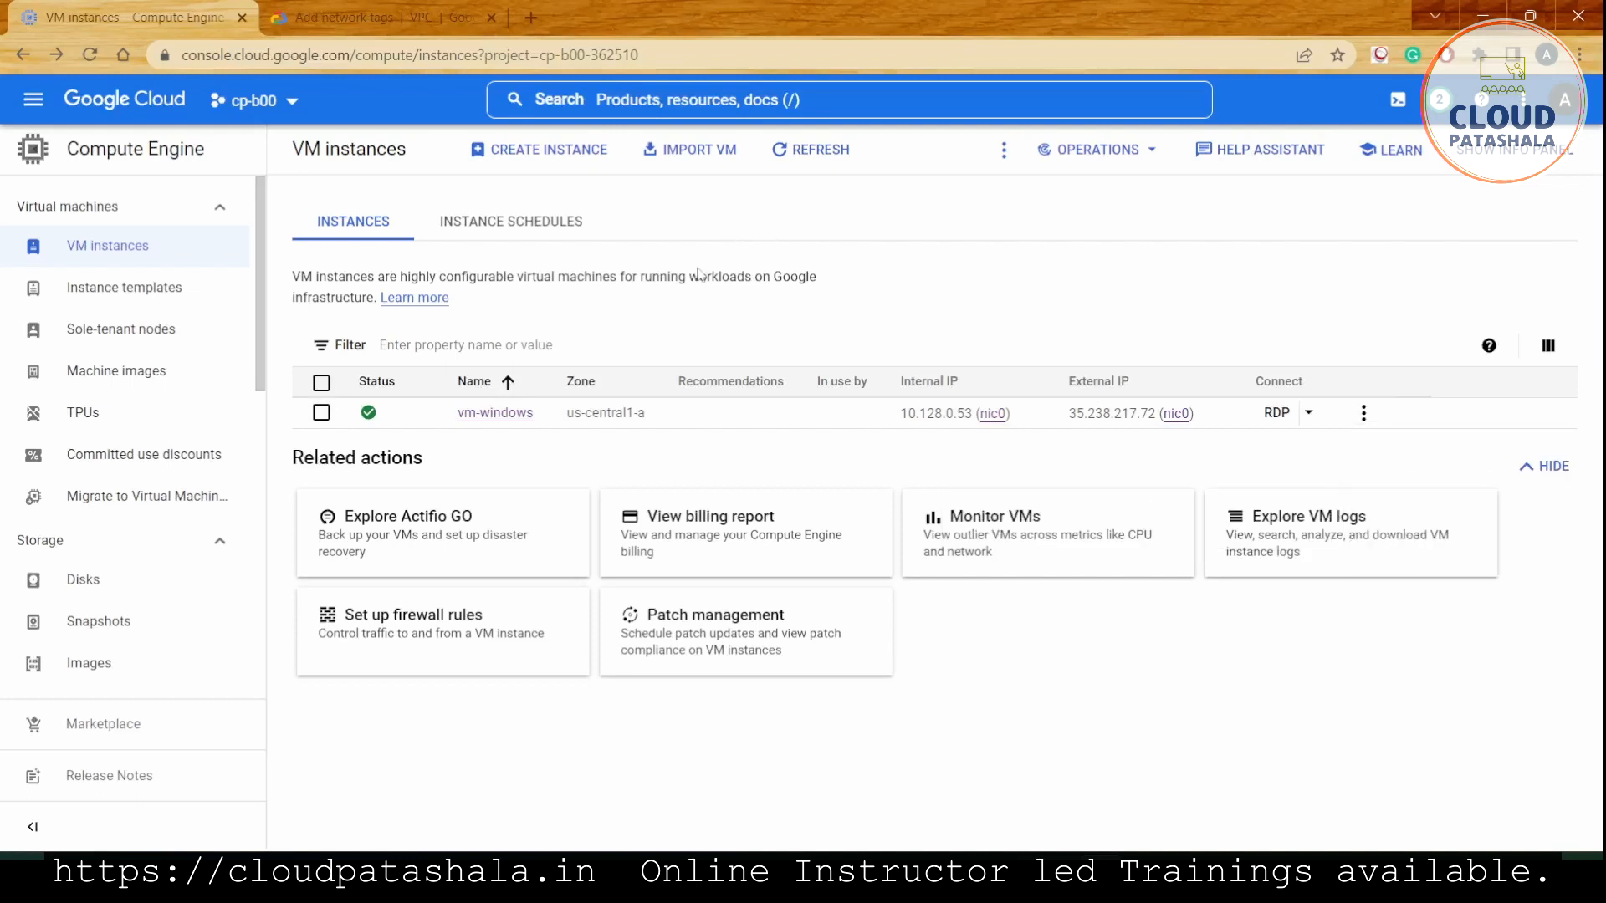
# Open vm-windows for editing, examine the machine type section of its configuration, and leave without saving.
pyautogui.click(497, 415)
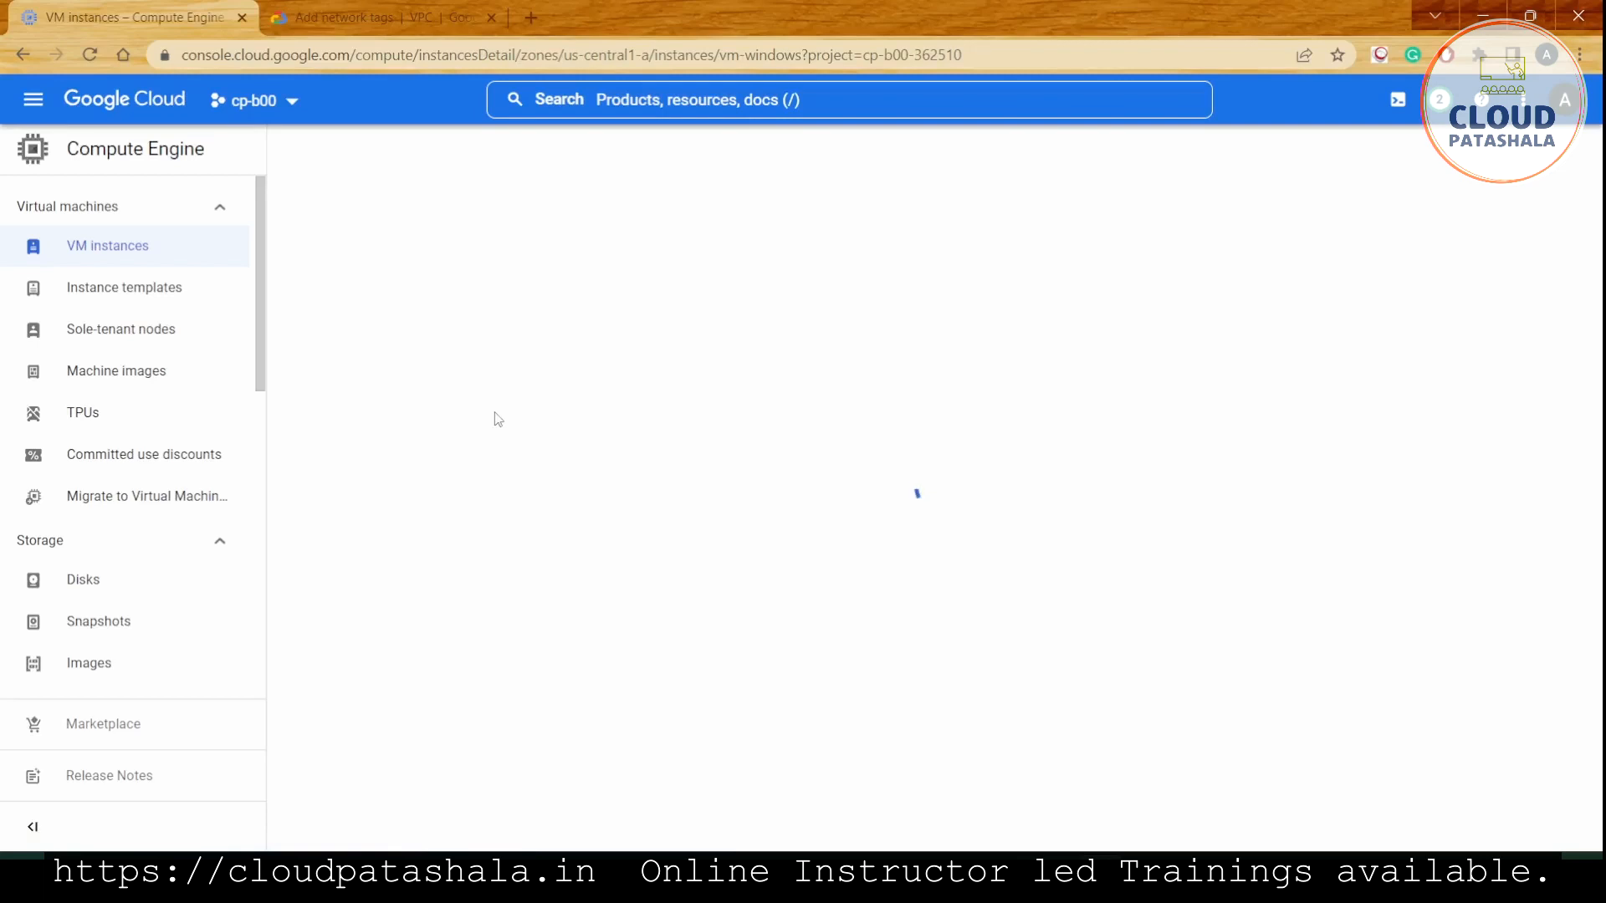
pyautogui.click(528, 151)
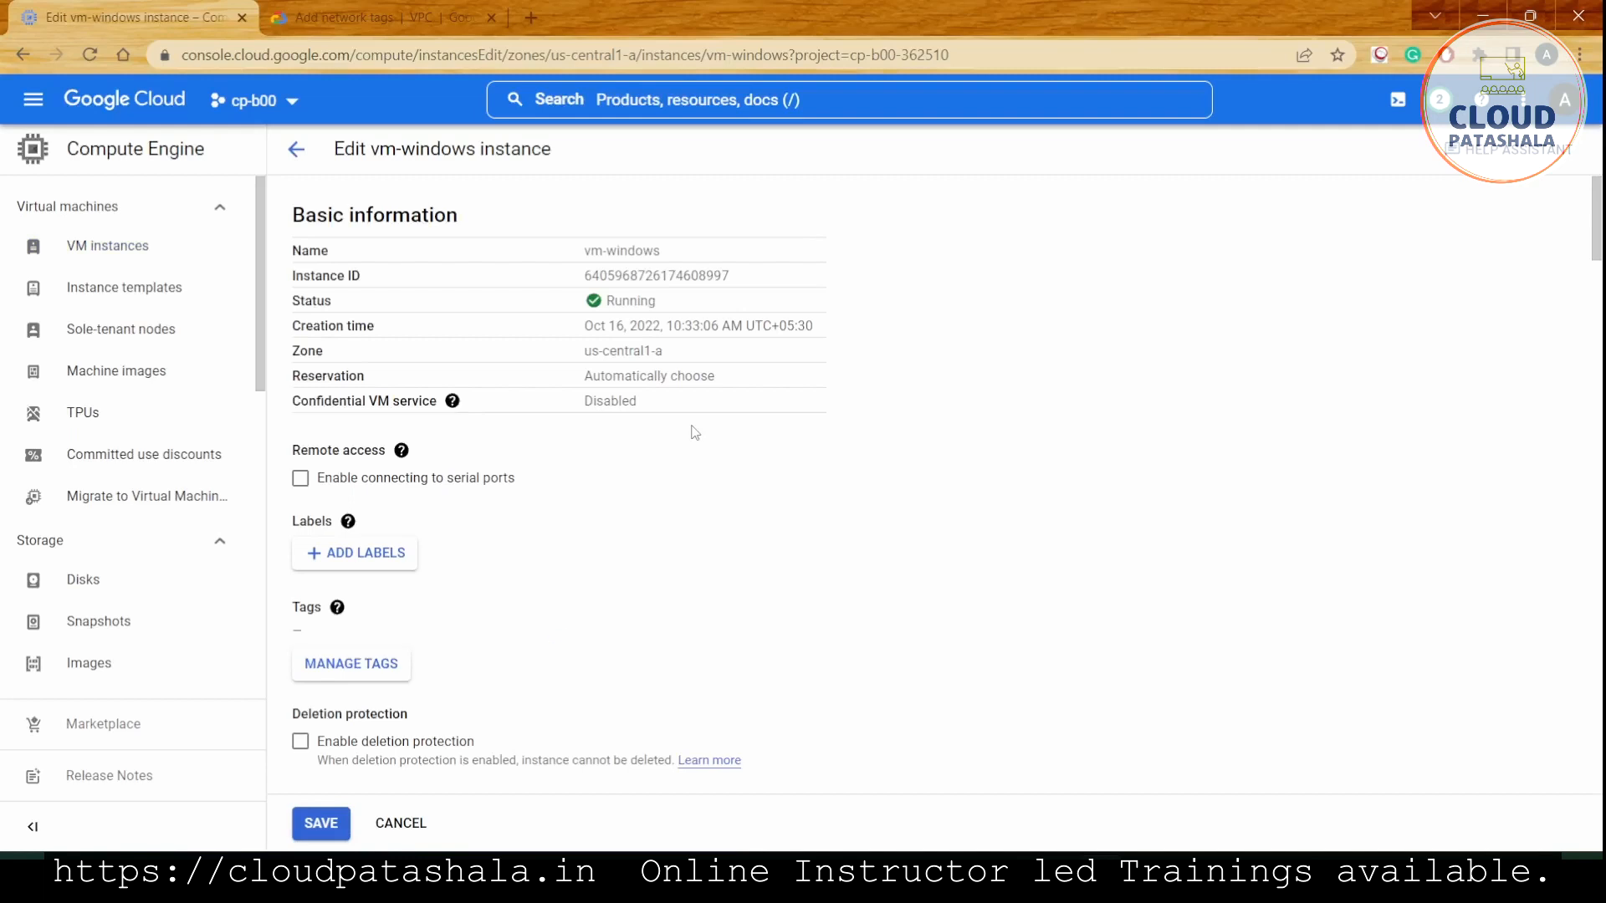
pyautogui.scroll(-5, 691, 432)
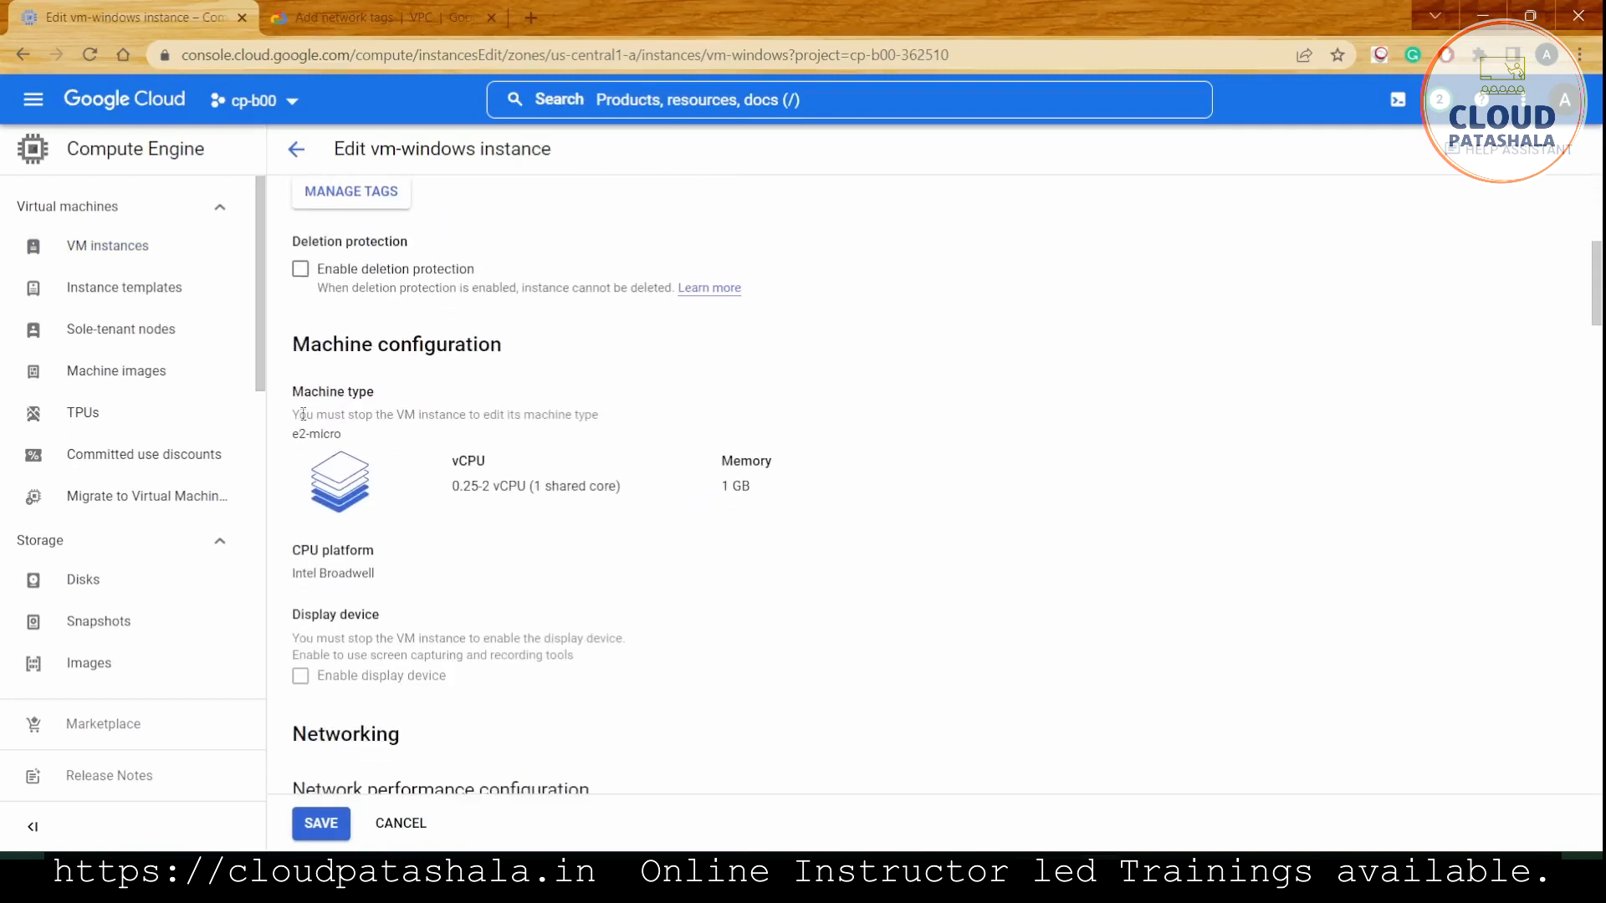
pyautogui.moveTo(297, 392); pyautogui.dragTo(487, 398)
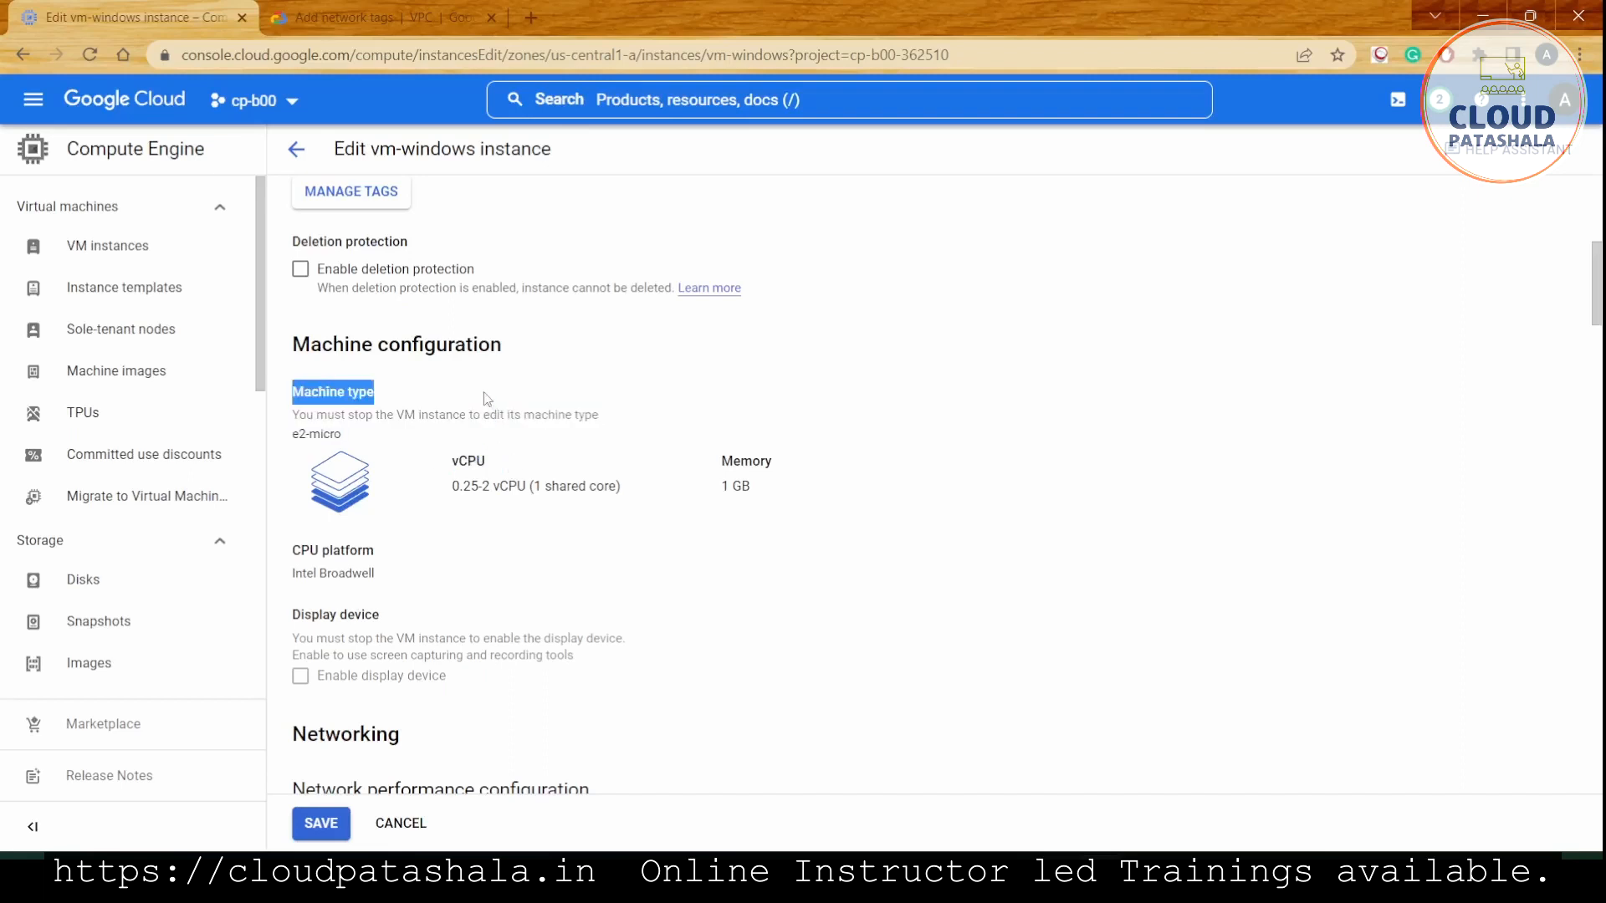
pyautogui.moveTo(301, 414); pyautogui.dragTo(640, 525)
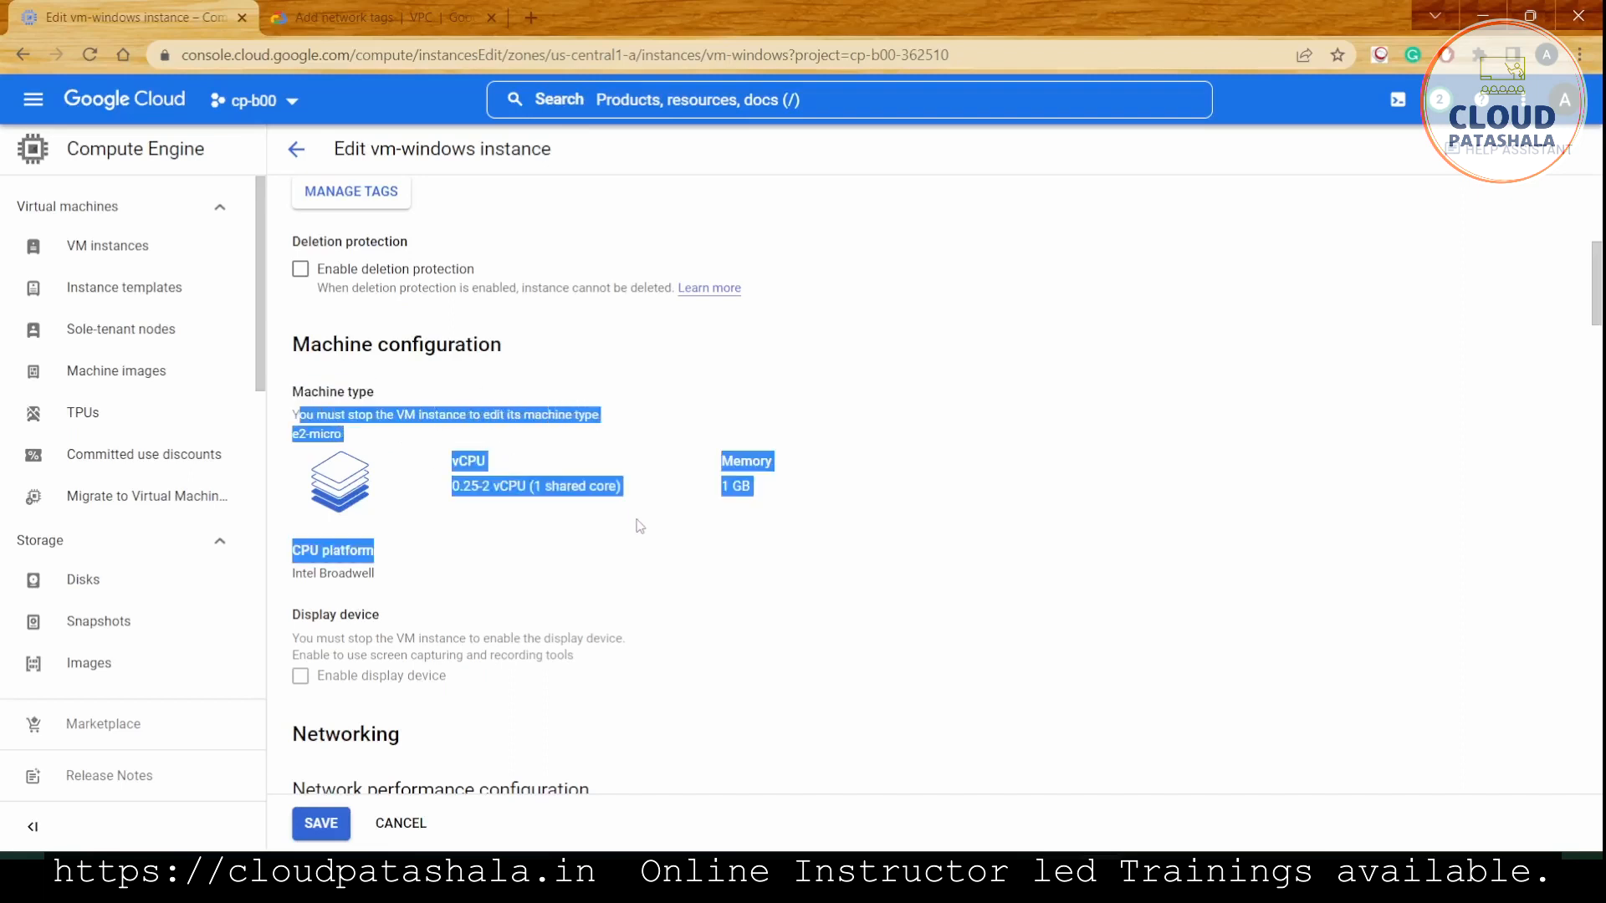
pyautogui.click(401, 823)
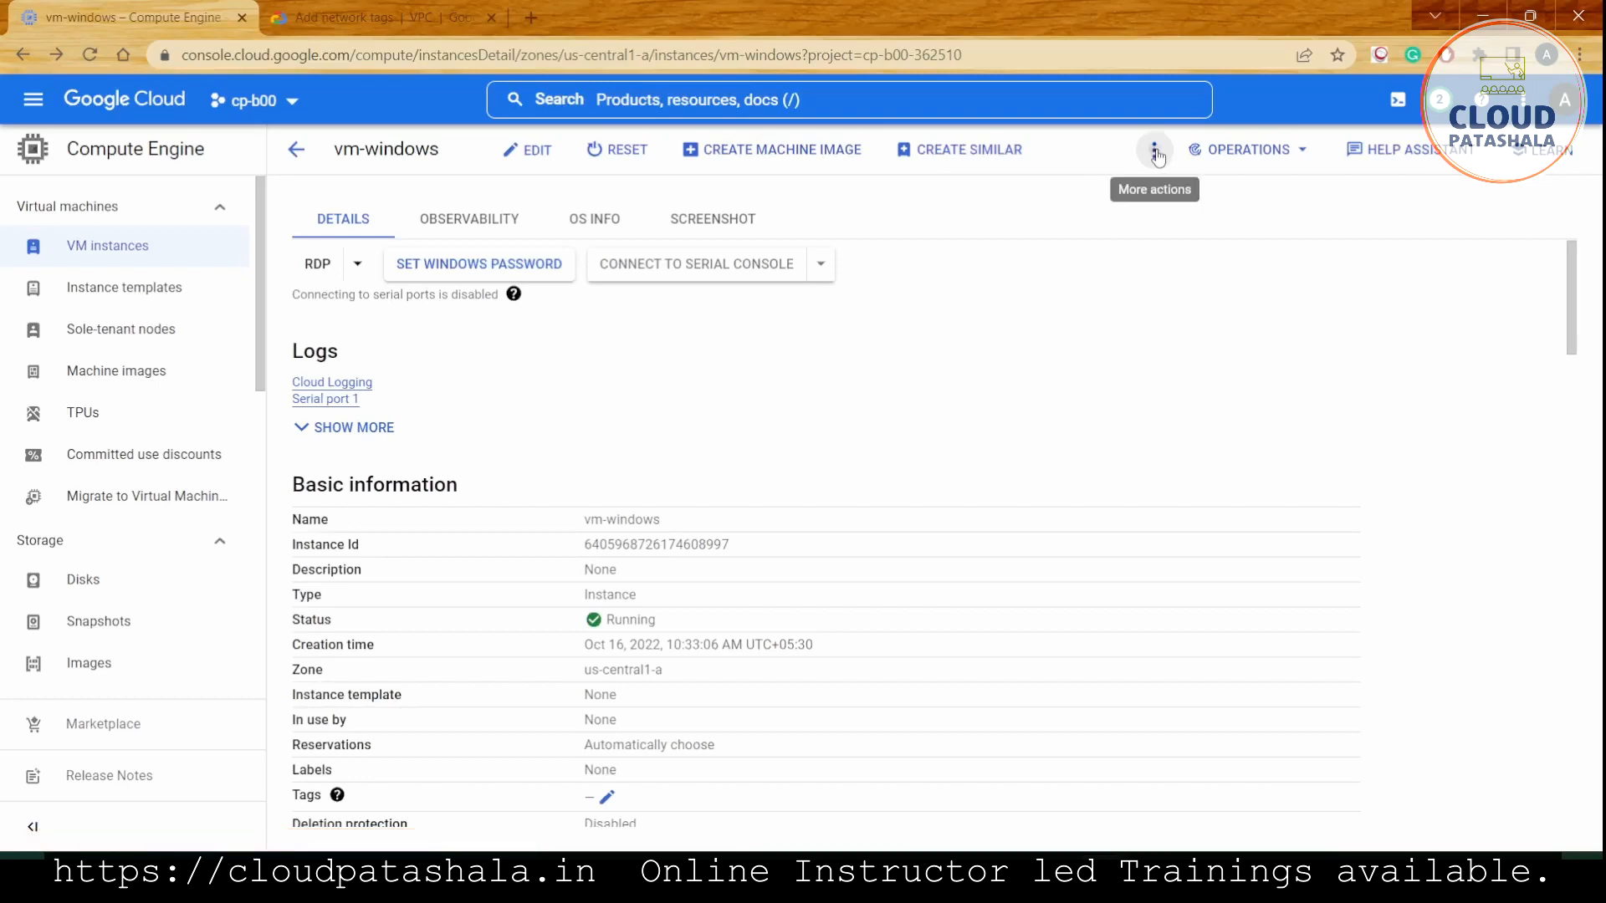
# Stop the vm-windows instance and return to the VM instances list.
pyautogui.click(1156, 153)
pyautogui.click(1188, 251)
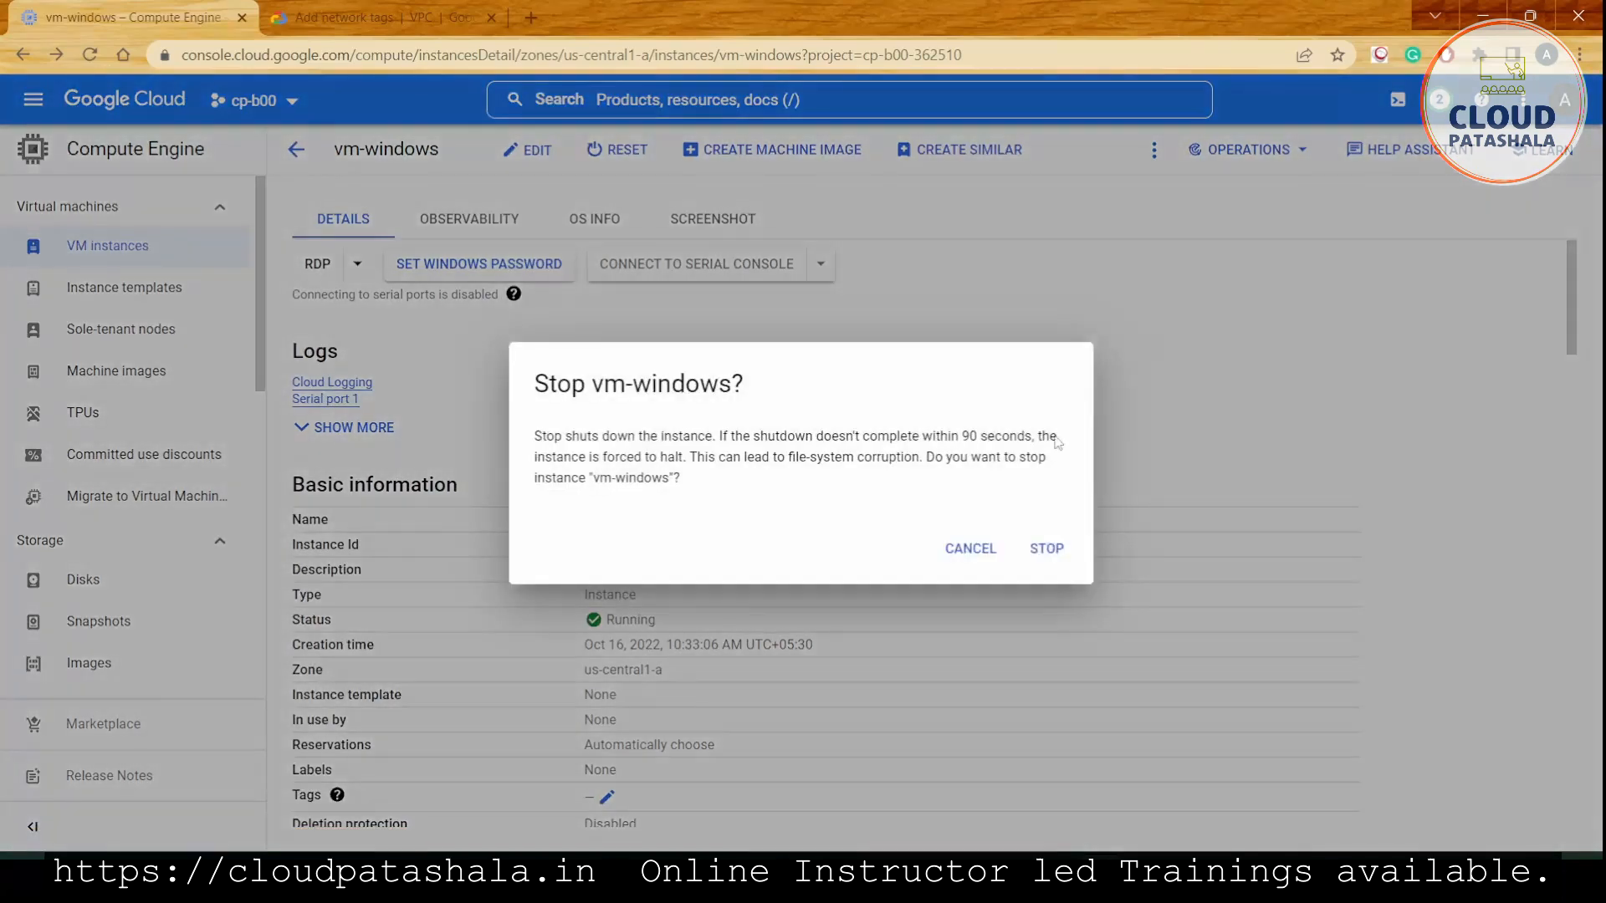
pyautogui.click(1046, 550)
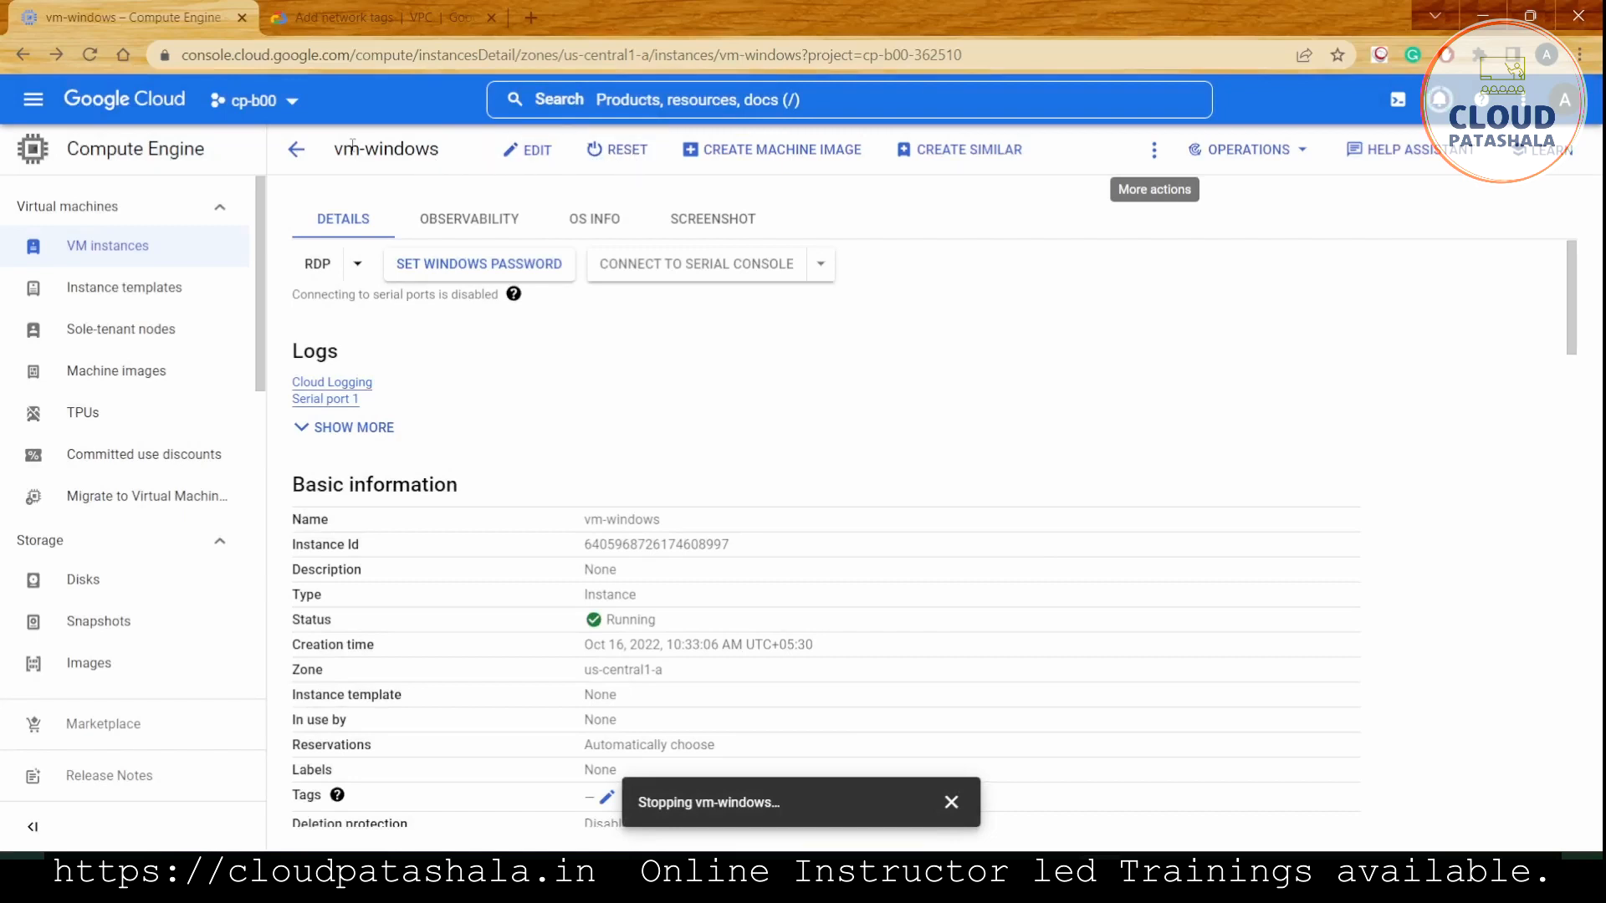
pyautogui.click(297, 151)
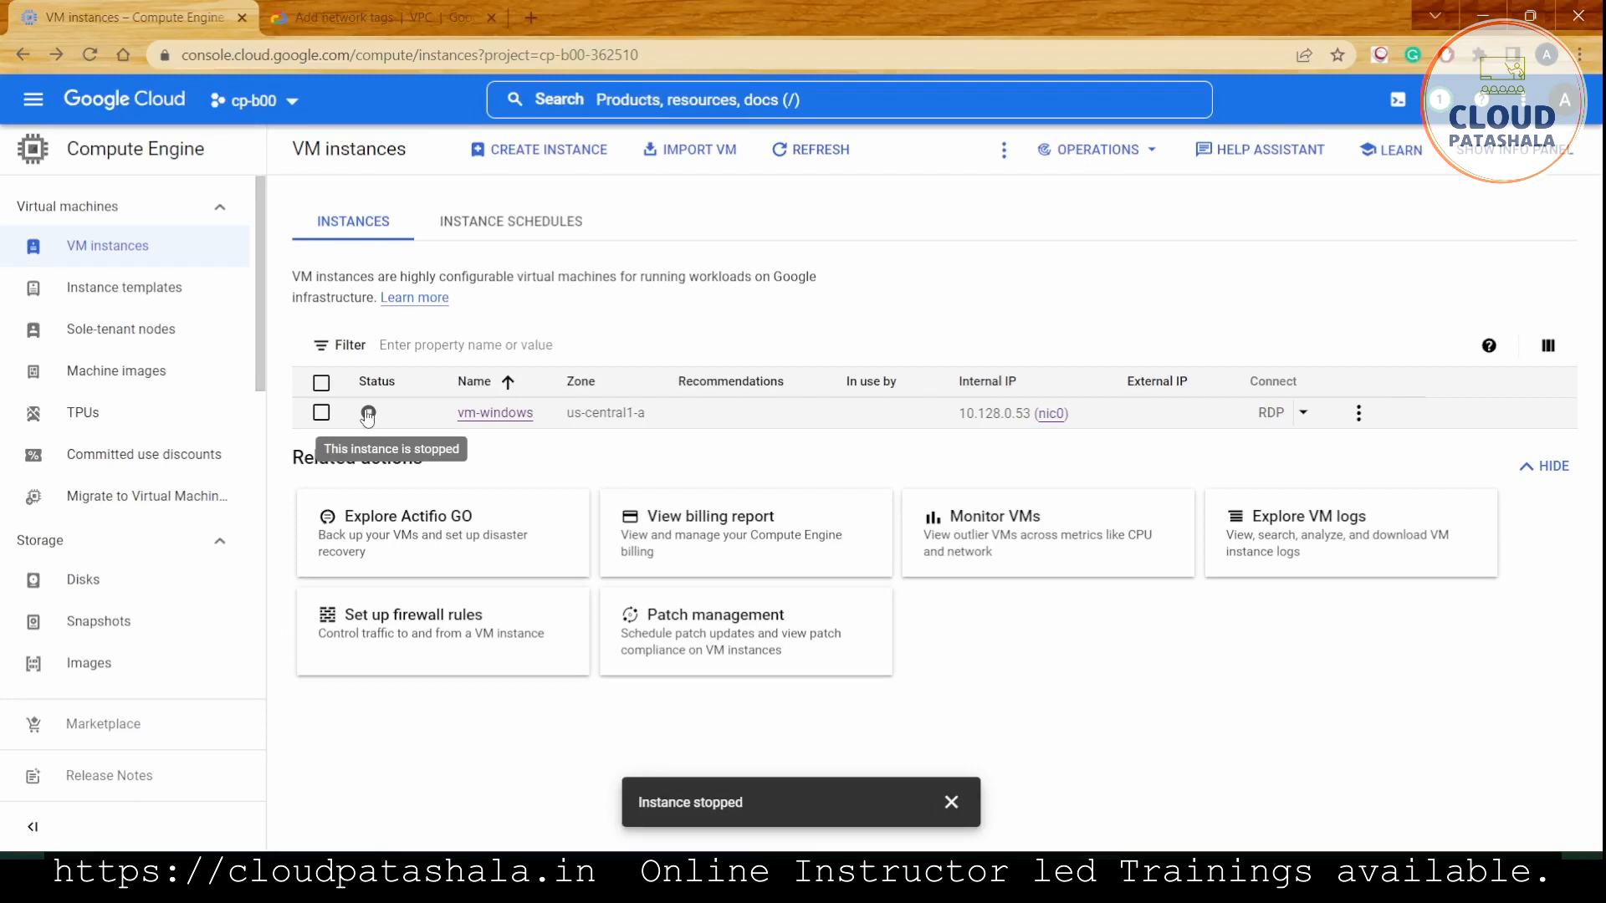
# Change the machine type of vm-windows to e2-medium (2 vCPU, 4 GB memory) and save the instance.
pyautogui.click(489, 418)
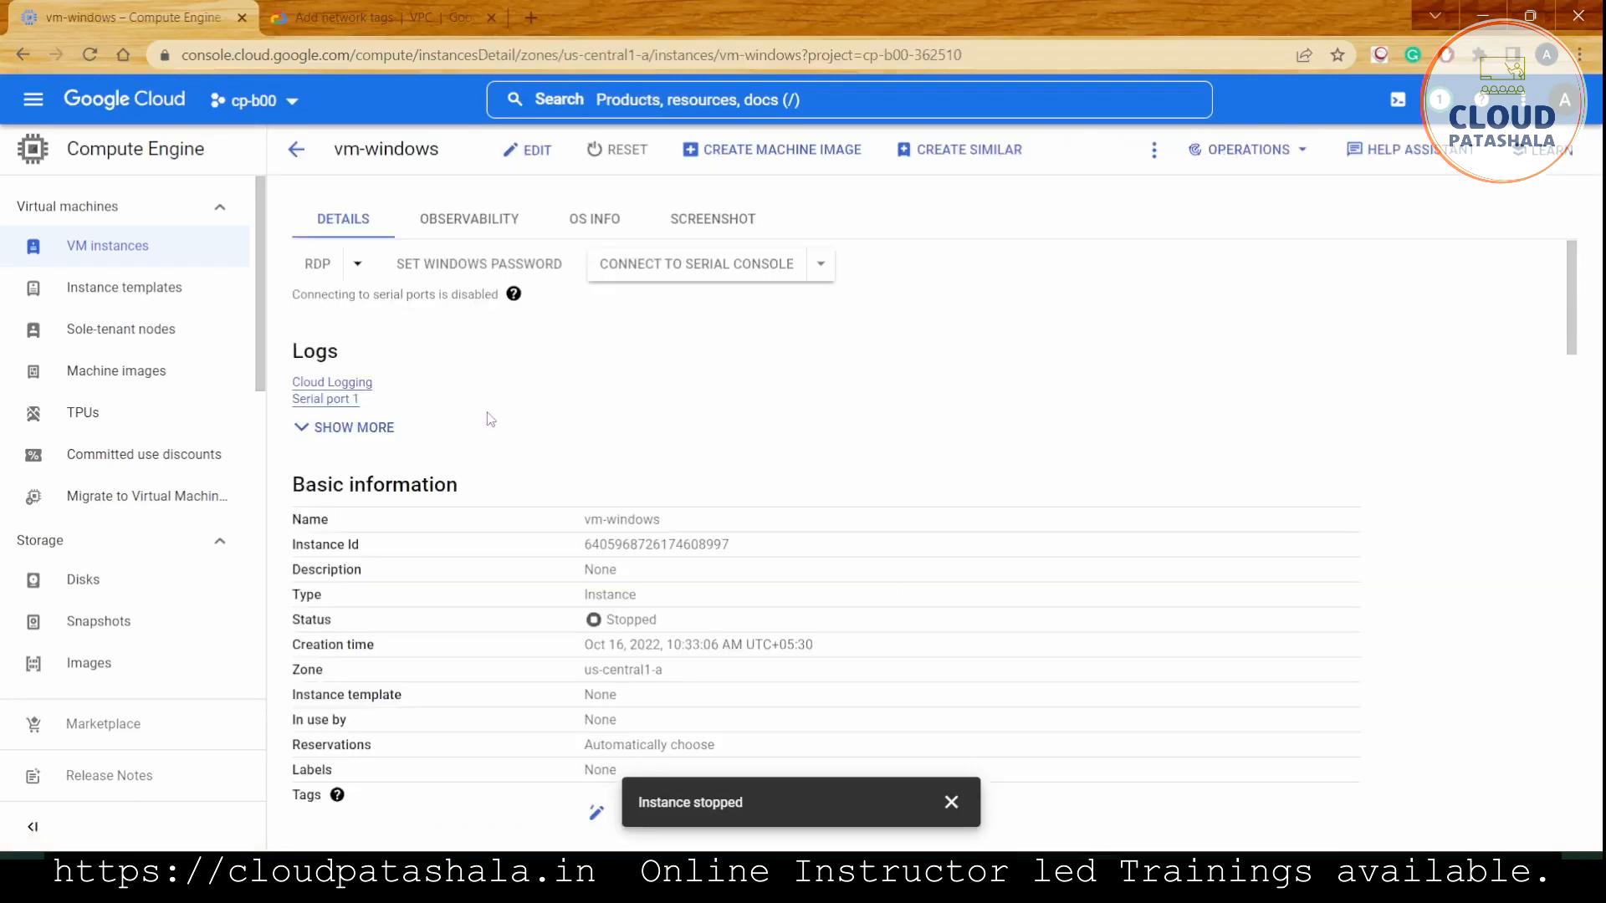
pyautogui.click(531, 150)
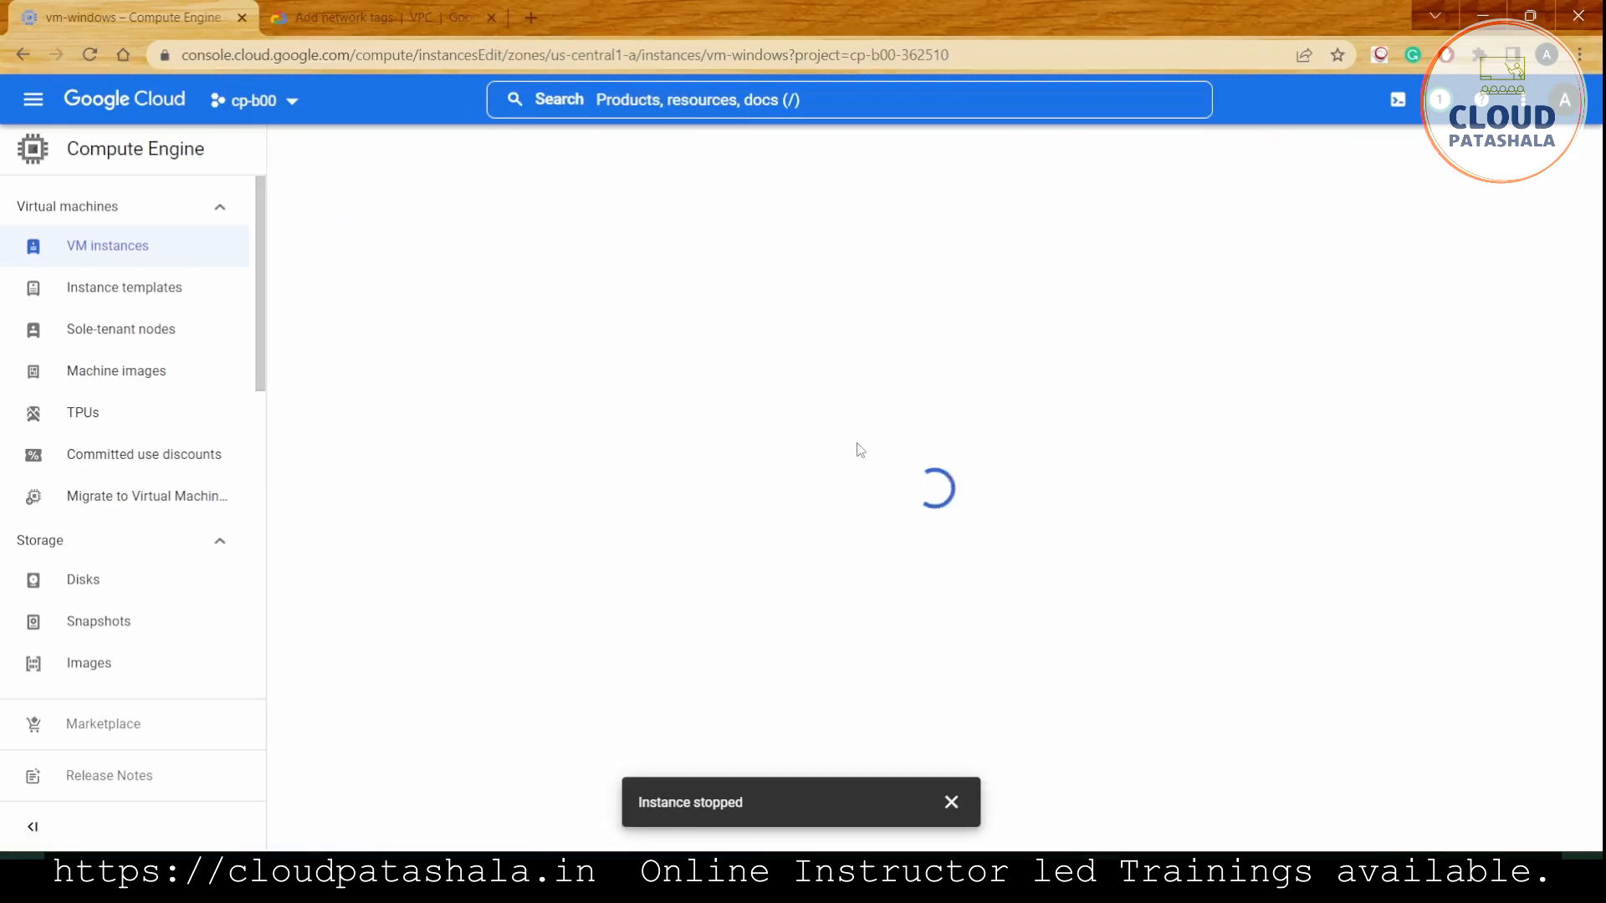
pyautogui.click(951, 803)
pyautogui.scroll(-6, 853, 642)
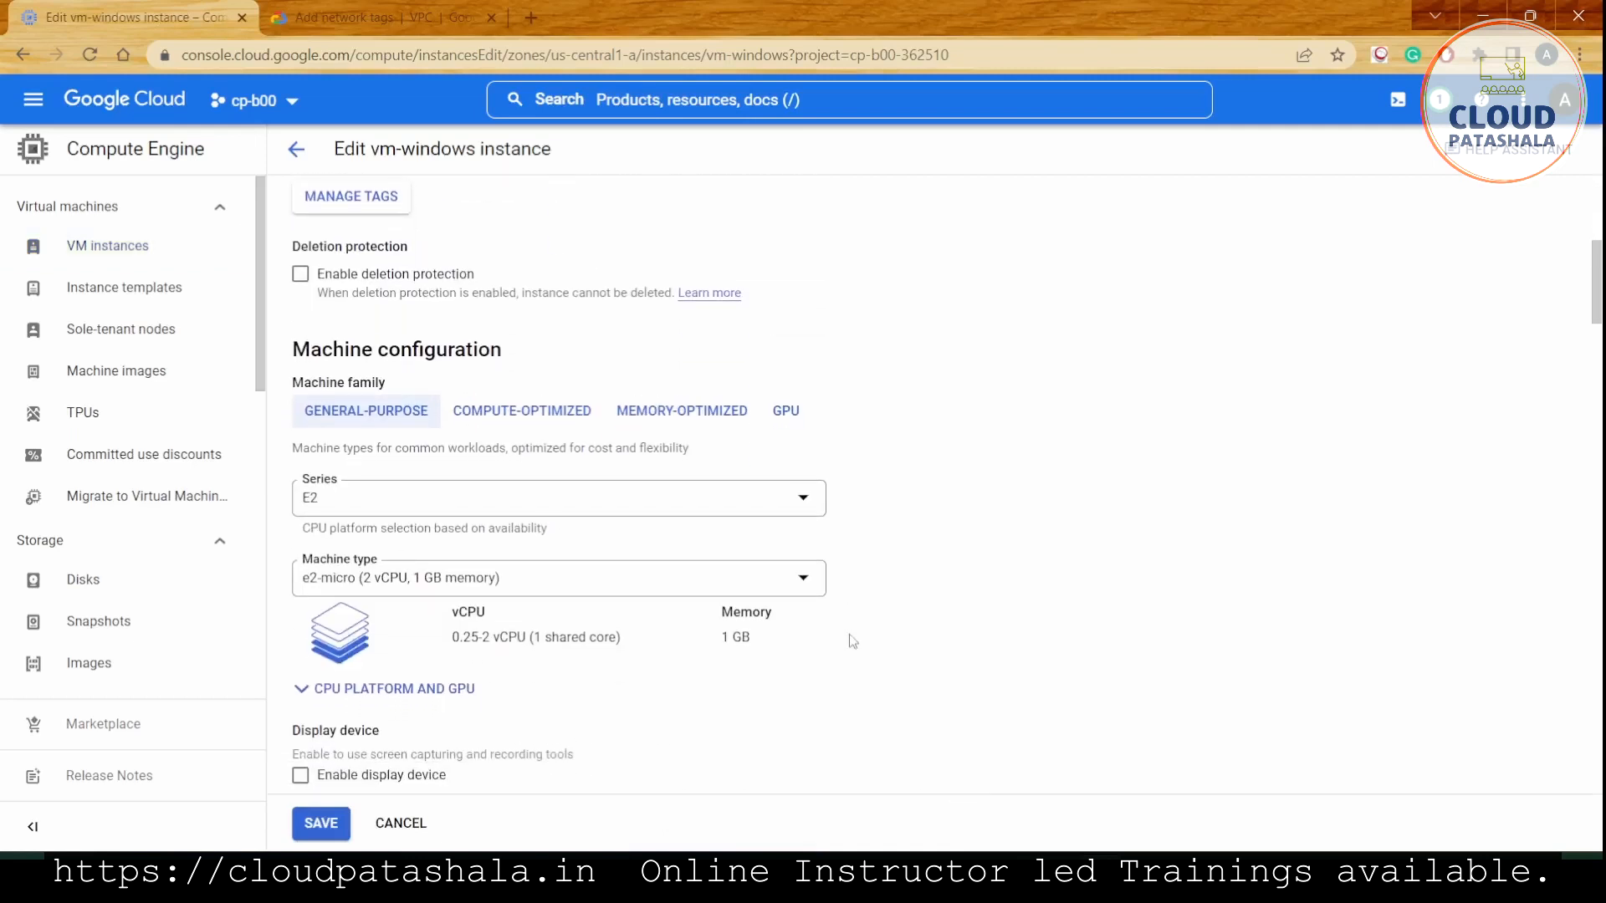
pyautogui.click(667, 584)
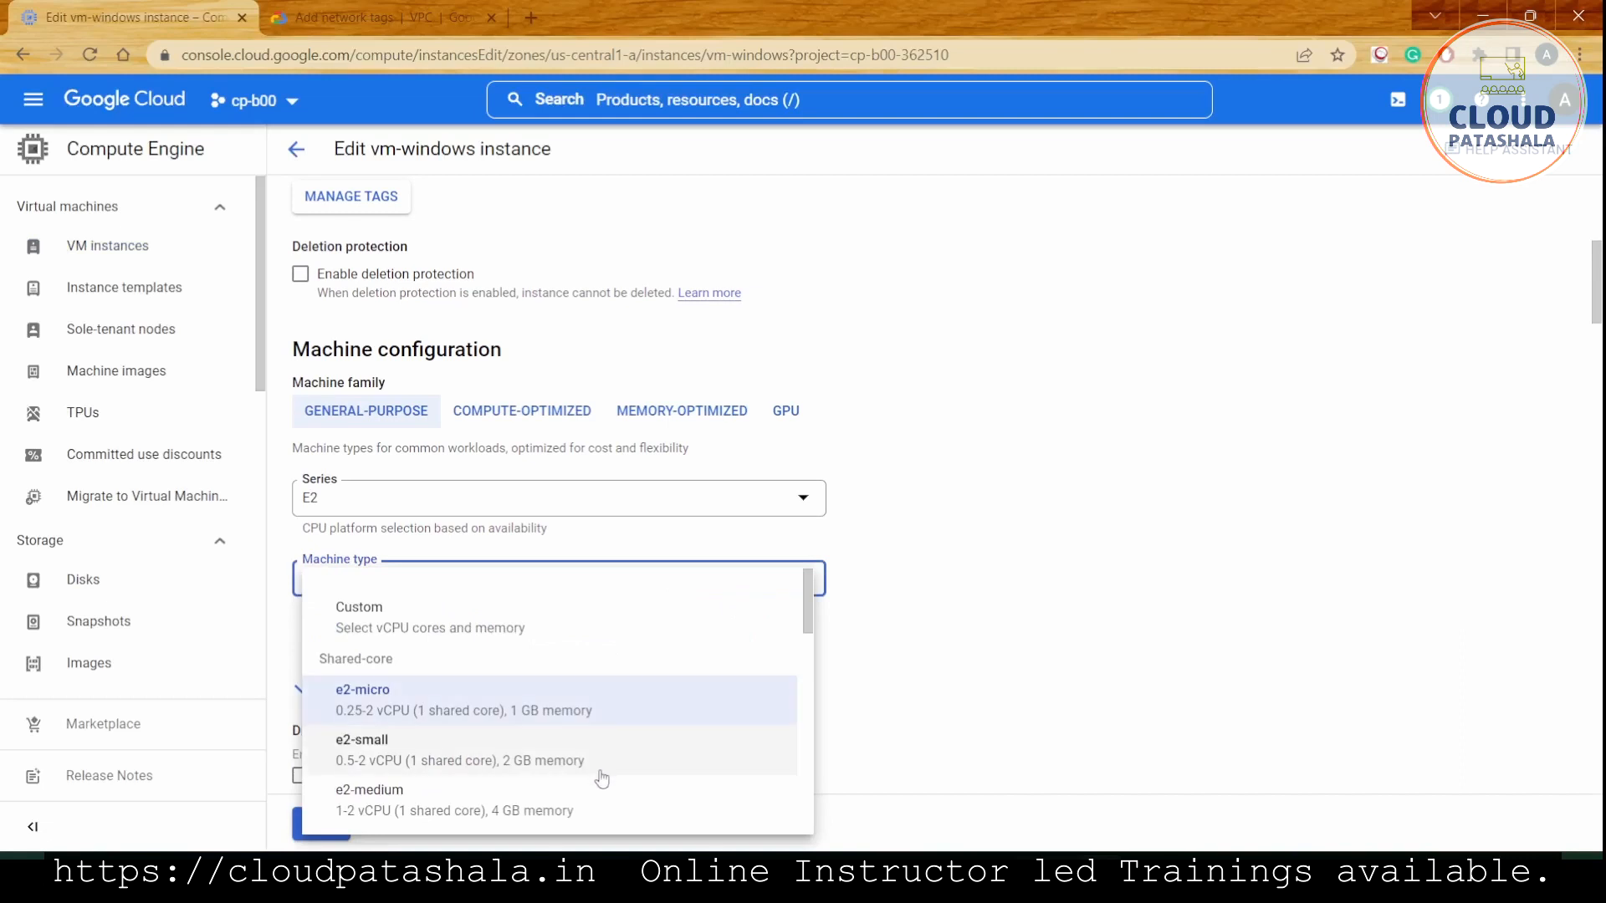
pyautogui.click(610, 806)
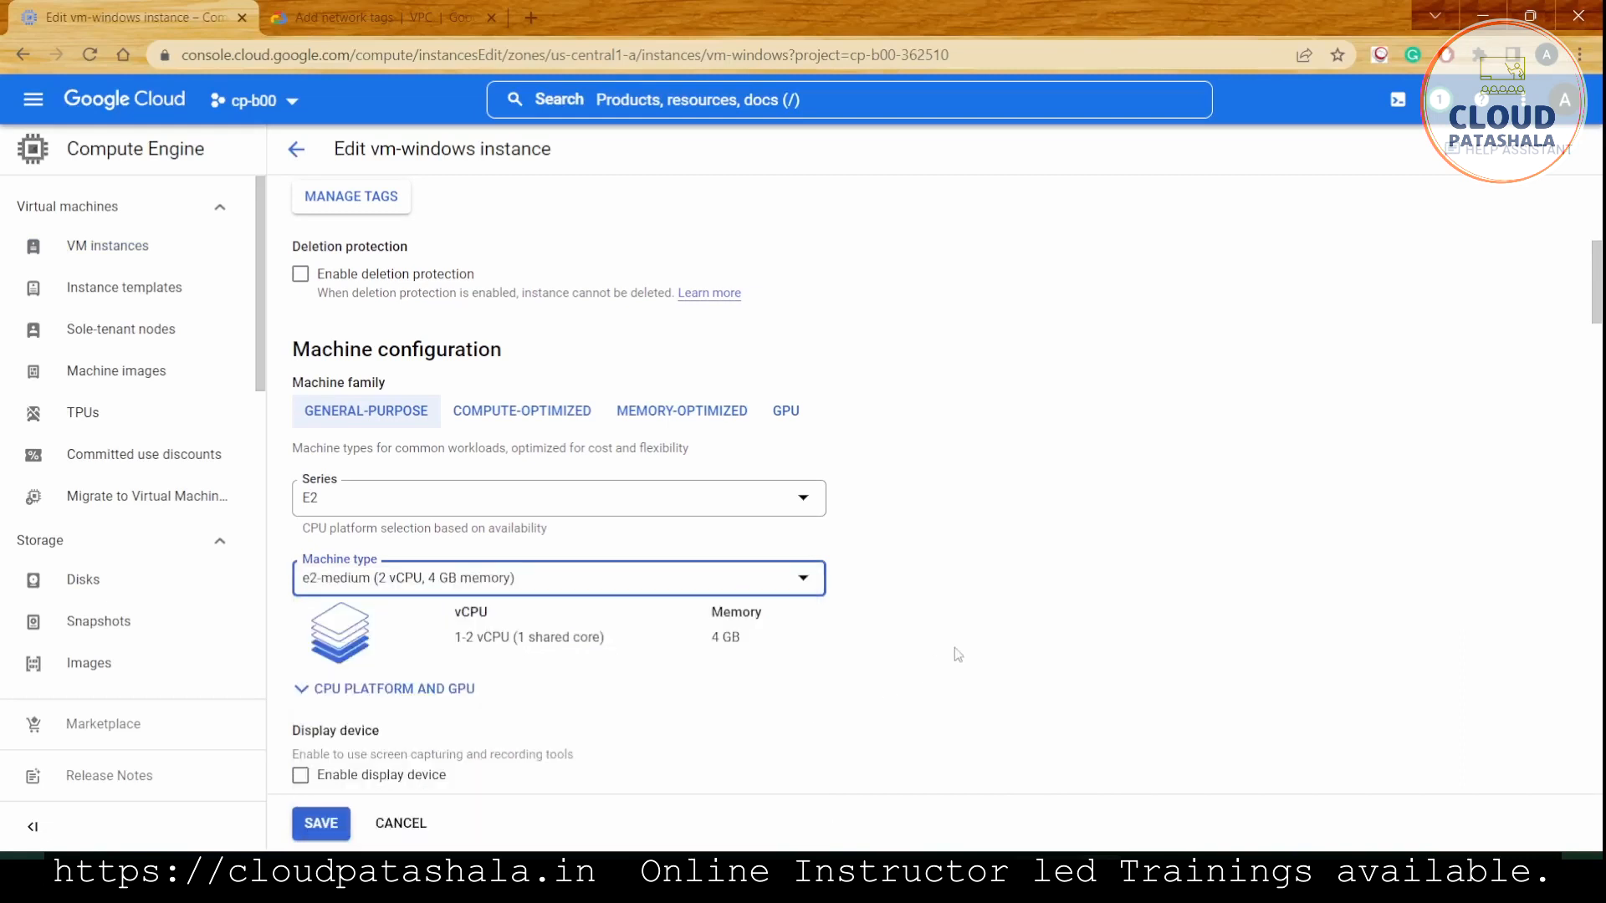
pyautogui.scroll(-1, 960, 646)
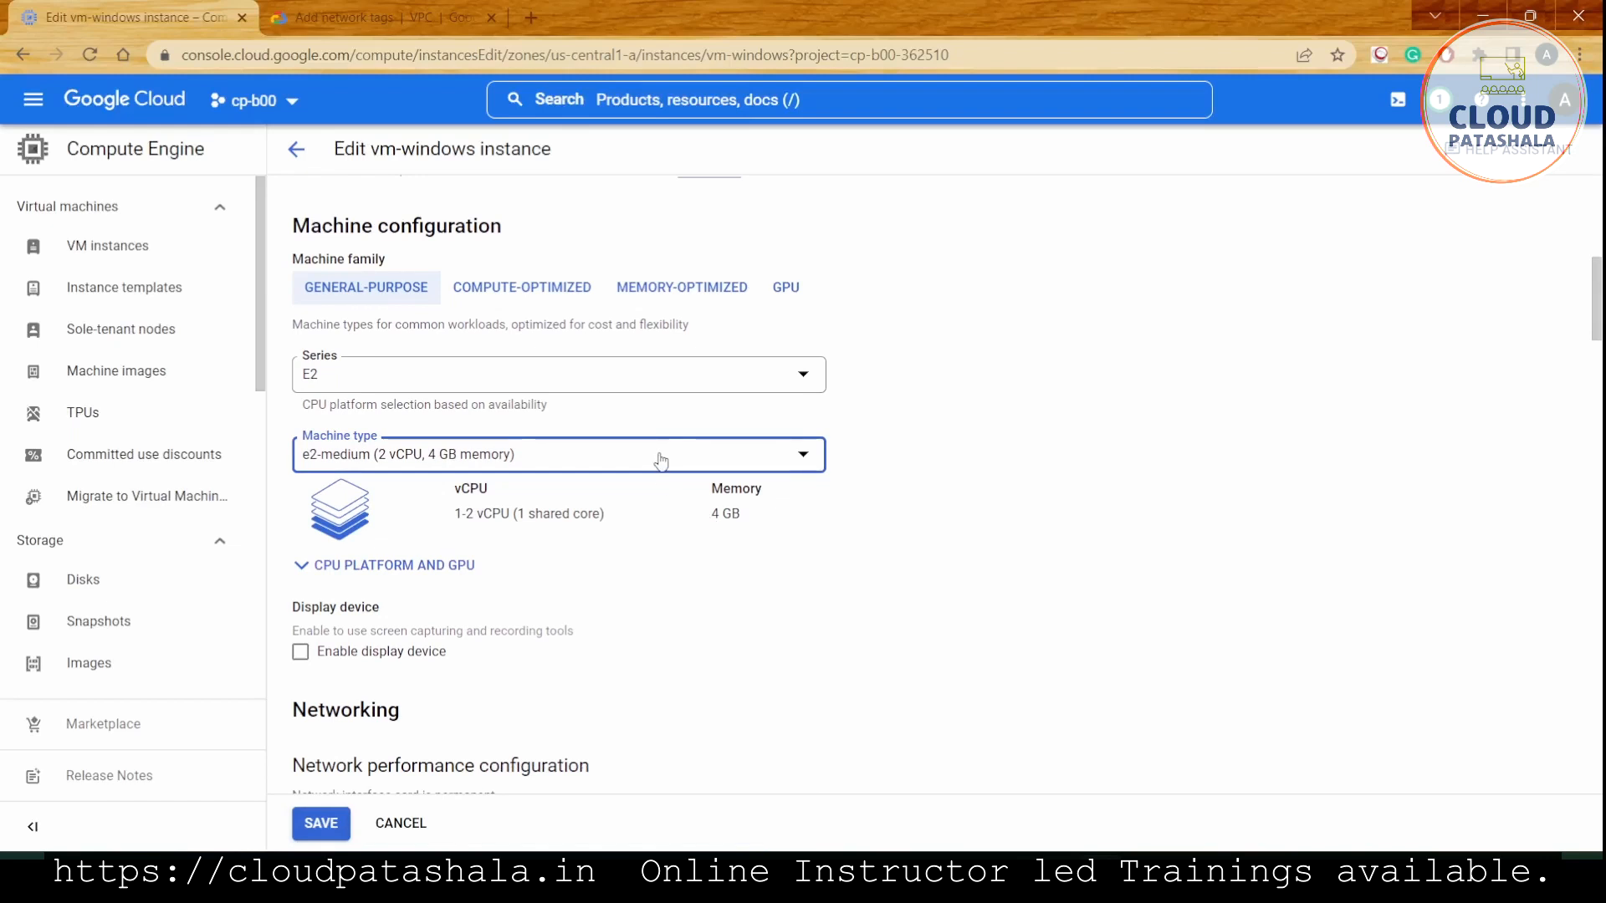
pyautogui.click(321, 824)
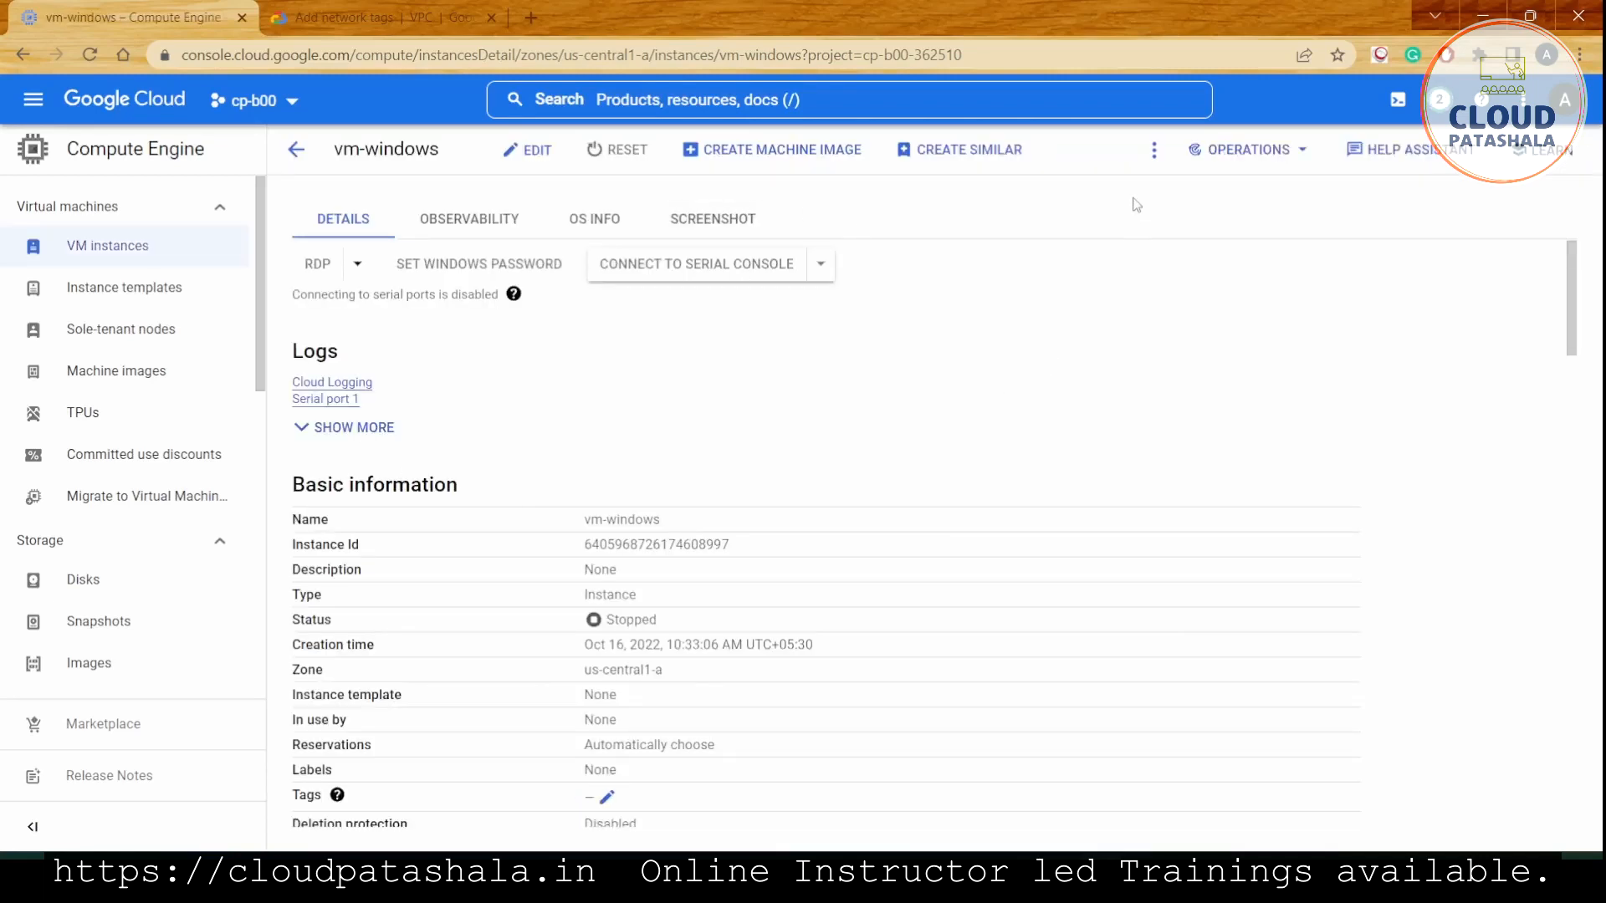
# Start the vm-windows instance and return to the VM instances list.
pyautogui.click(1161, 156)
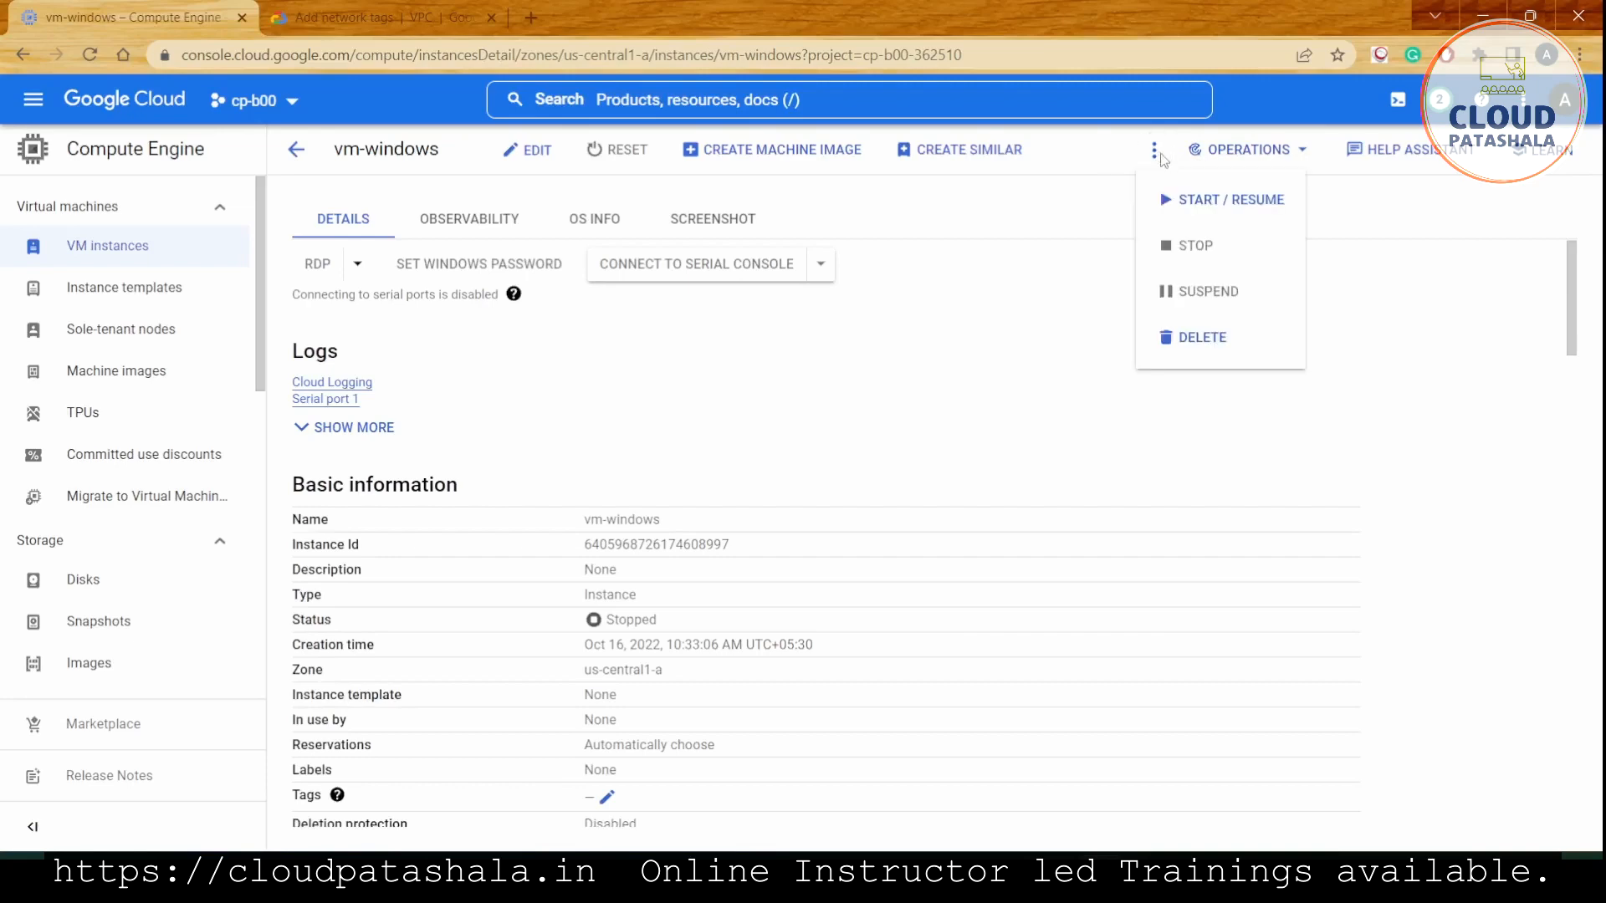
pyautogui.click(1182, 202)
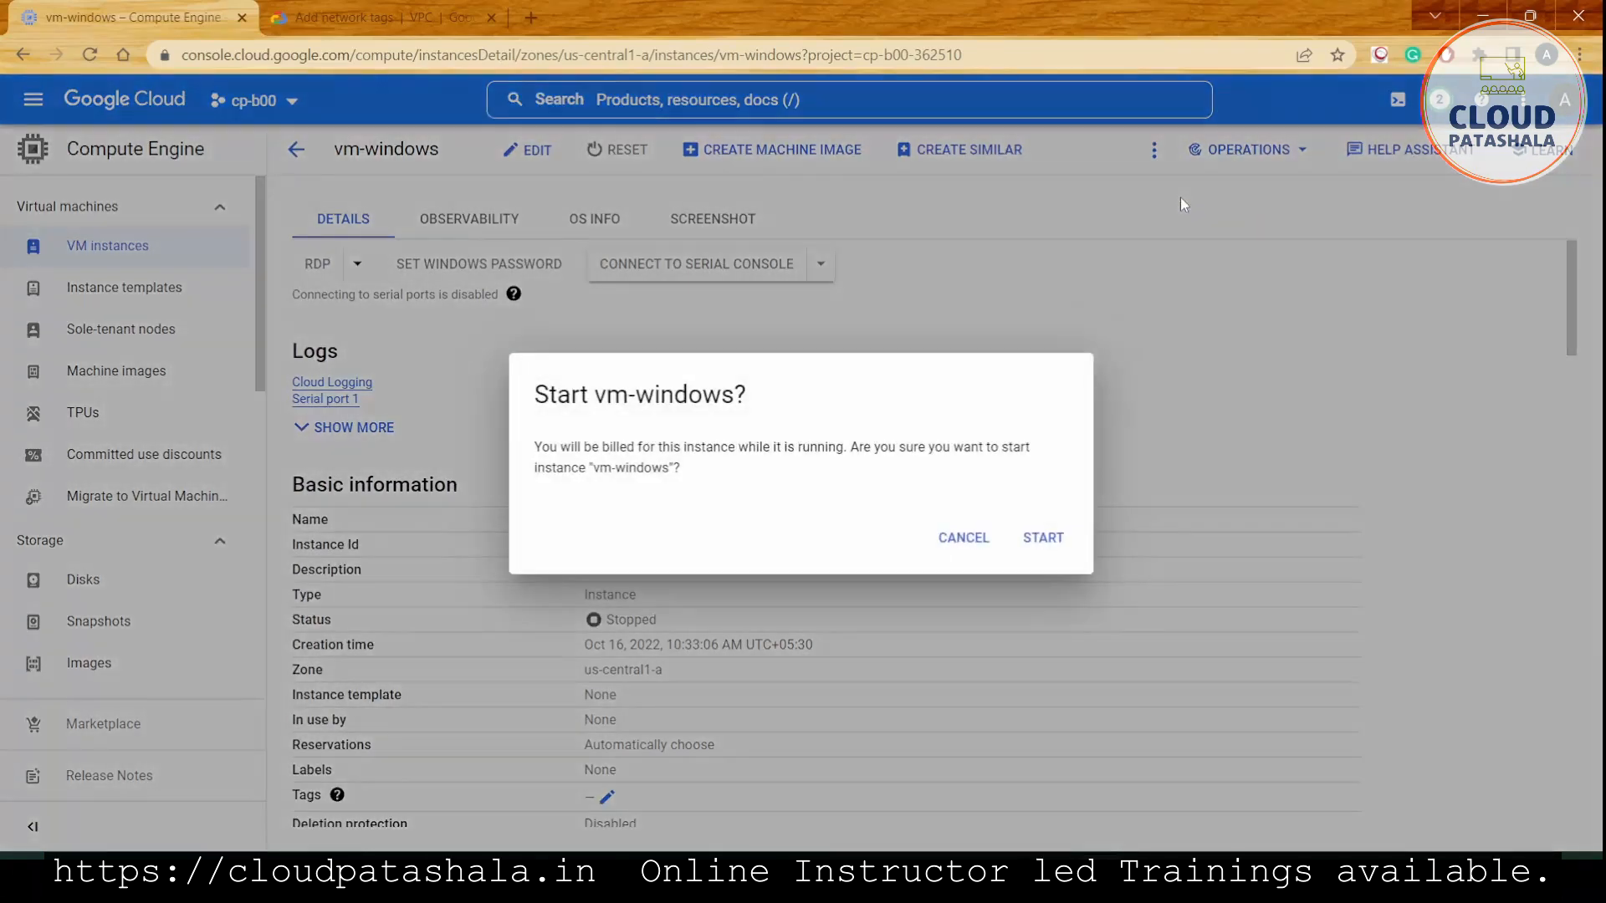
pyautogui.click(1046, 536)
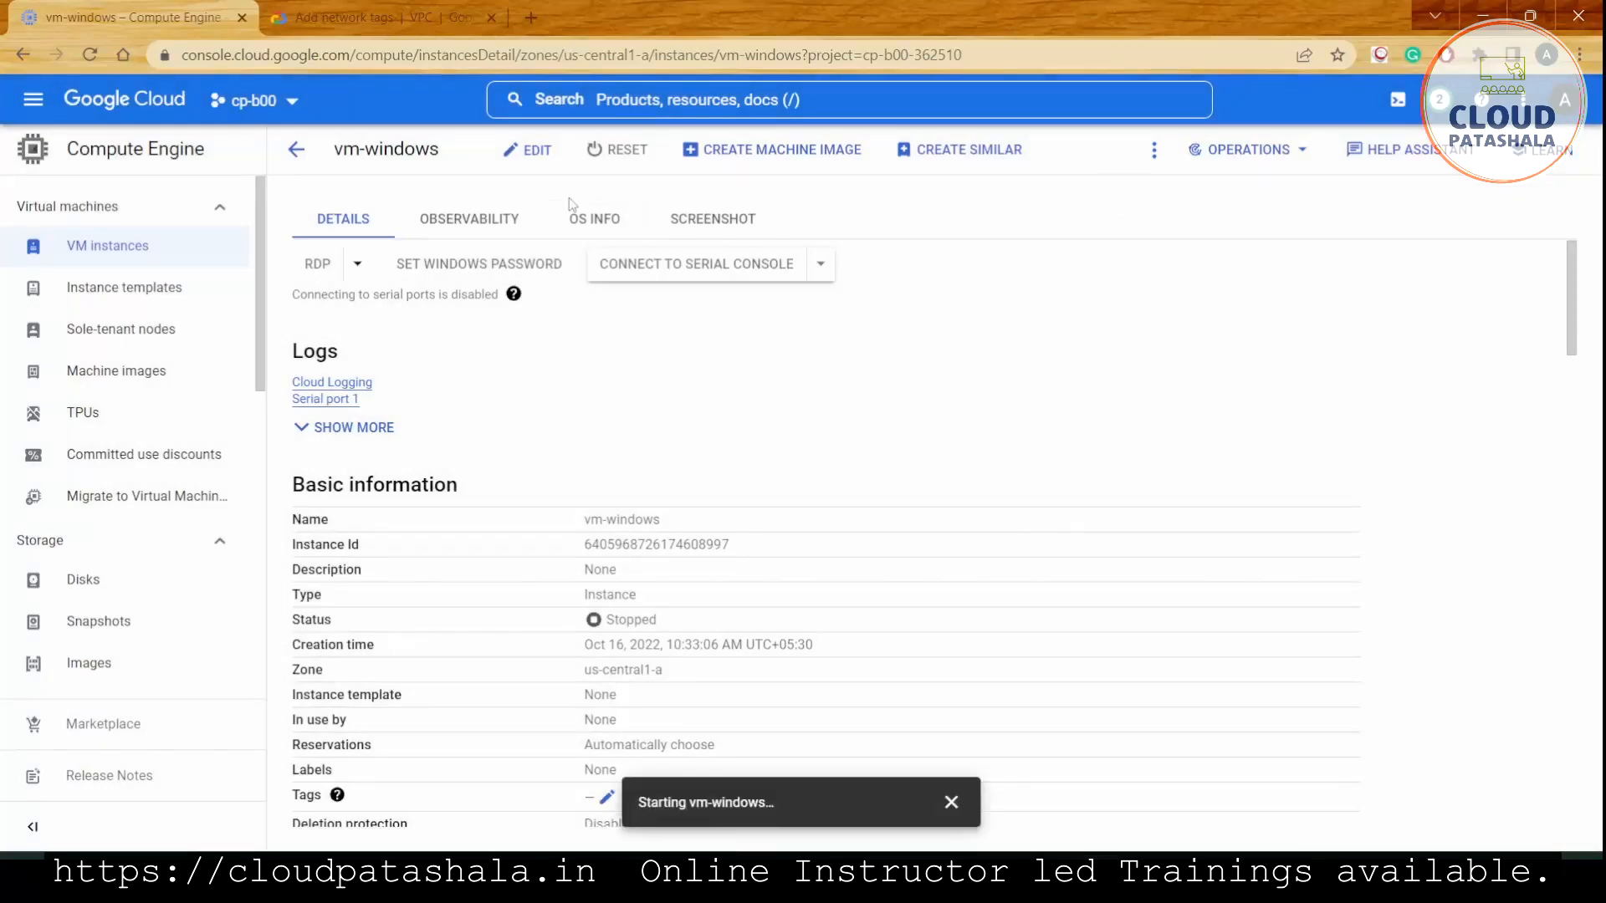
pyautogui.click(301, 152)
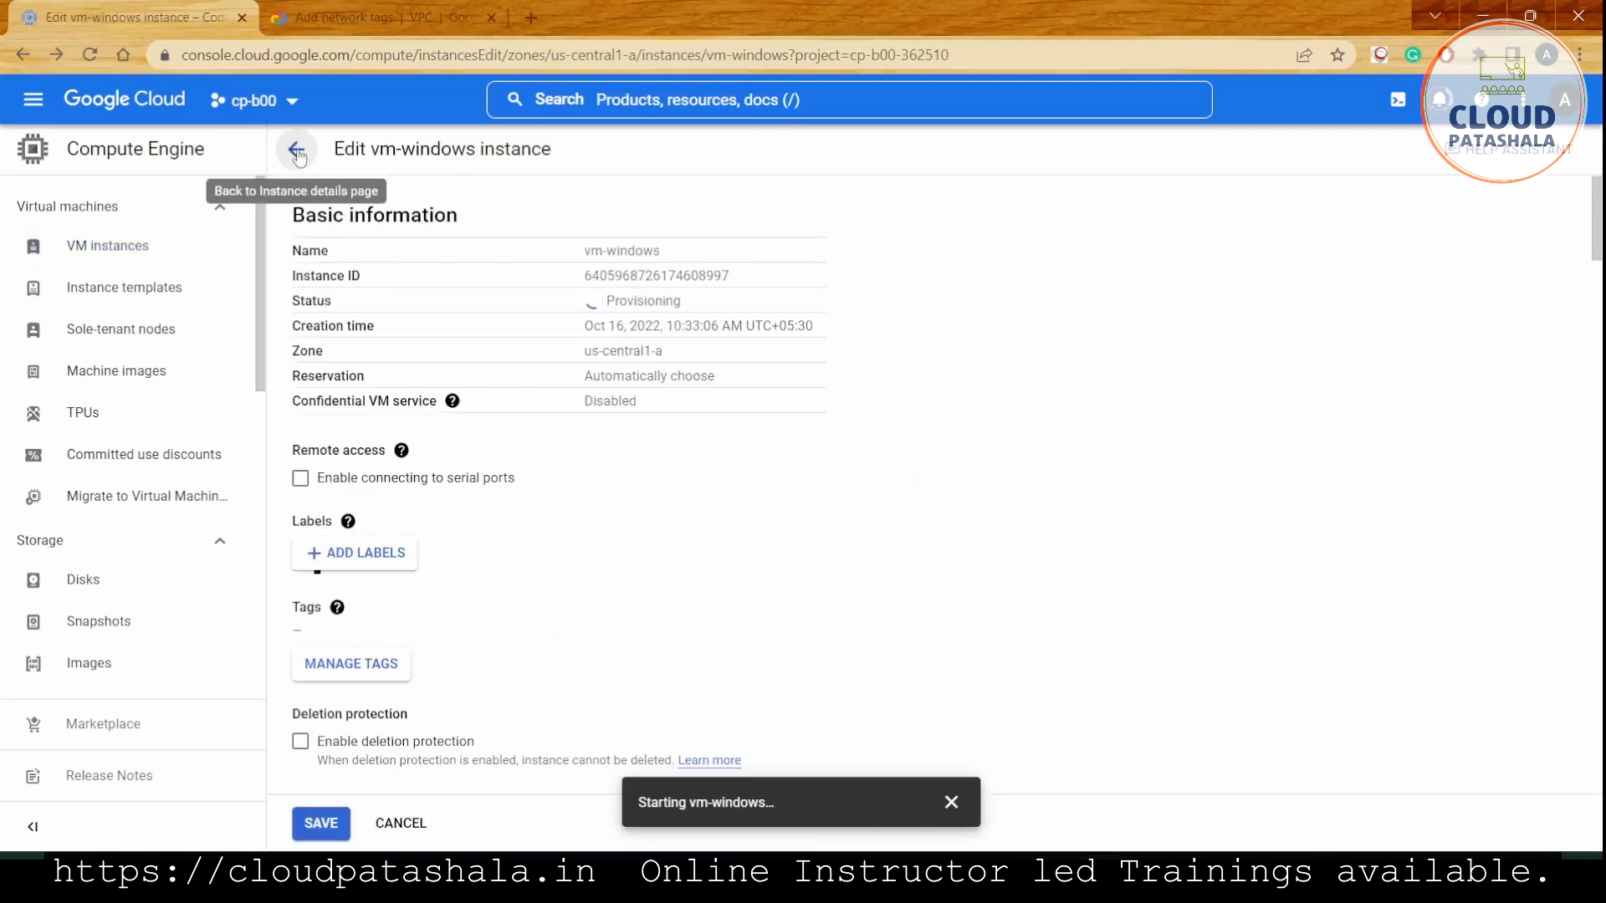
pyautogui.click(298, 154)
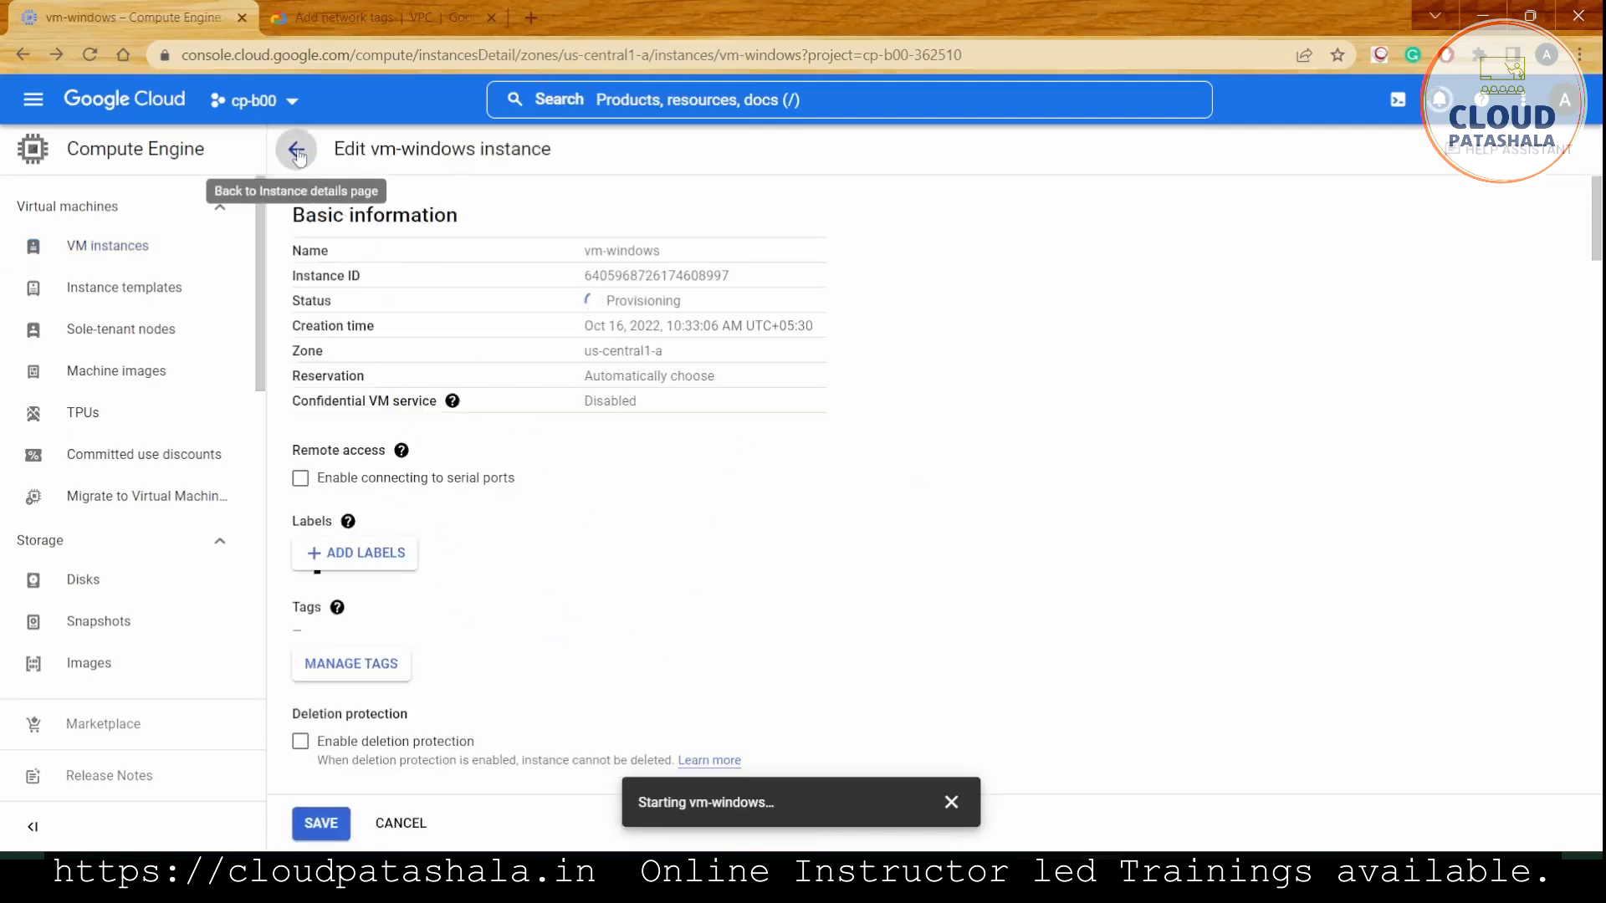
pyautogui.click(138, 242)
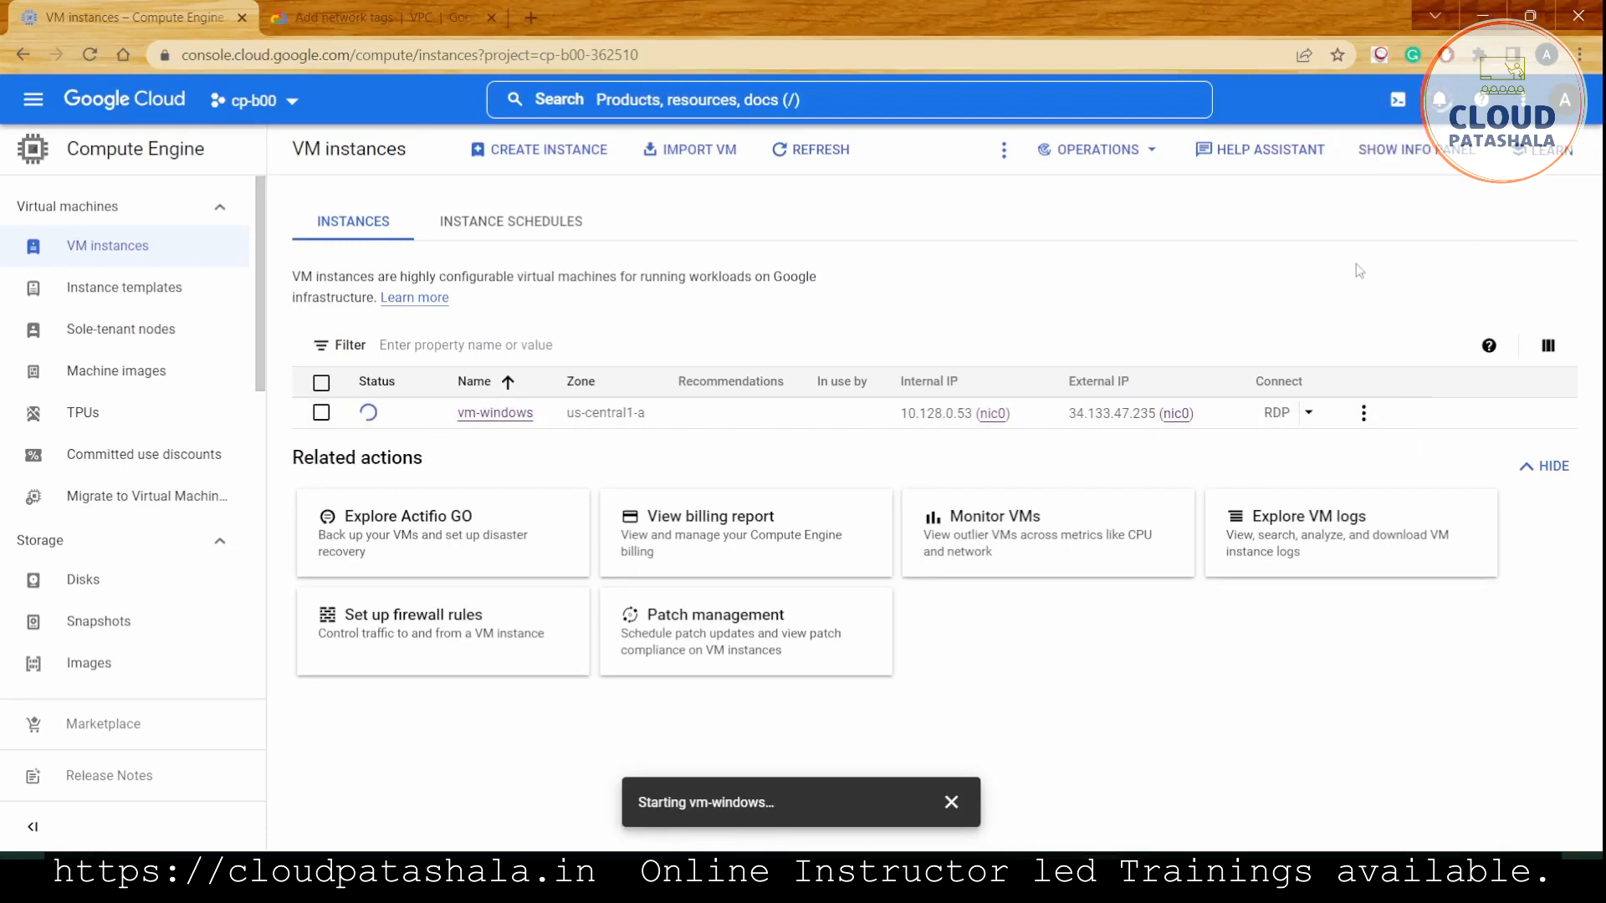
# Open the vm-windows (1).rdp file from the local desktop in Visual Studio Code.
pyautogui.click(1483, 16)
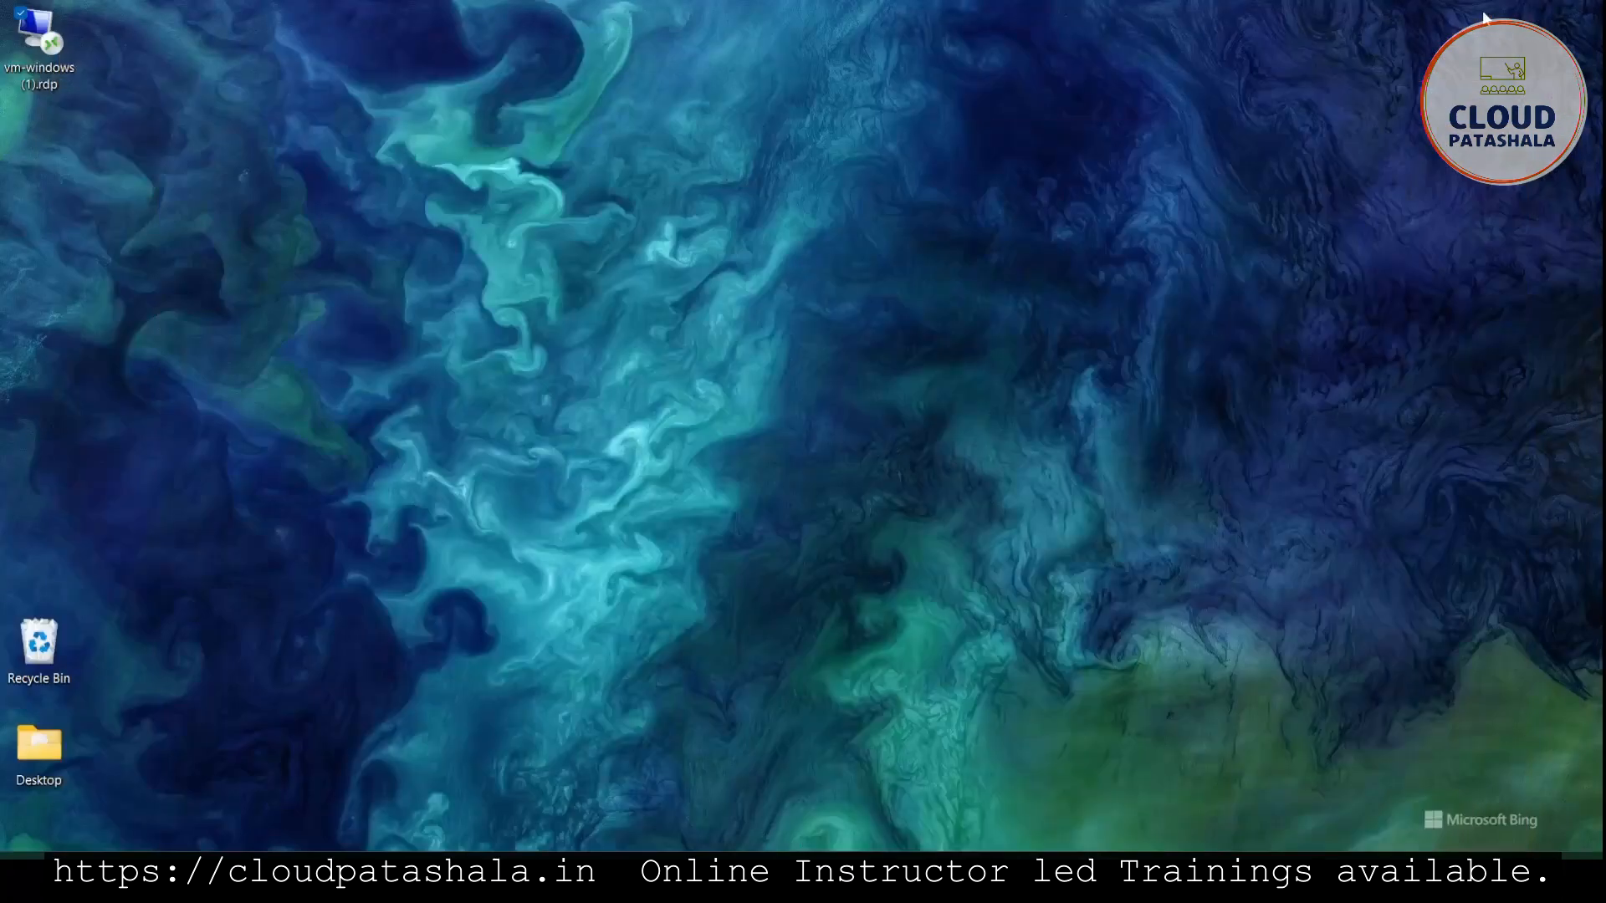
pyautogui.rightClick(60, 32)
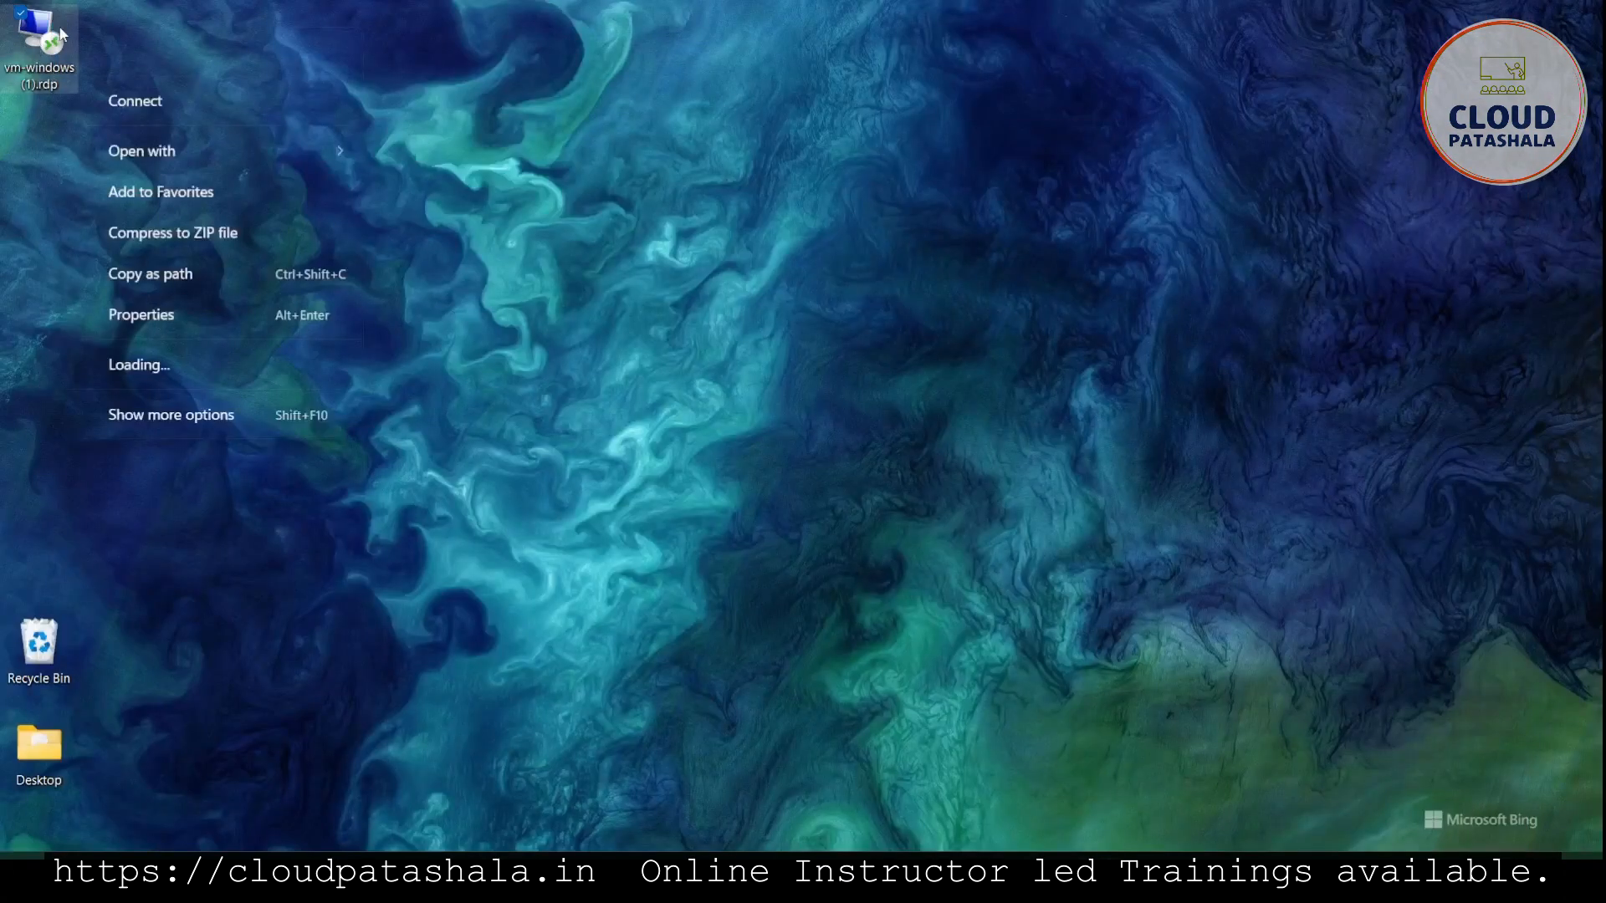
pyautogui.moveTo(206, 140)
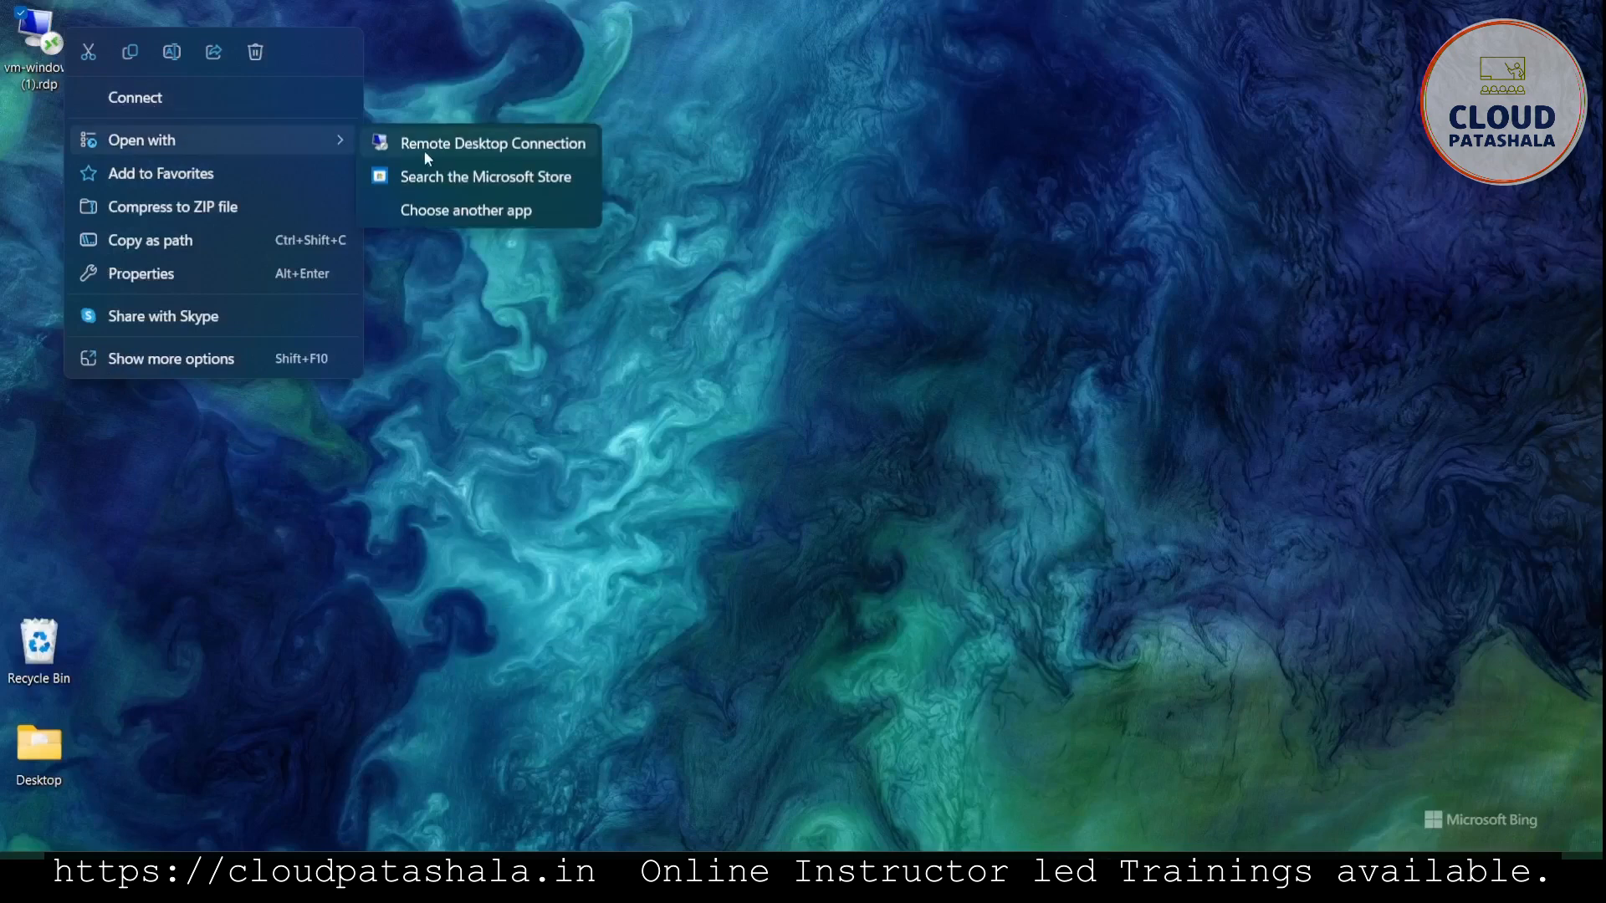
pyautogui.click(465, 211)
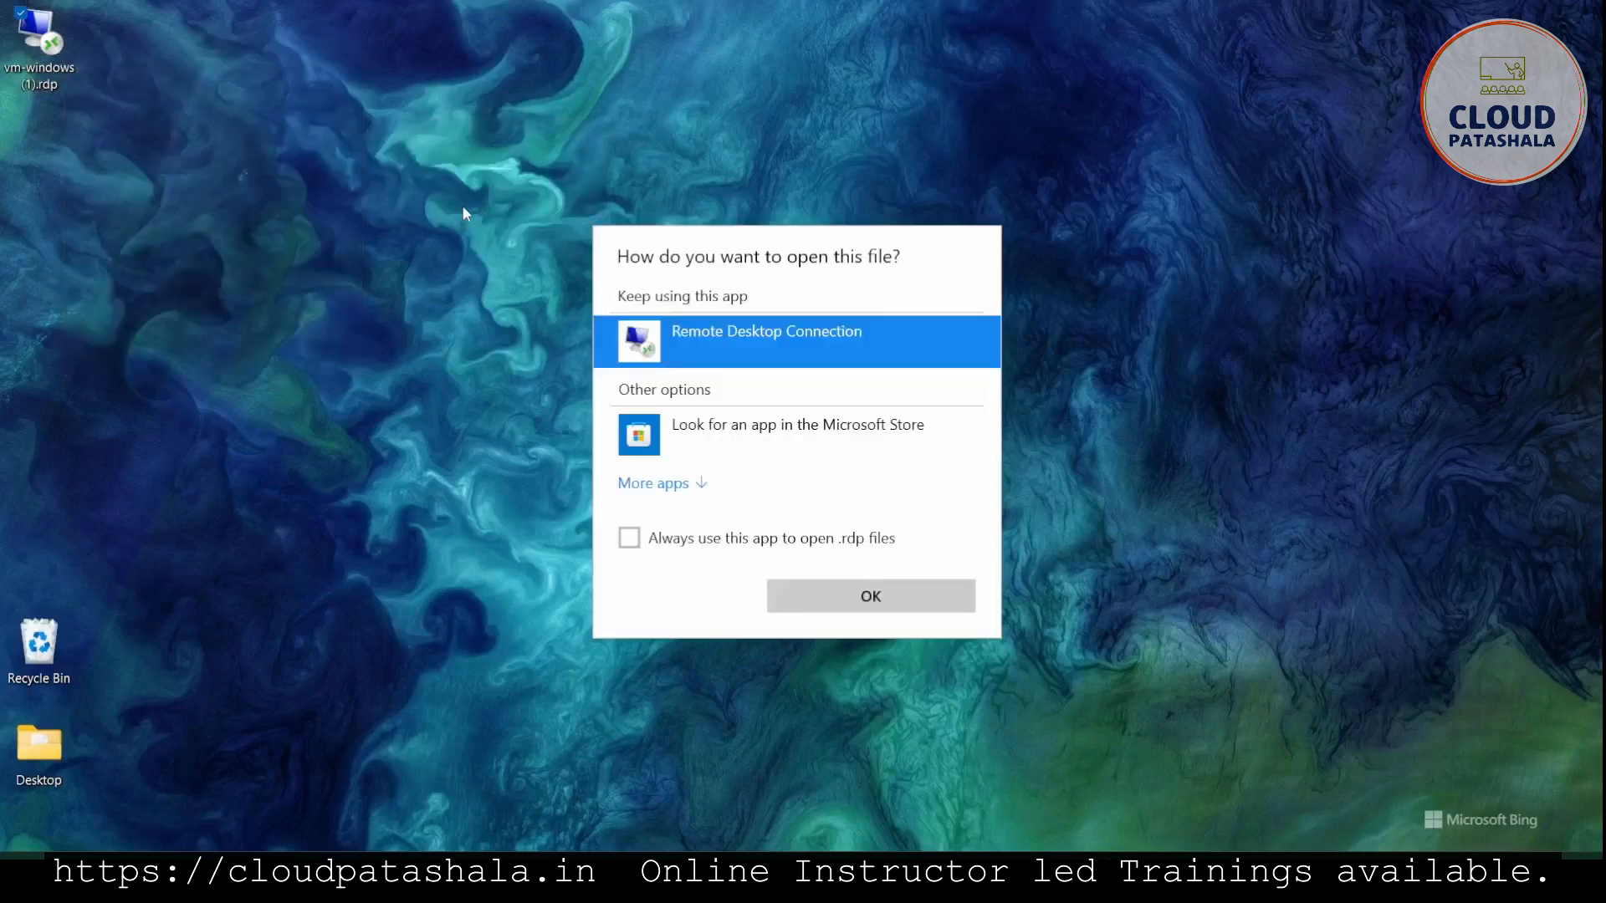
pyautogui.click(700, 485)
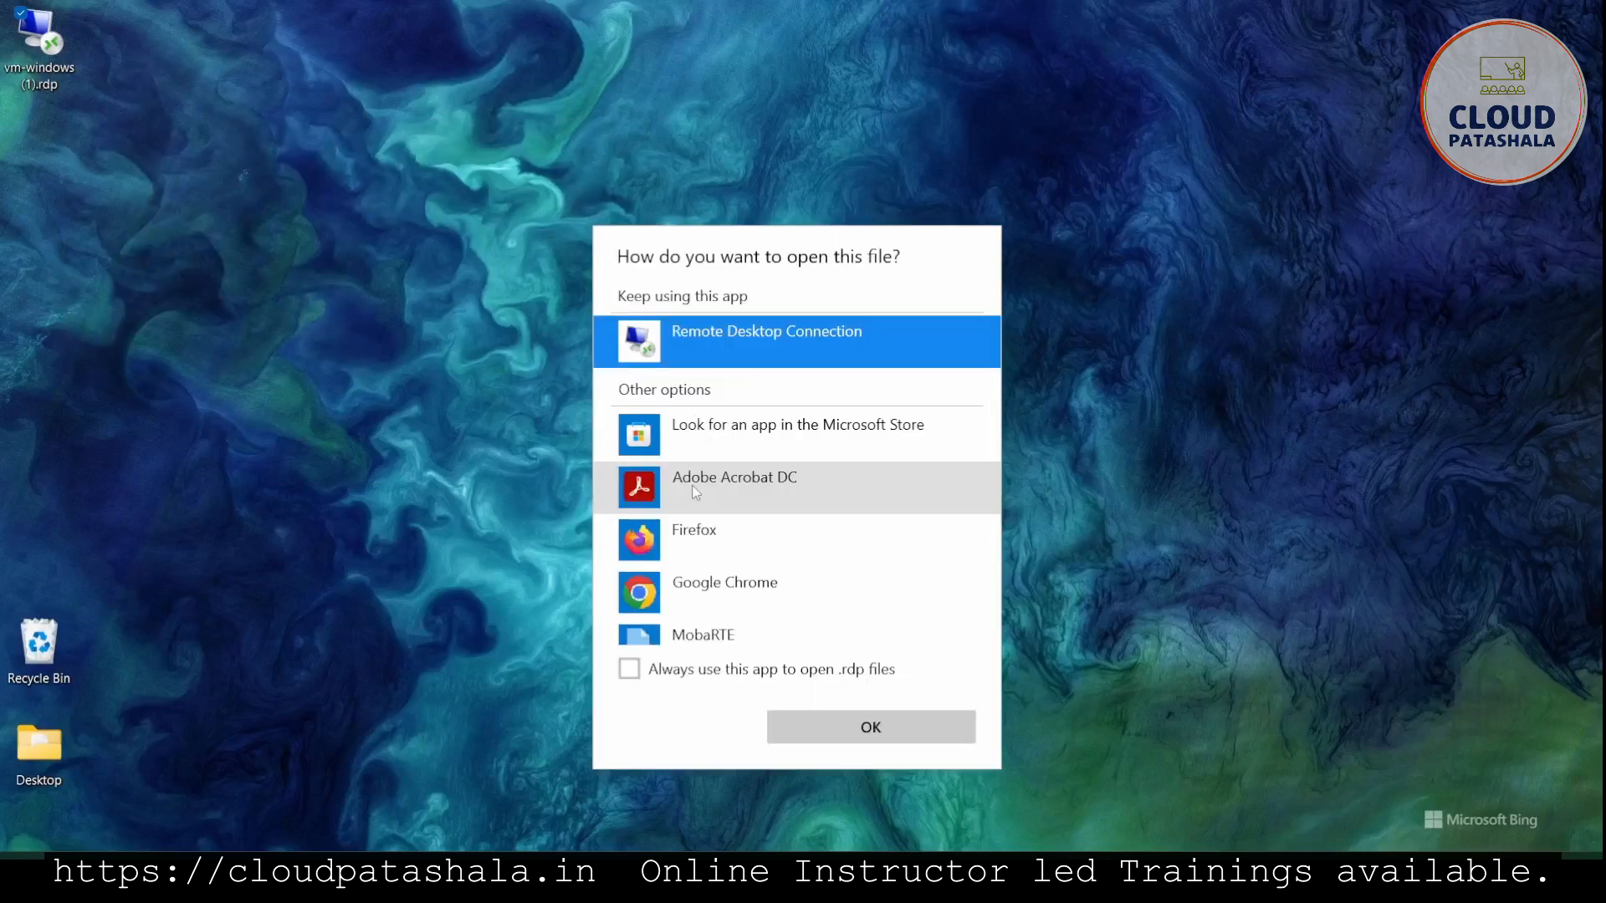
pyautogui.scroll(-5, 701, 535)
pyautogui.scroll(-2, 700, 556)
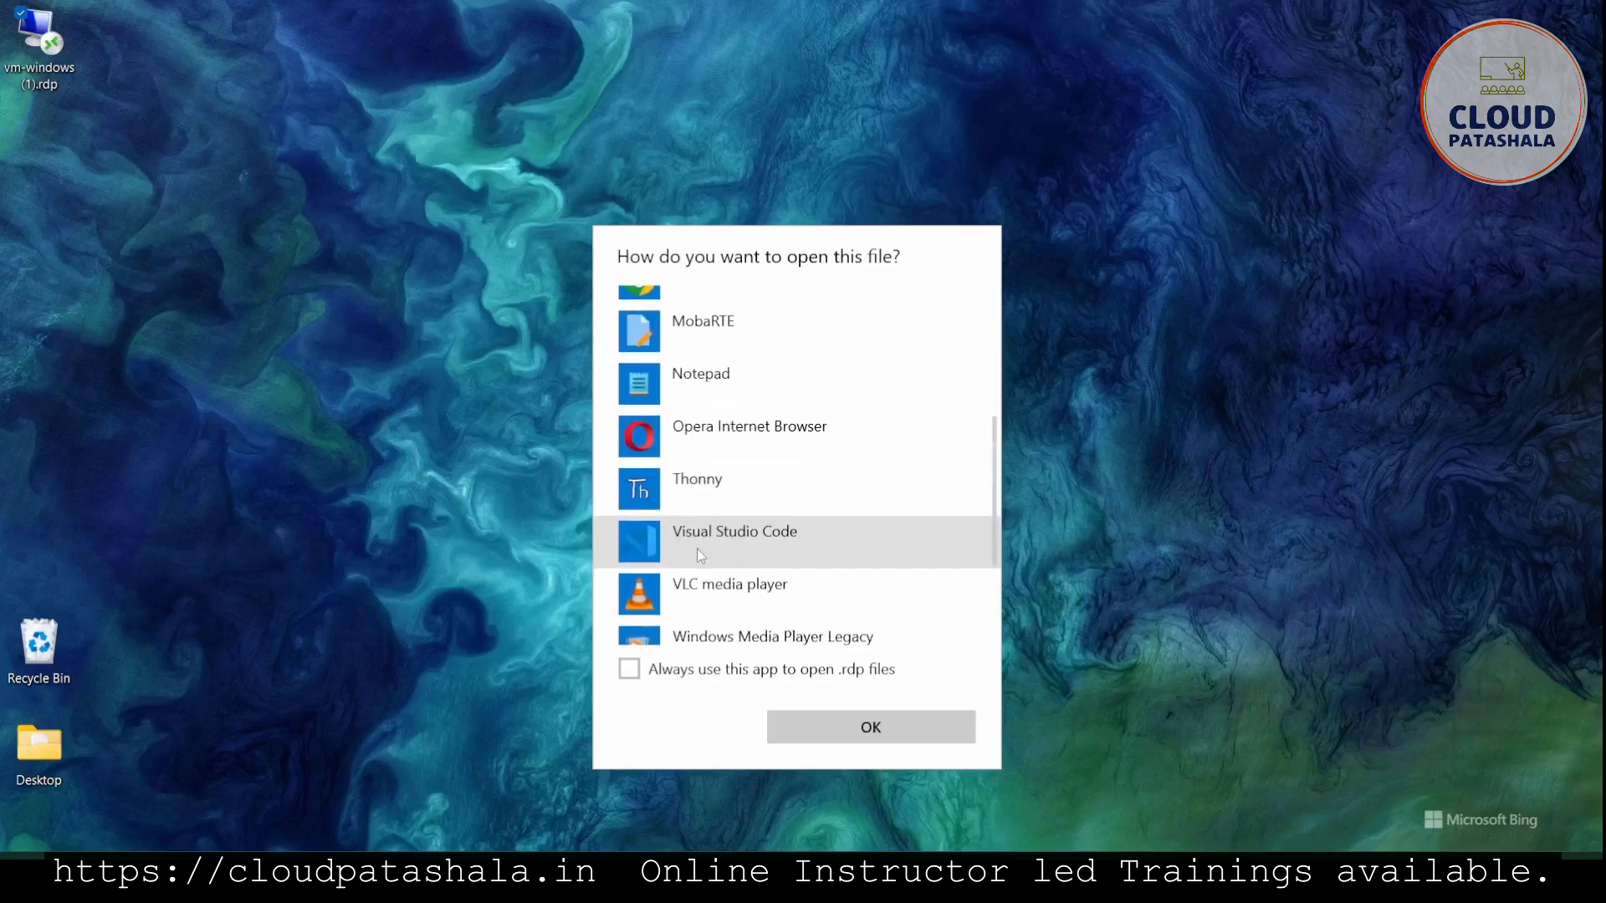
pyautogui.click(696, 547)
pyautogui.click(795, 718)
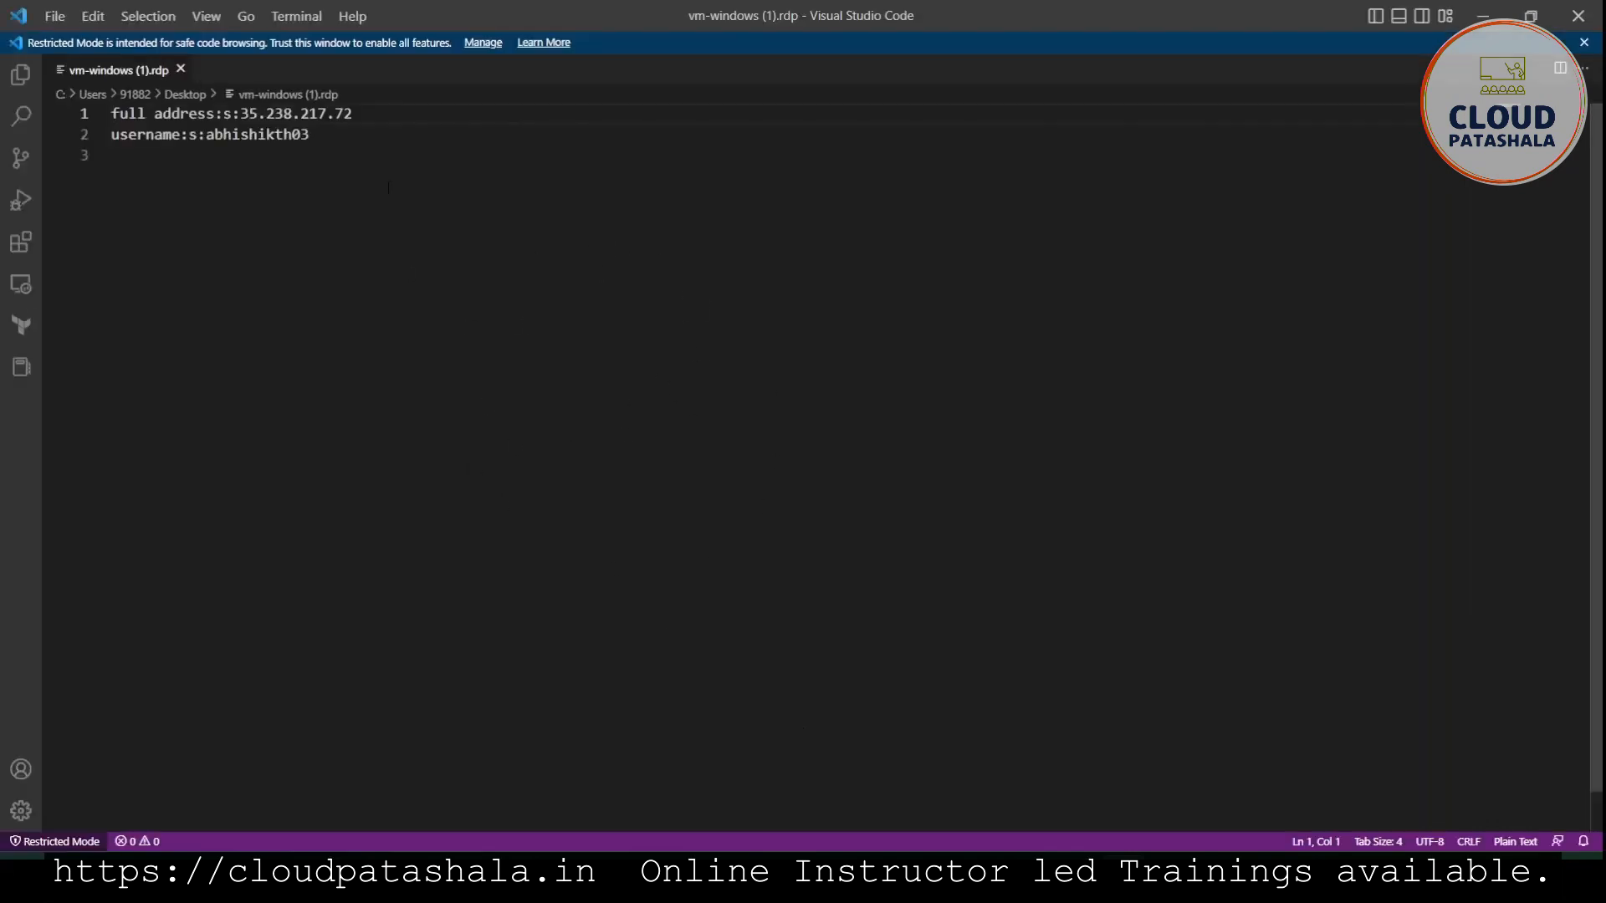
# Examine the full address and username entries in the RDP file, and close the editor.
pyautogui.moveTo(241, 113); pyautogui.dragTo(393, 111)
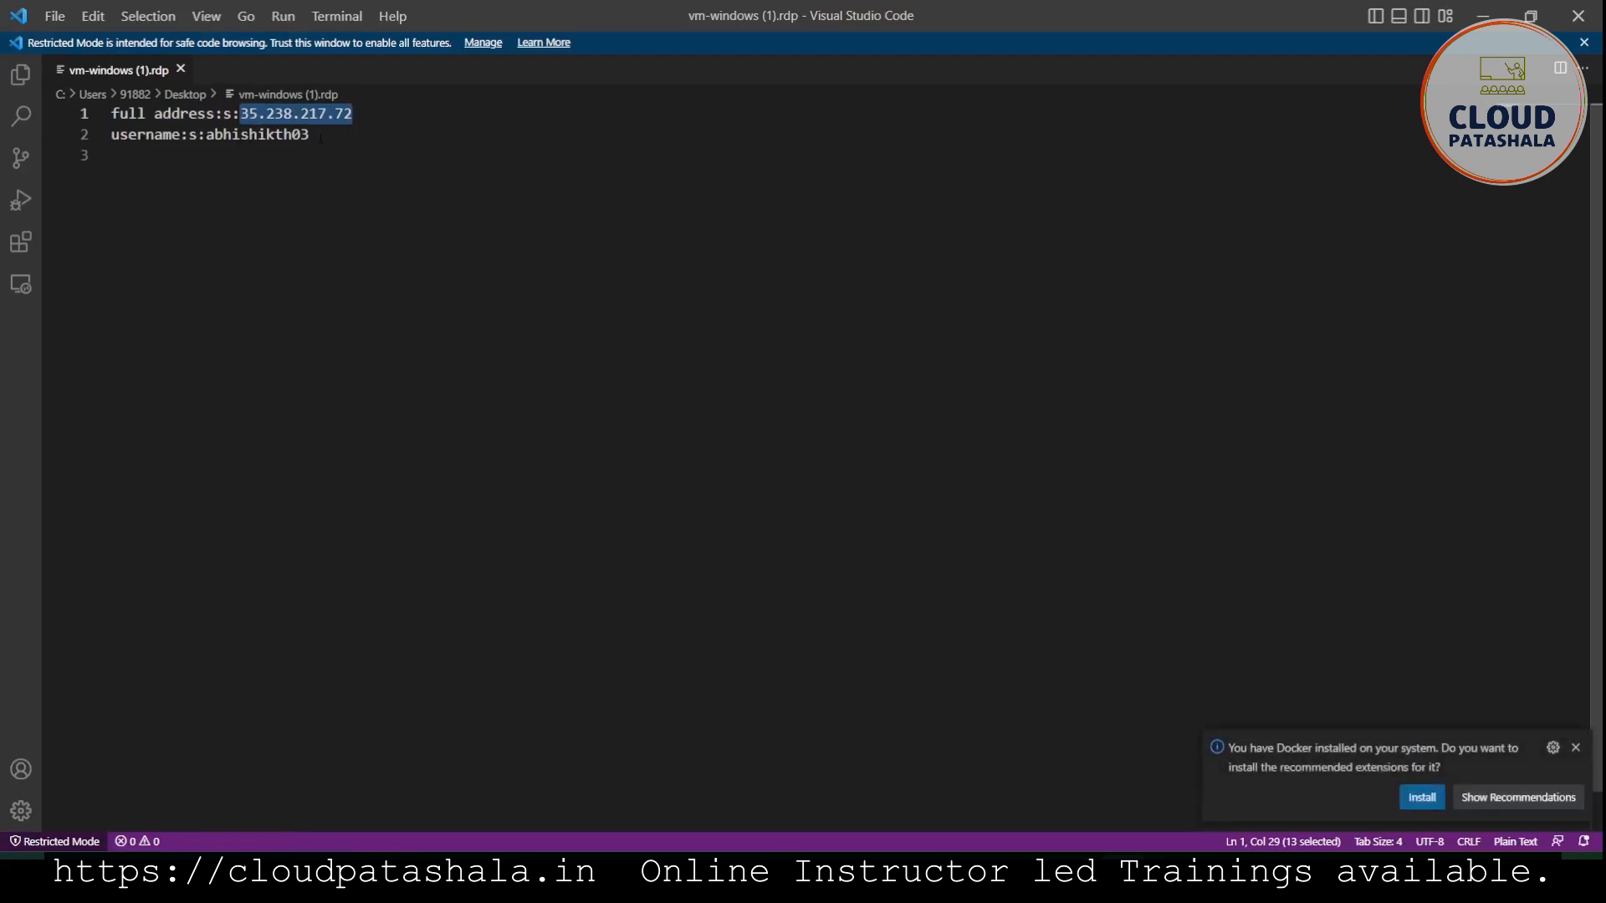
pyautogui.moveTo(330, 134); pyautogui.dragTo(206, 134)
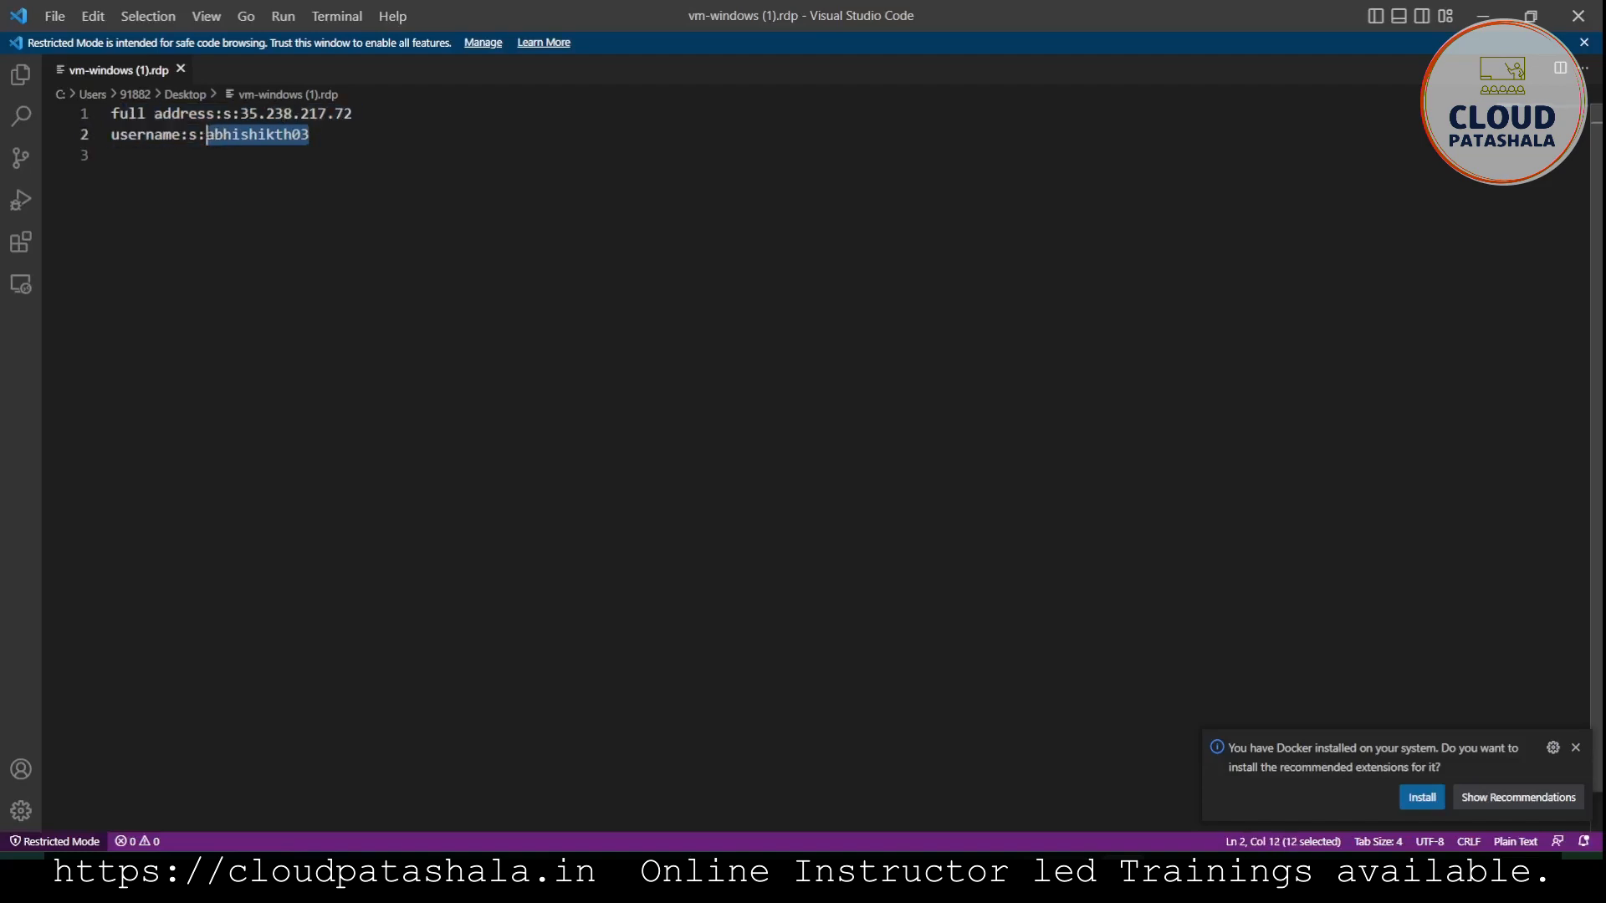
pyautogui.click(1566, 15)
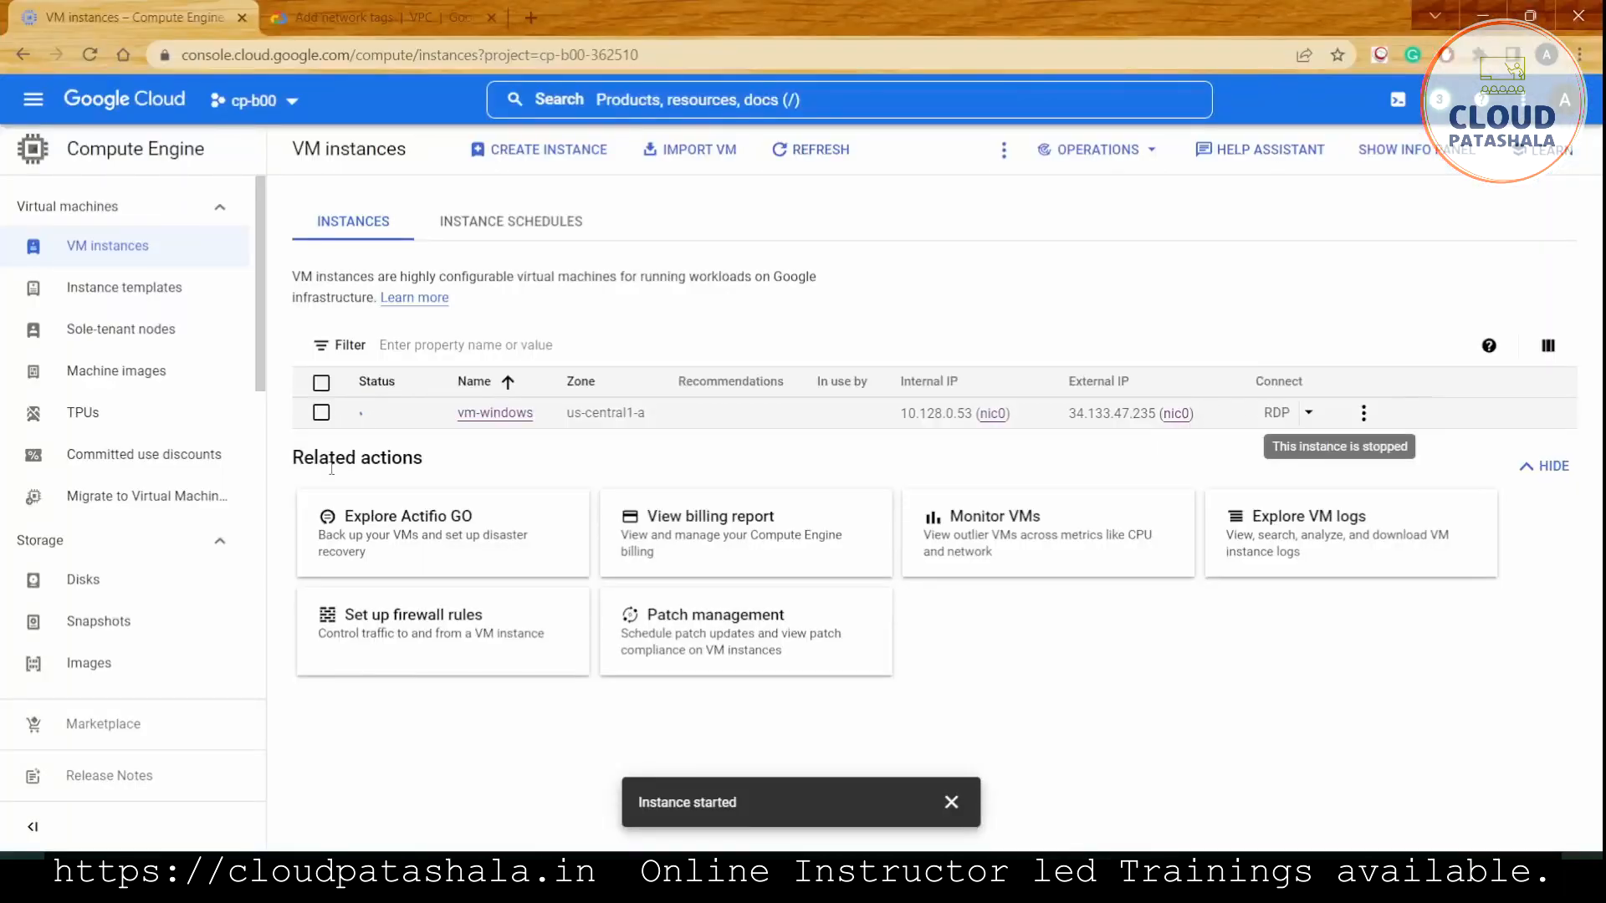
# Refresh the instances list, save the RDP file of vm-windows to the Desktop as vm-windows.rdp, and start the remote connection with it.
pyautogui.click(808, 149)
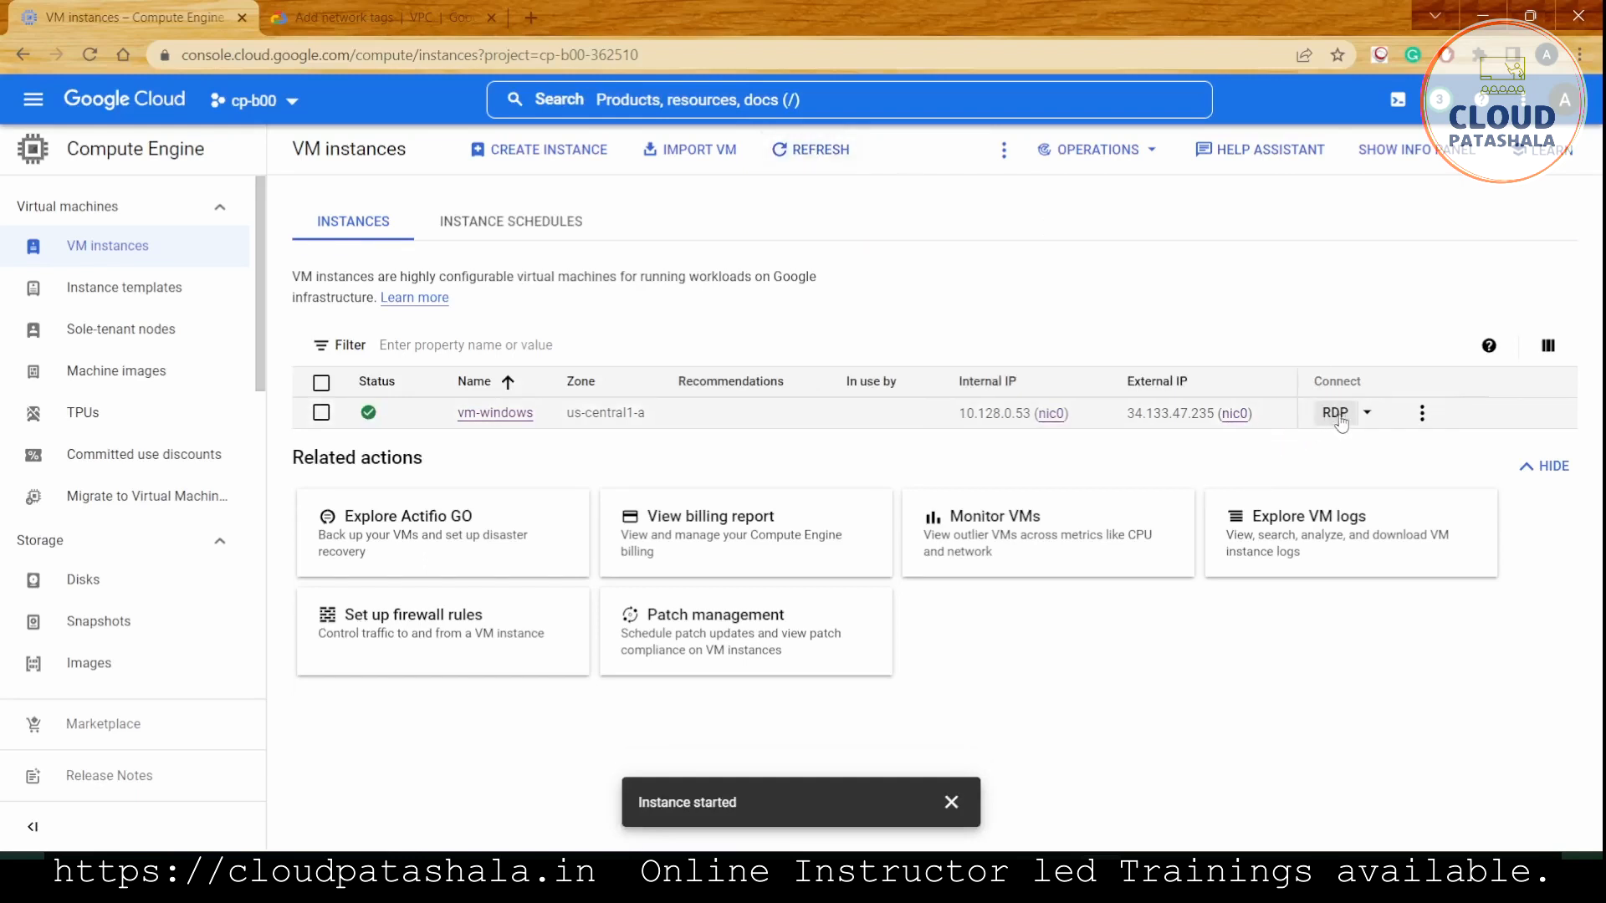
pyautogui.click(1335, 413)
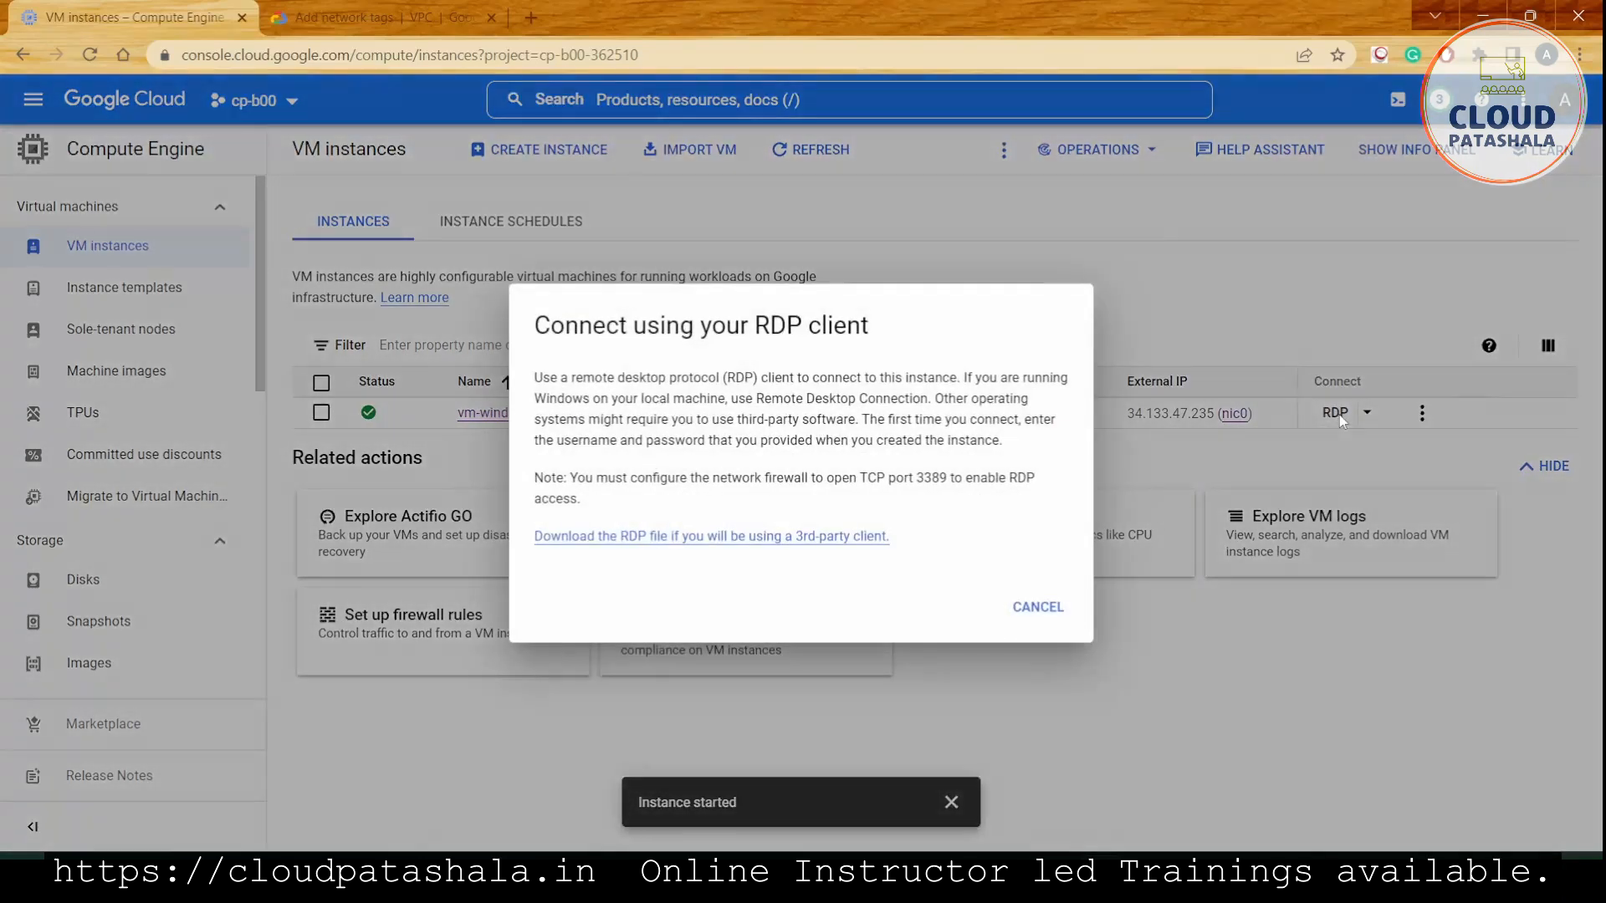
pyautogui.click(823, 537)
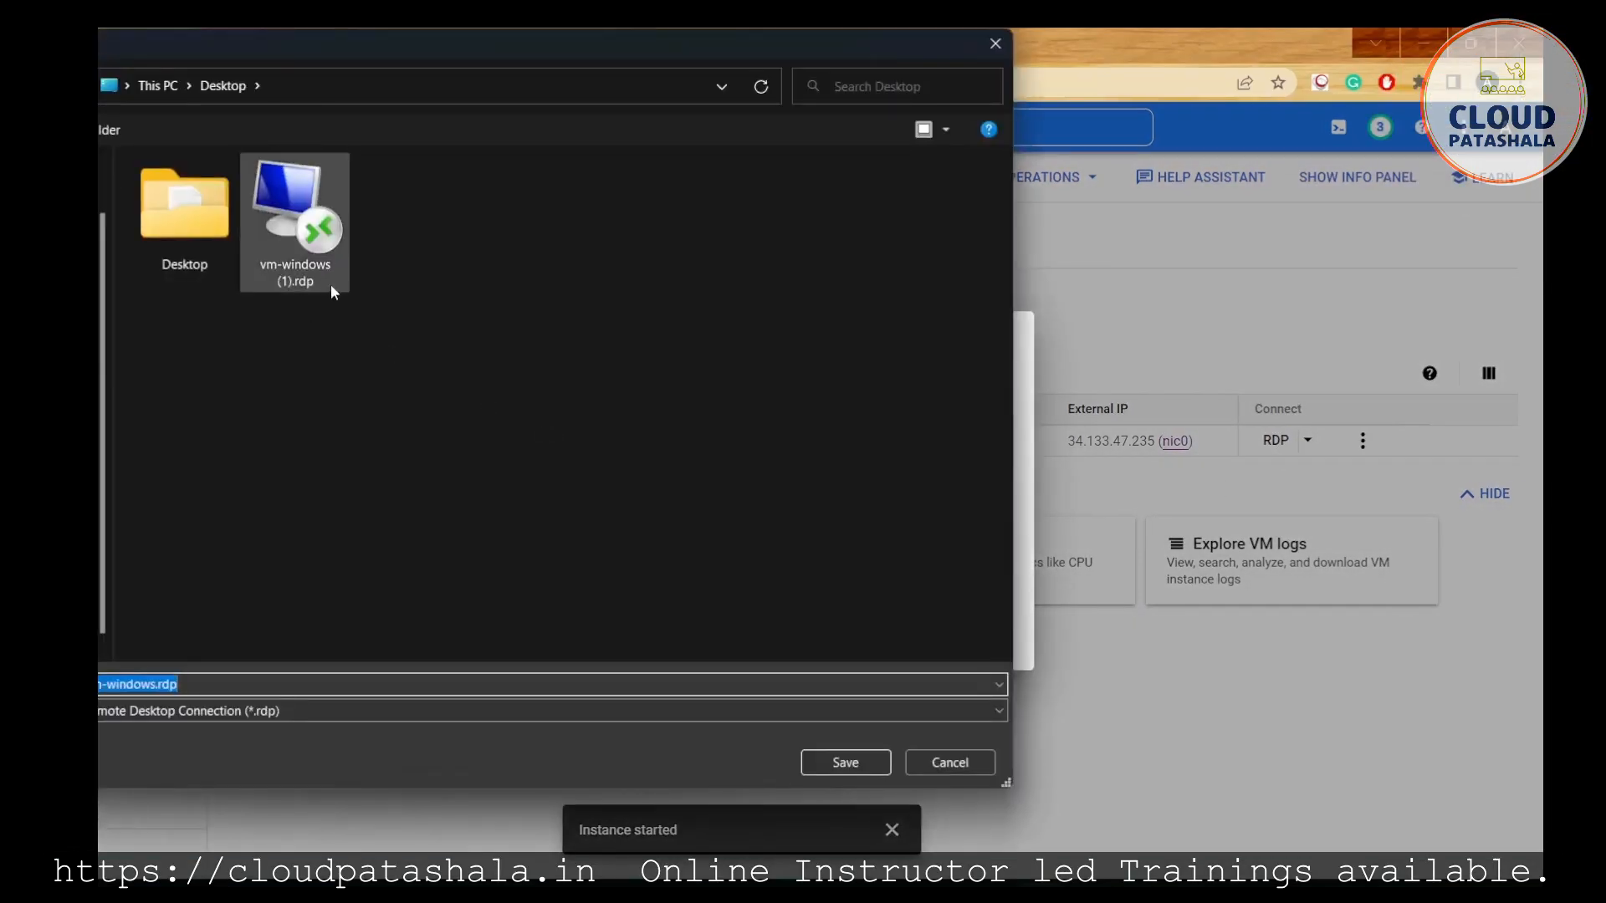
pyautogui.click(845, 762)
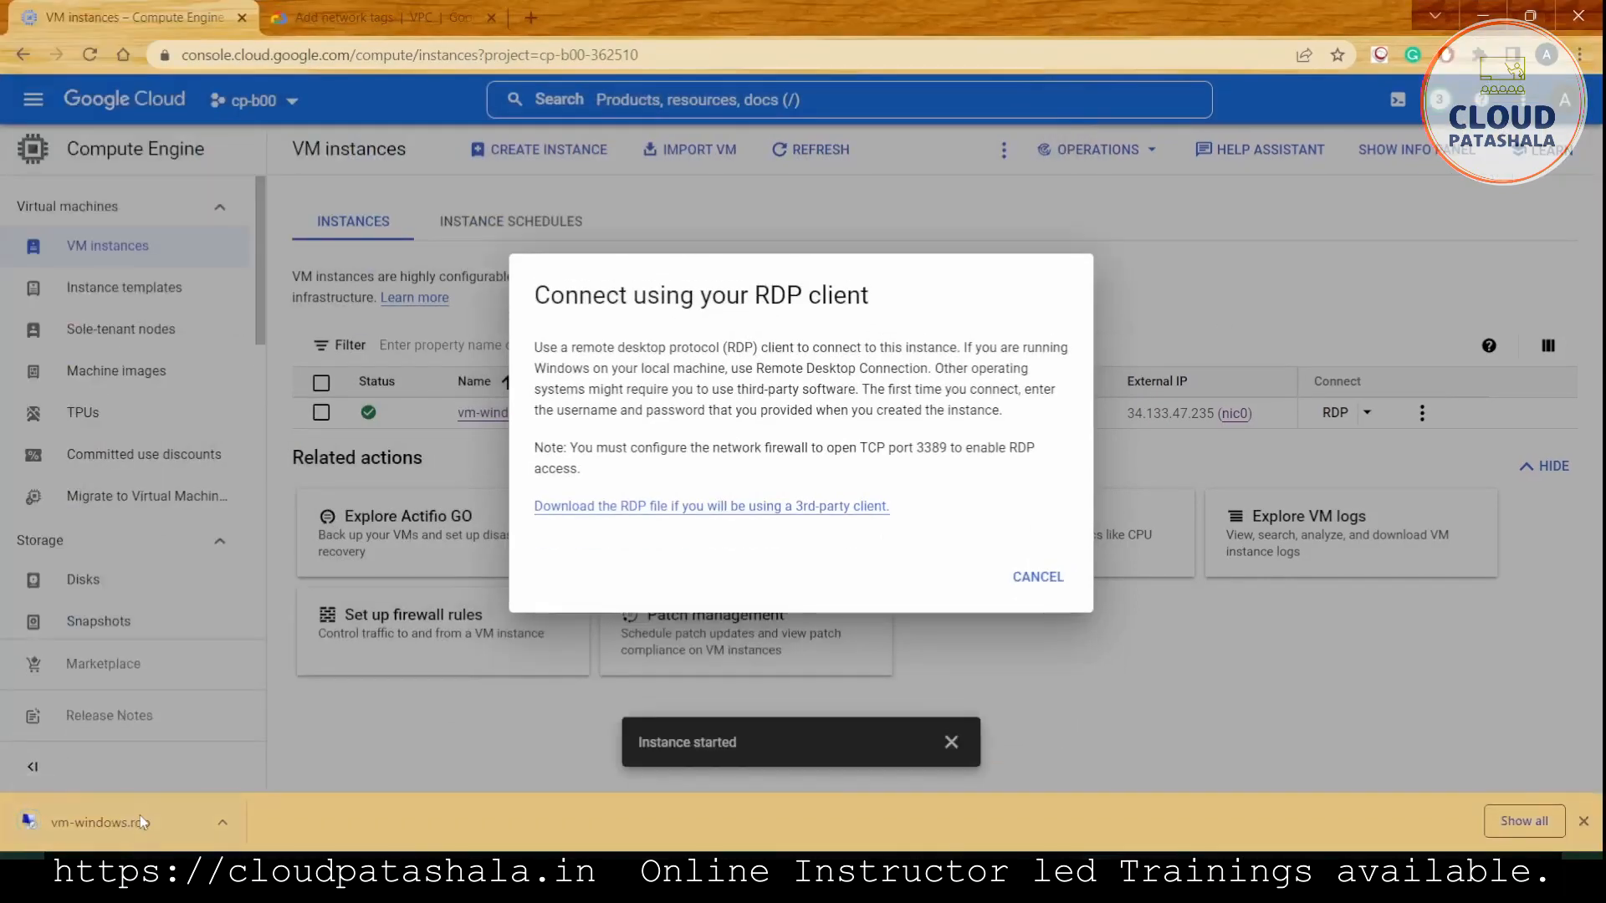
pyautogui.click(137, 815)
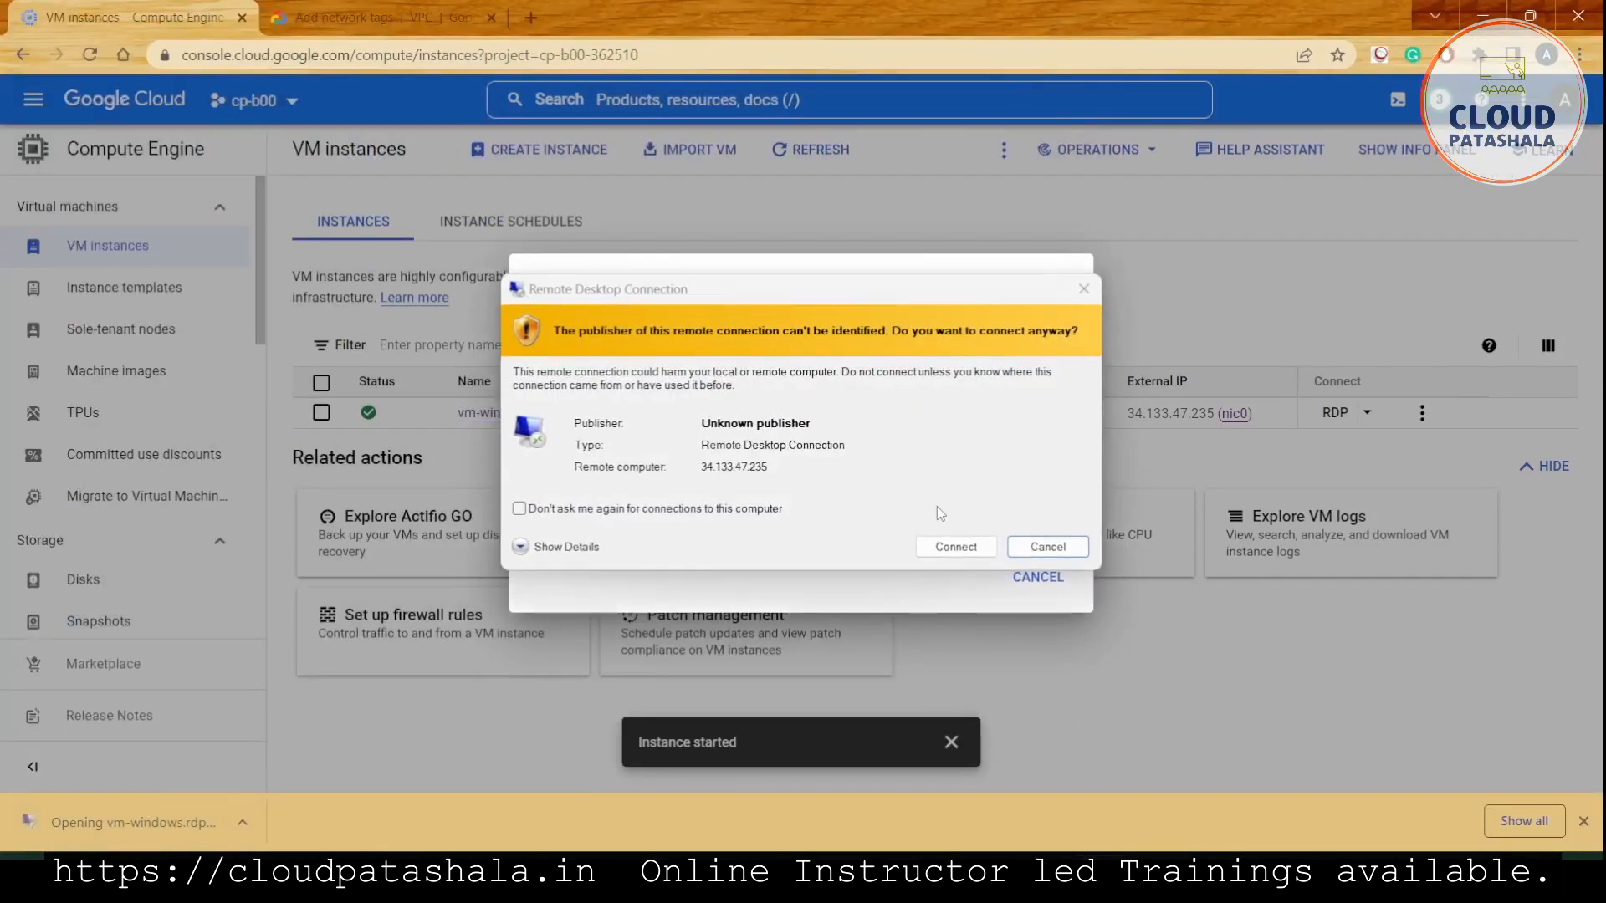
pyautogui.click(941, 545)
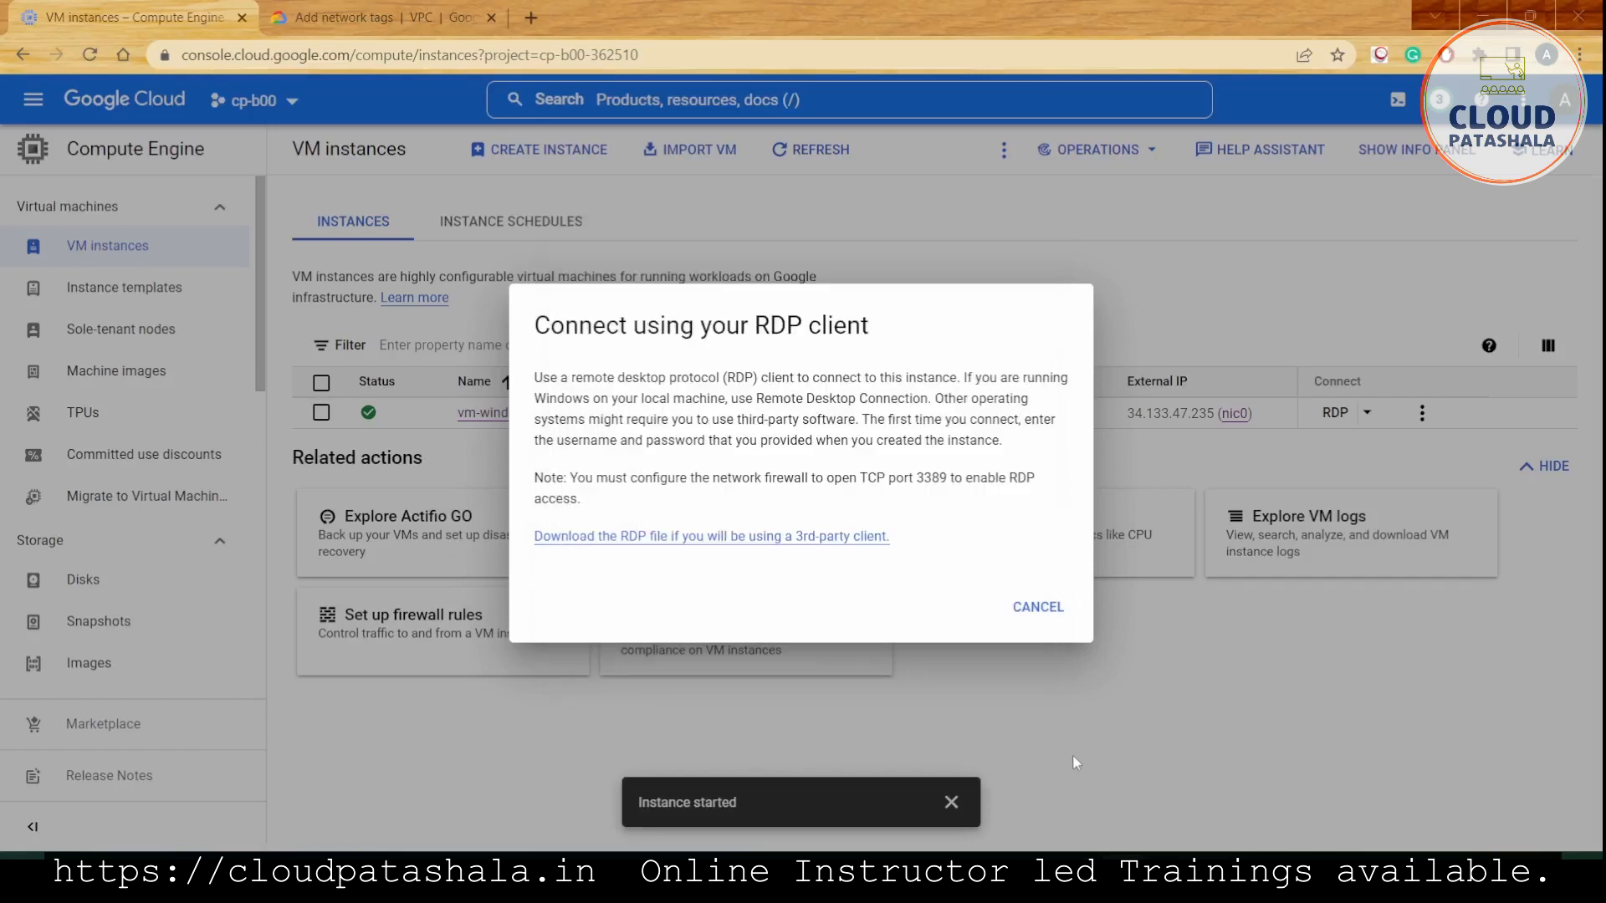
# Sign in to the remote connection by pasting the account password, and accept the untrusted certificate.
pyautogui.click(1073, 756)
pyautogui.press('super+v')
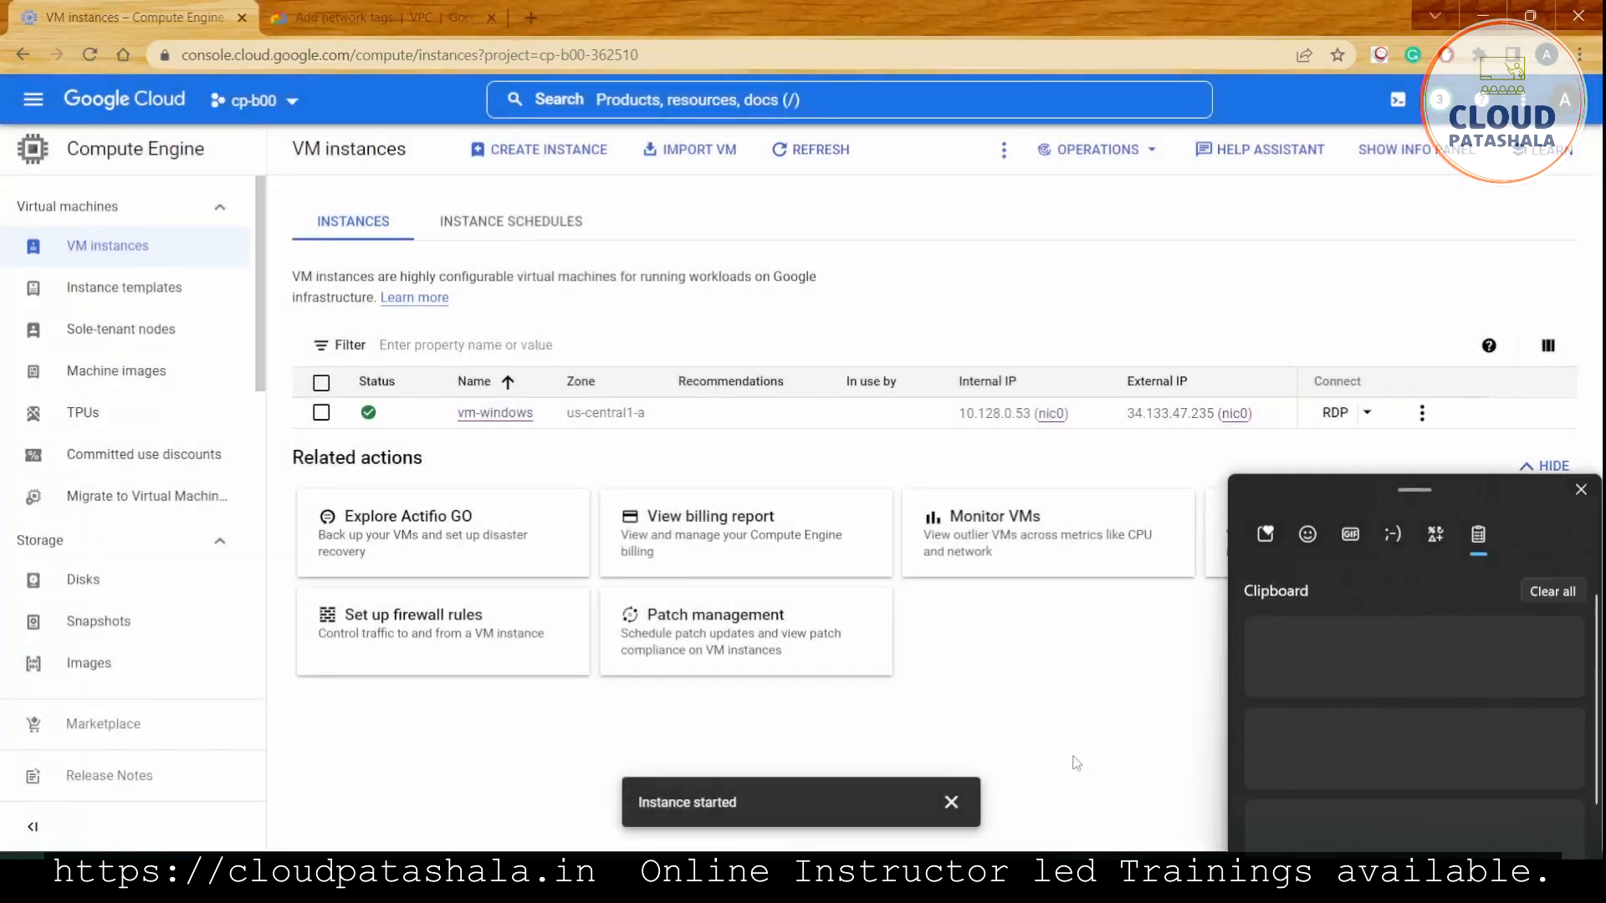
pyautogui.click(1343, 646)
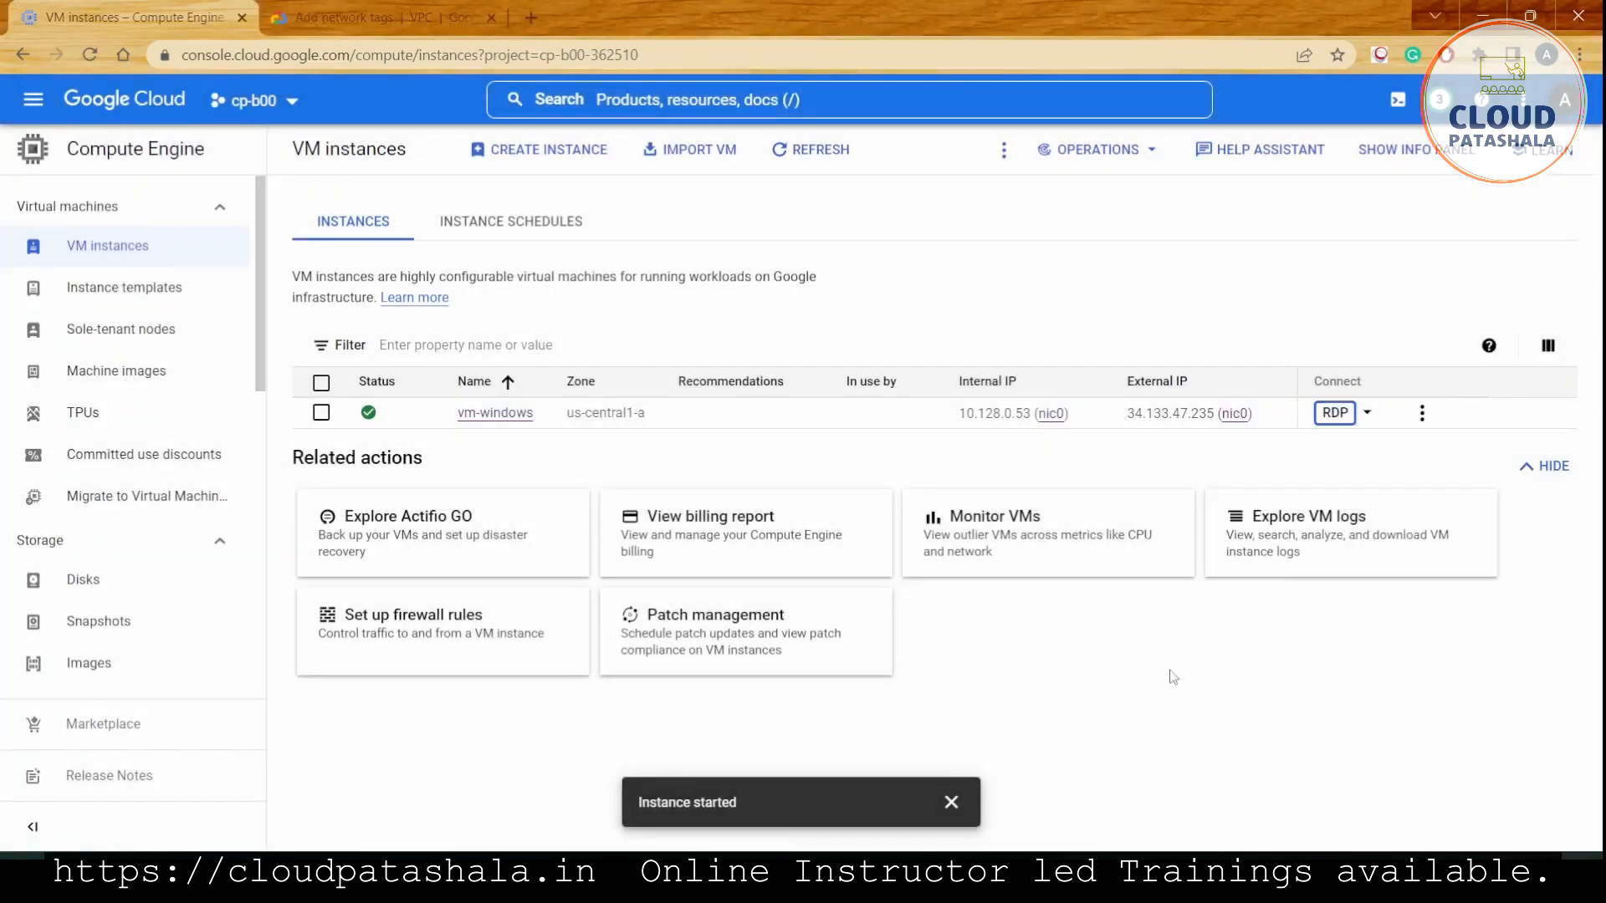
pyautogui.press('super+Tab')
pyautogui.click(829, 296)
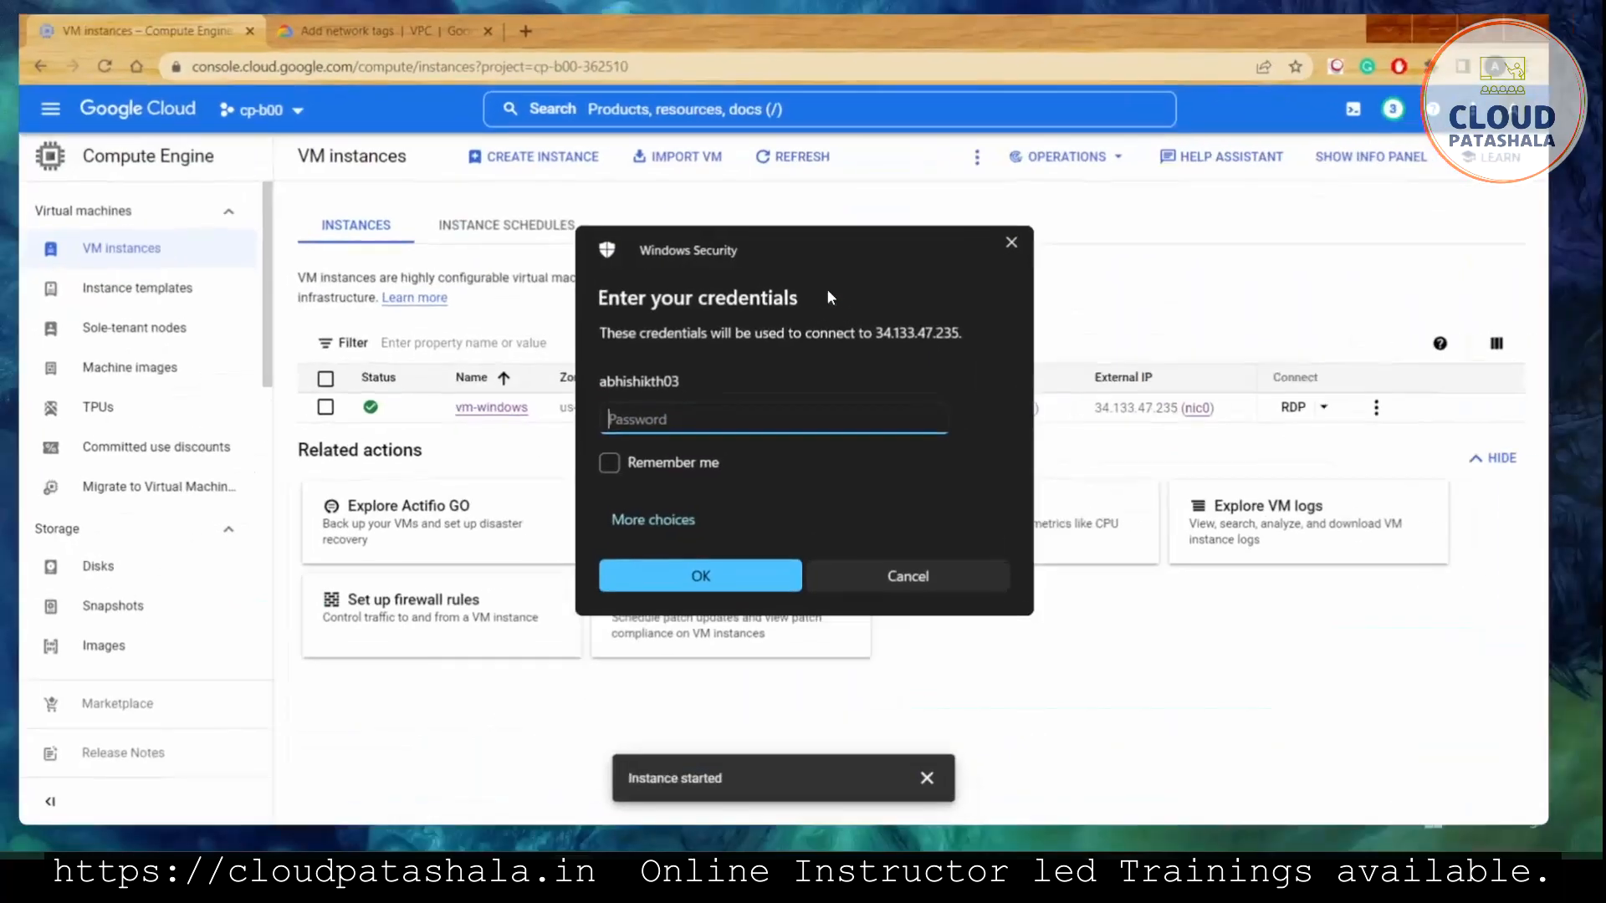
pyautogui.hotkey('ctrl', 'v')
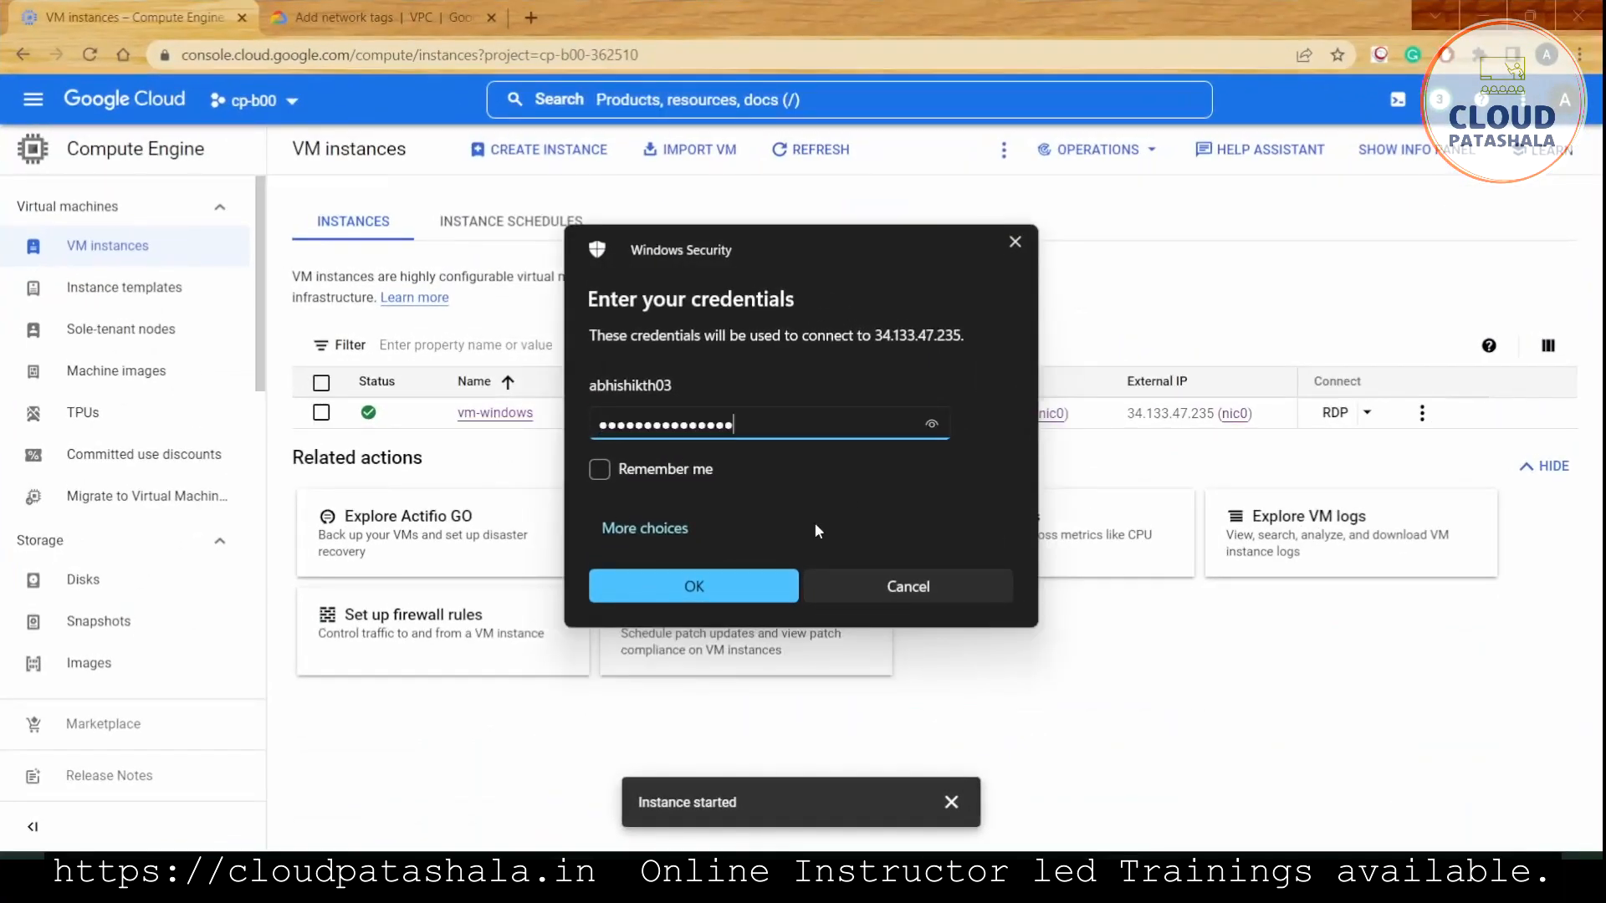
pyautogui.click(769, 585)
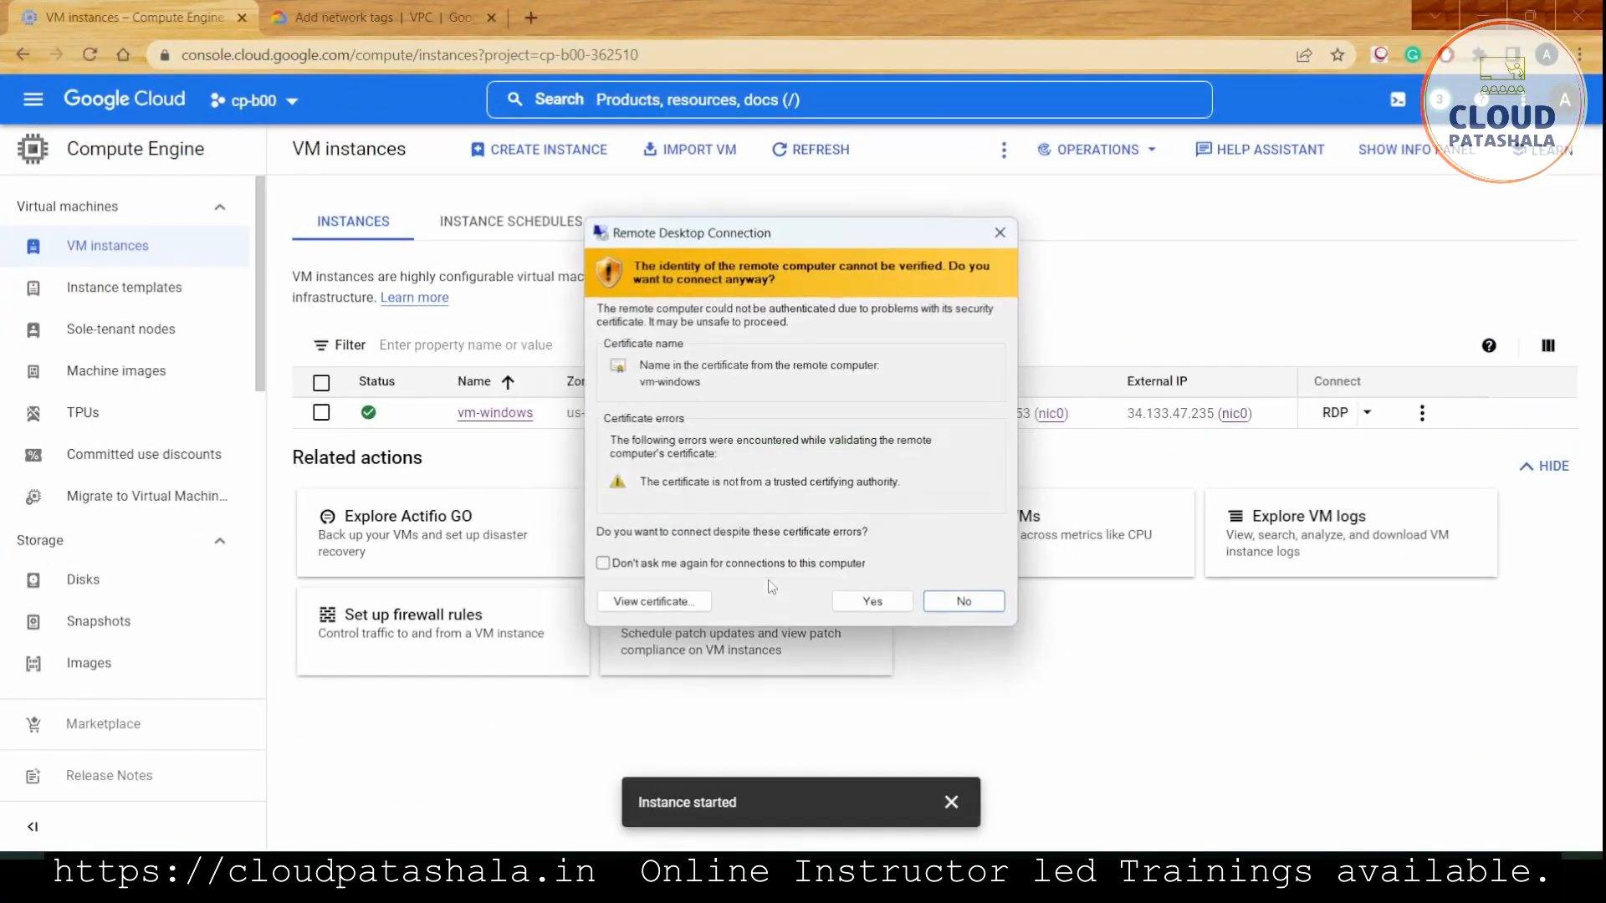
pyautogui.click(874, 604)
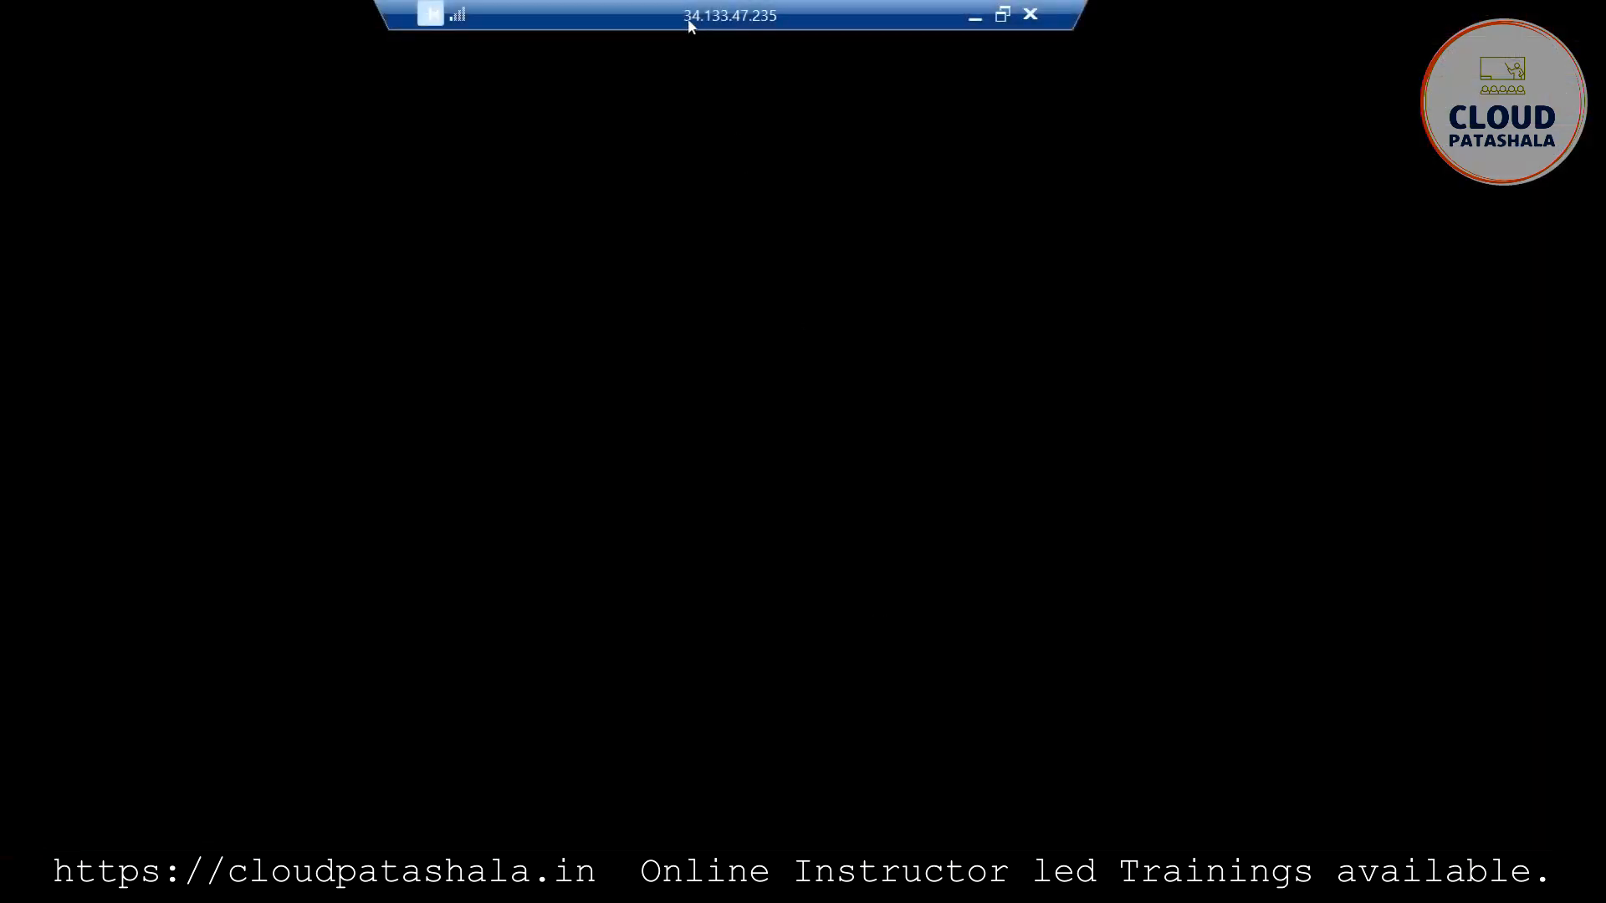
# Open Task Manager on the remote machine and examine its CPU and Memory performance.
pyautogui.moveTo(688, 17); pyautogui.dragTo(859, 42)
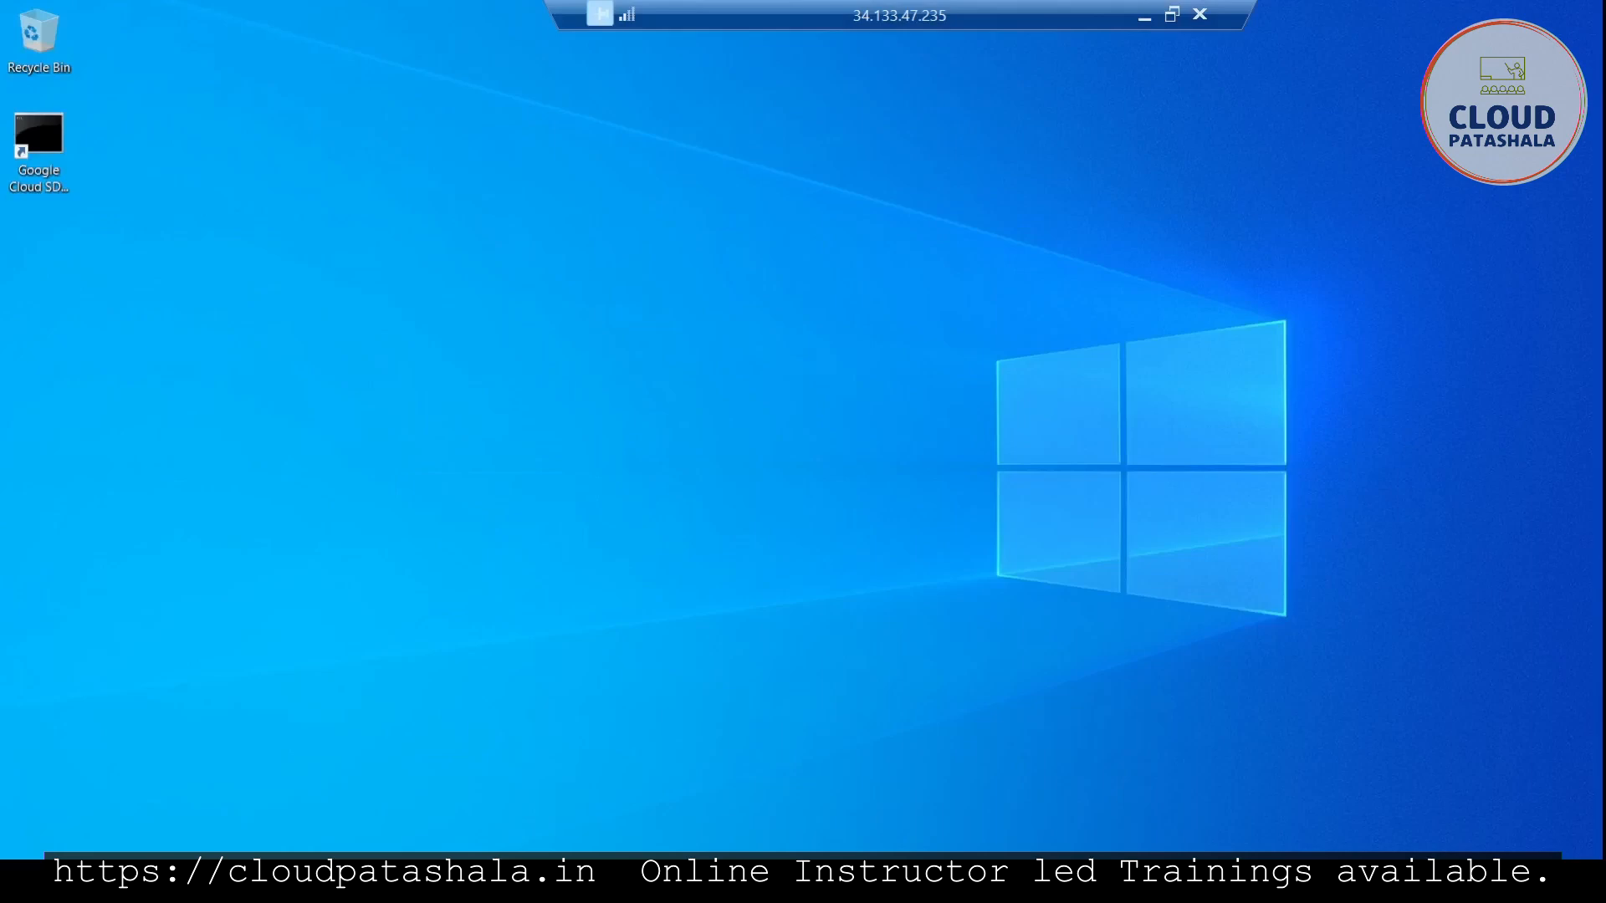
pyautogui.rightClick(862, 880)
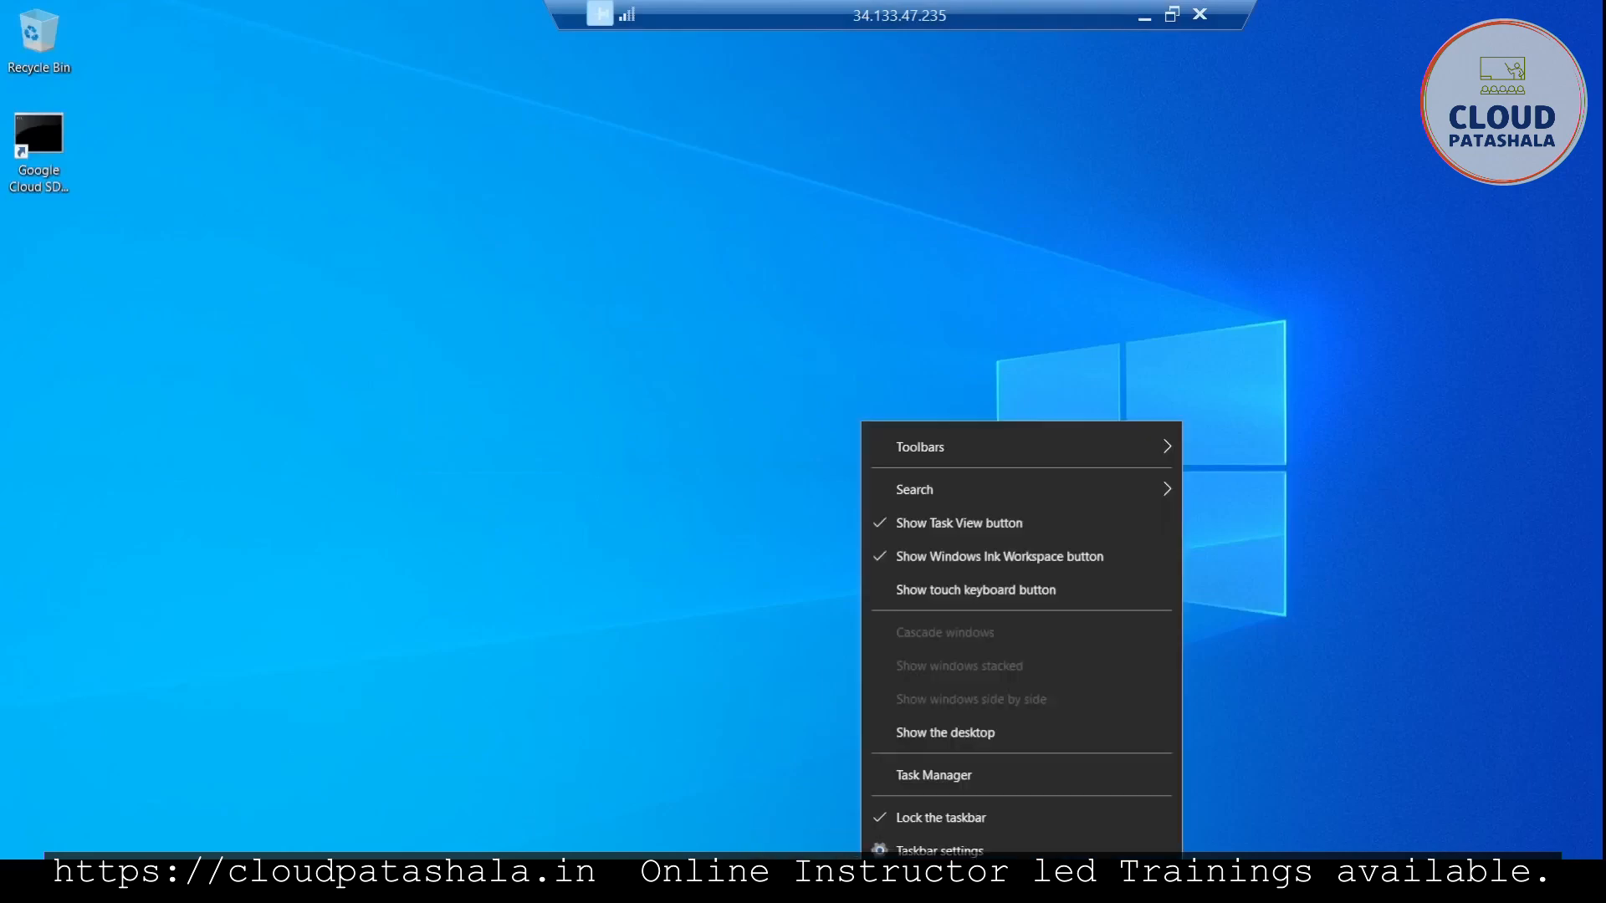
pyautogui.click(932, 783)
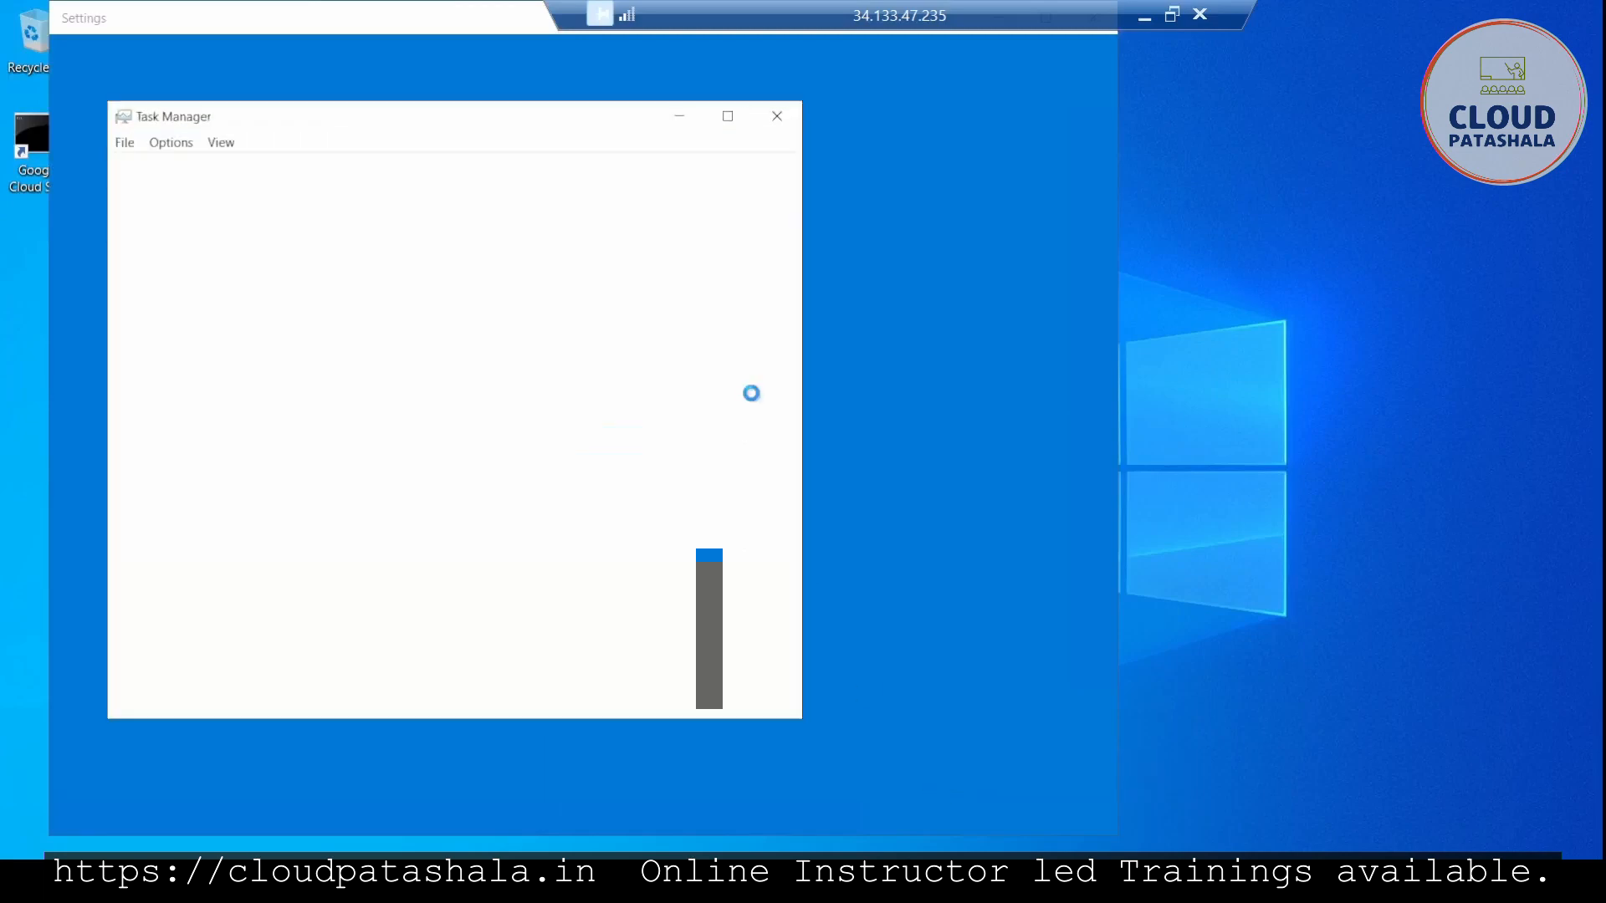
pyautogui.click(239, 172)
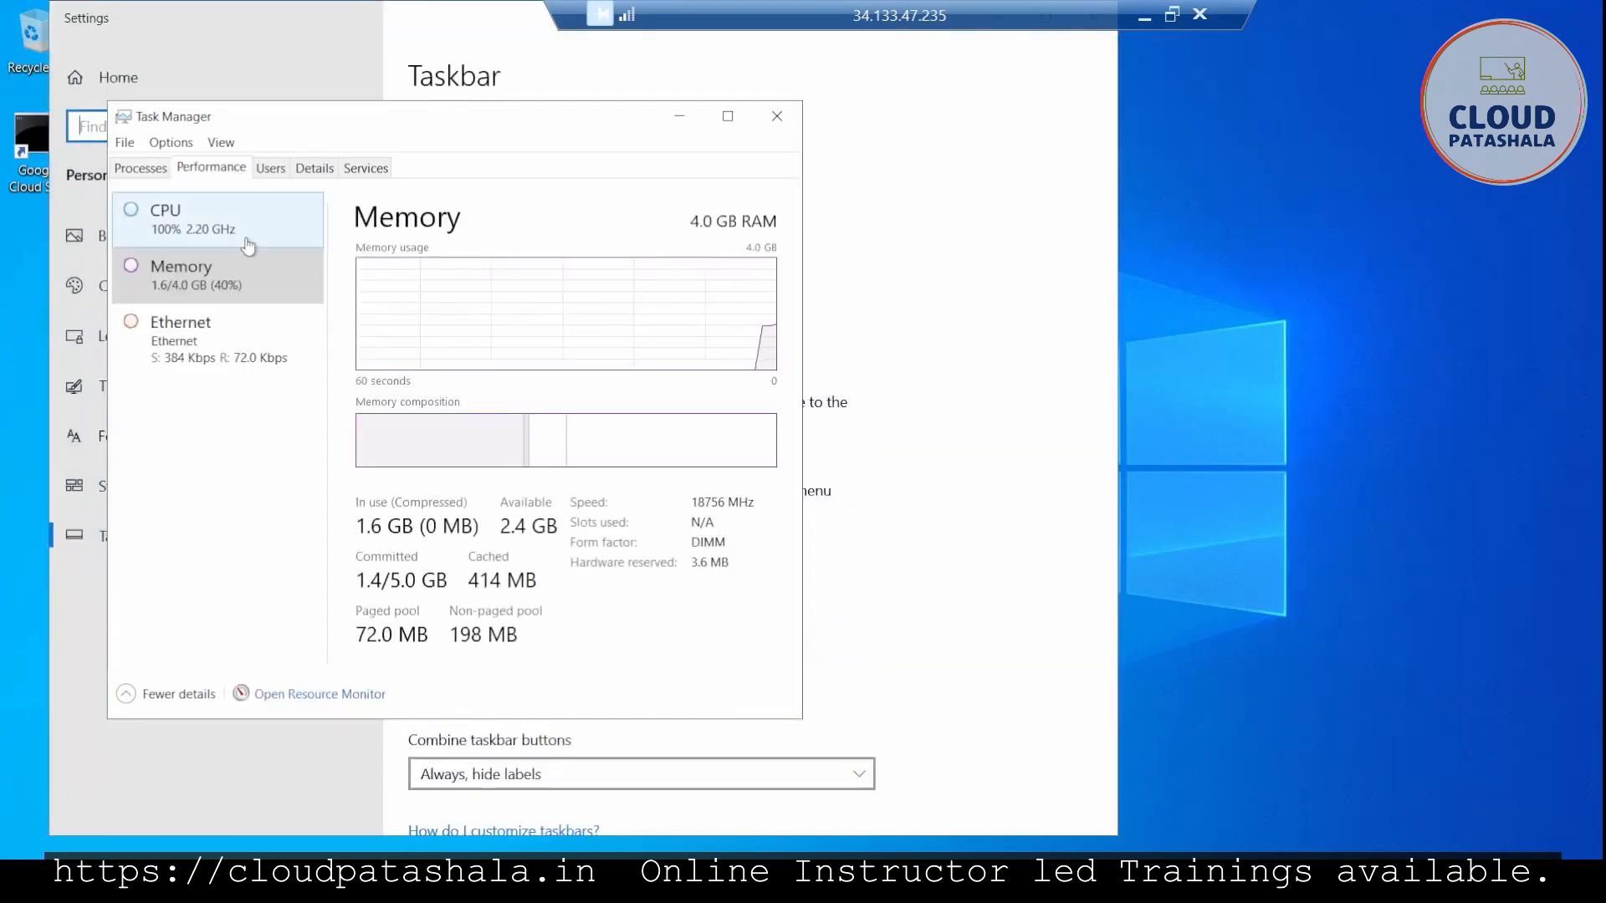
pyautogui.click(248, 245)
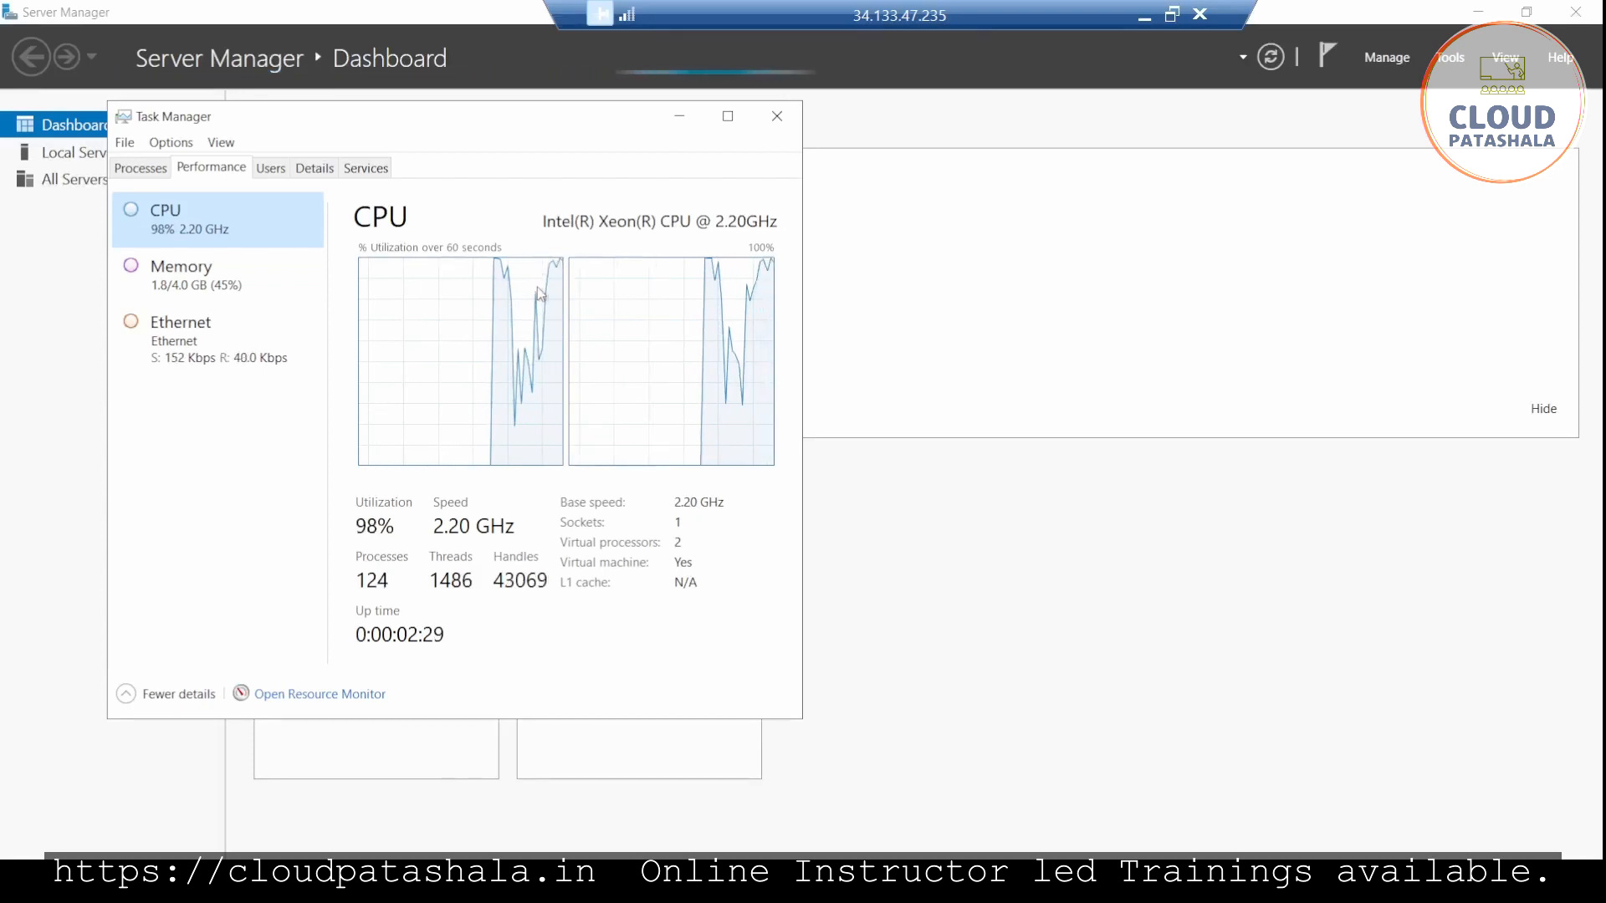
pyautogui.click(284, 298)
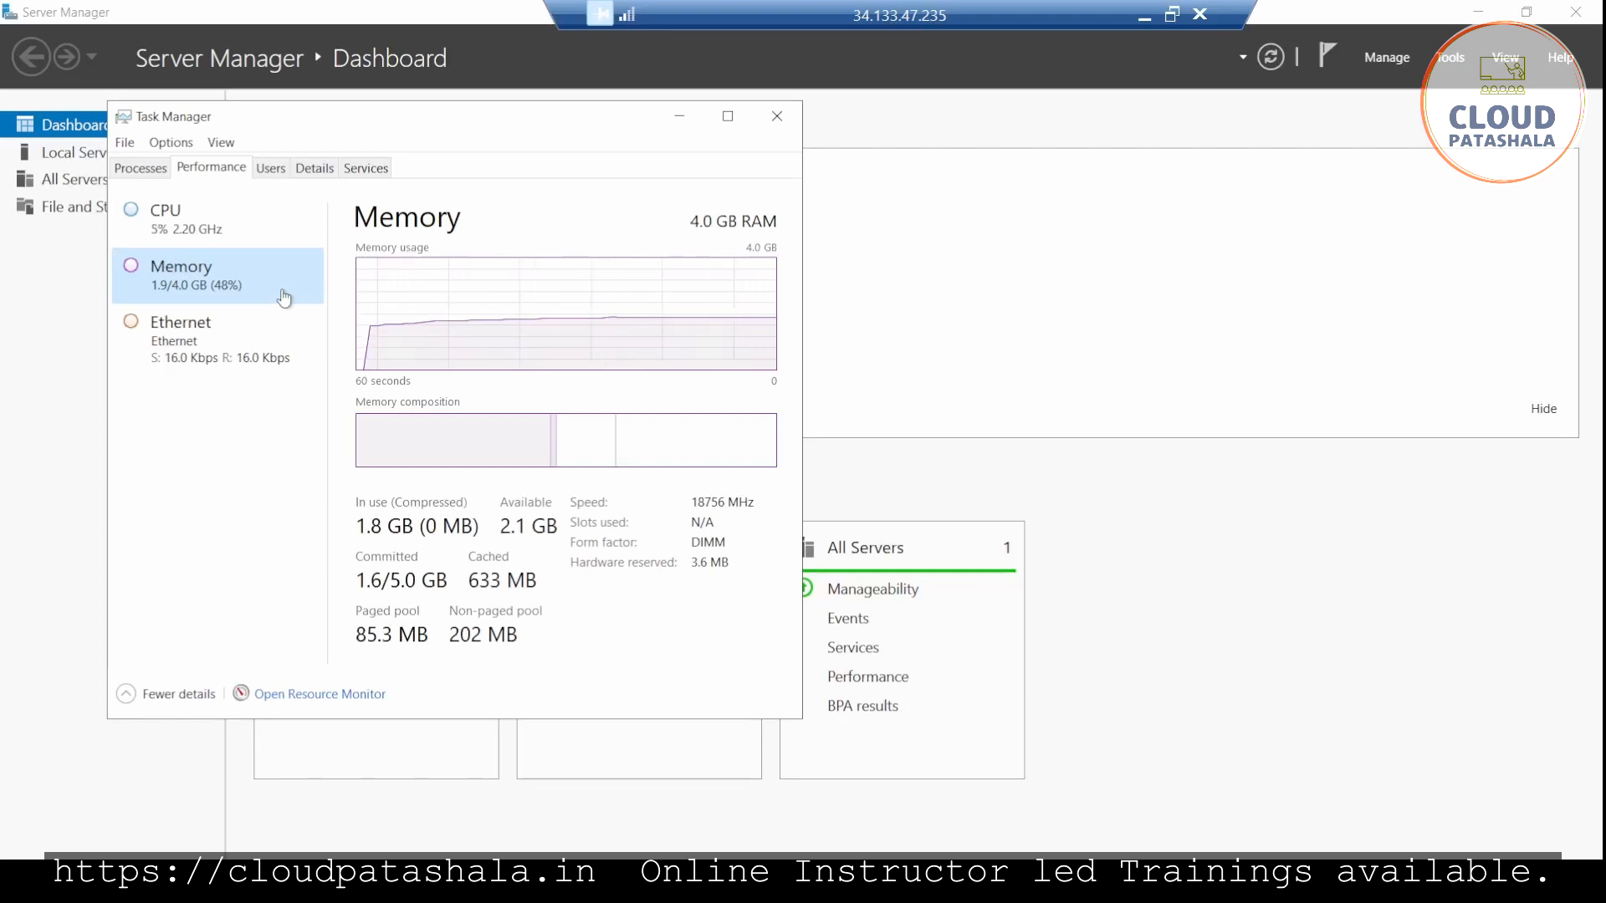
# Close all open windows on the remote machine, return to the VM instances list and refresh it.
pyautogui.click(781, 124)
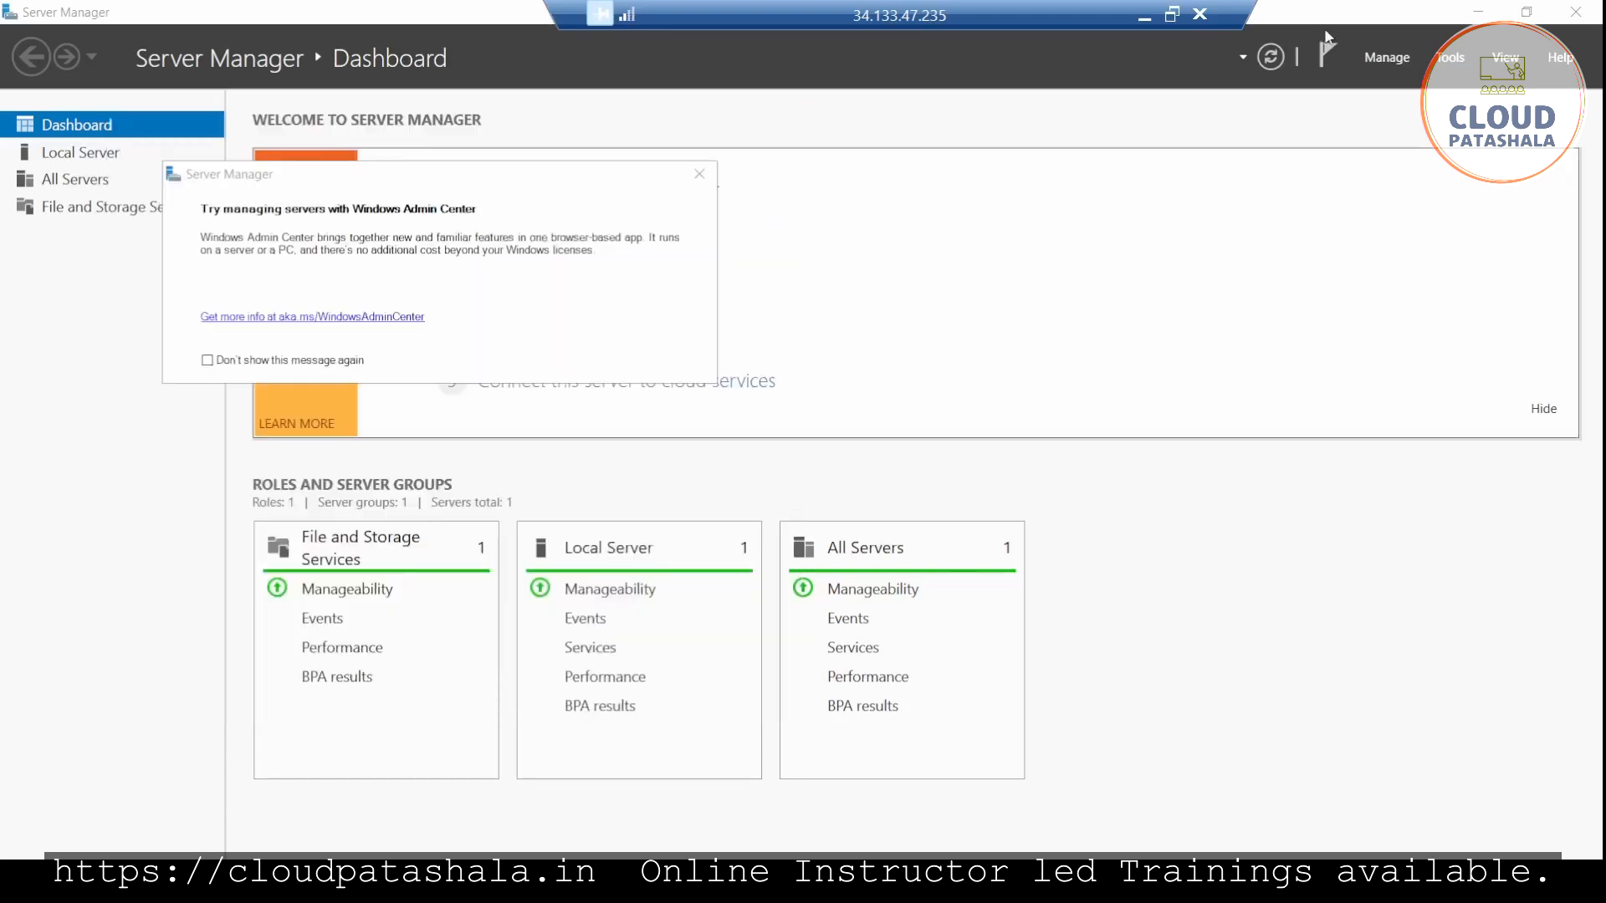
pyautogui.click(1591, 18)
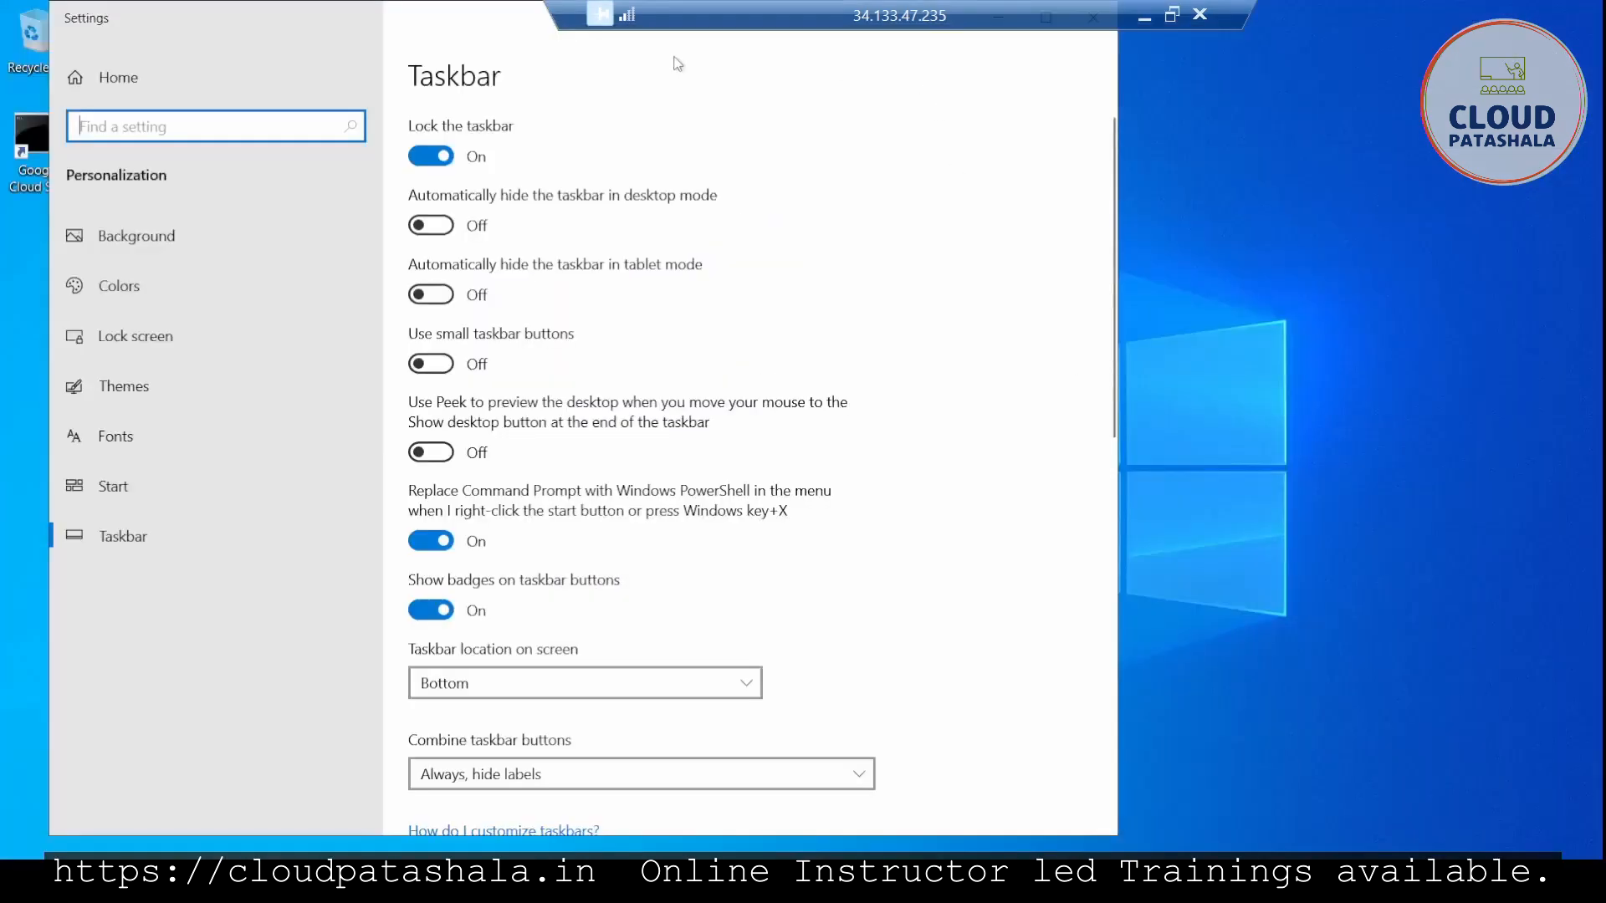
pyautogui.moveTo(524, 23); pyautogui.dragTo(638, 180)
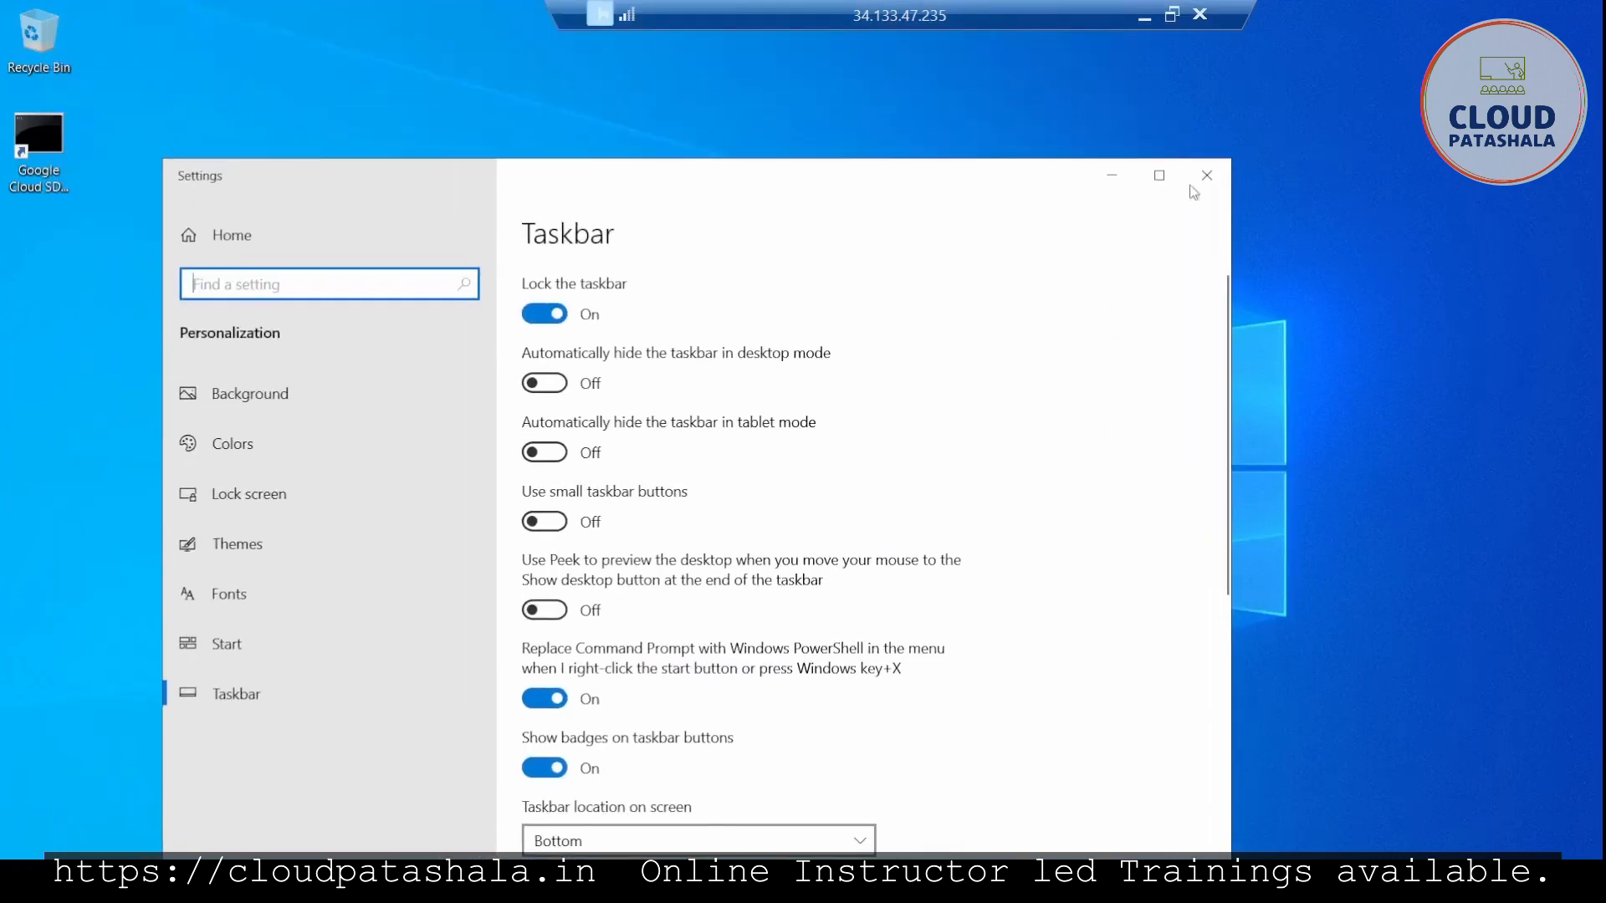
pyautogui.click(1202, 181)
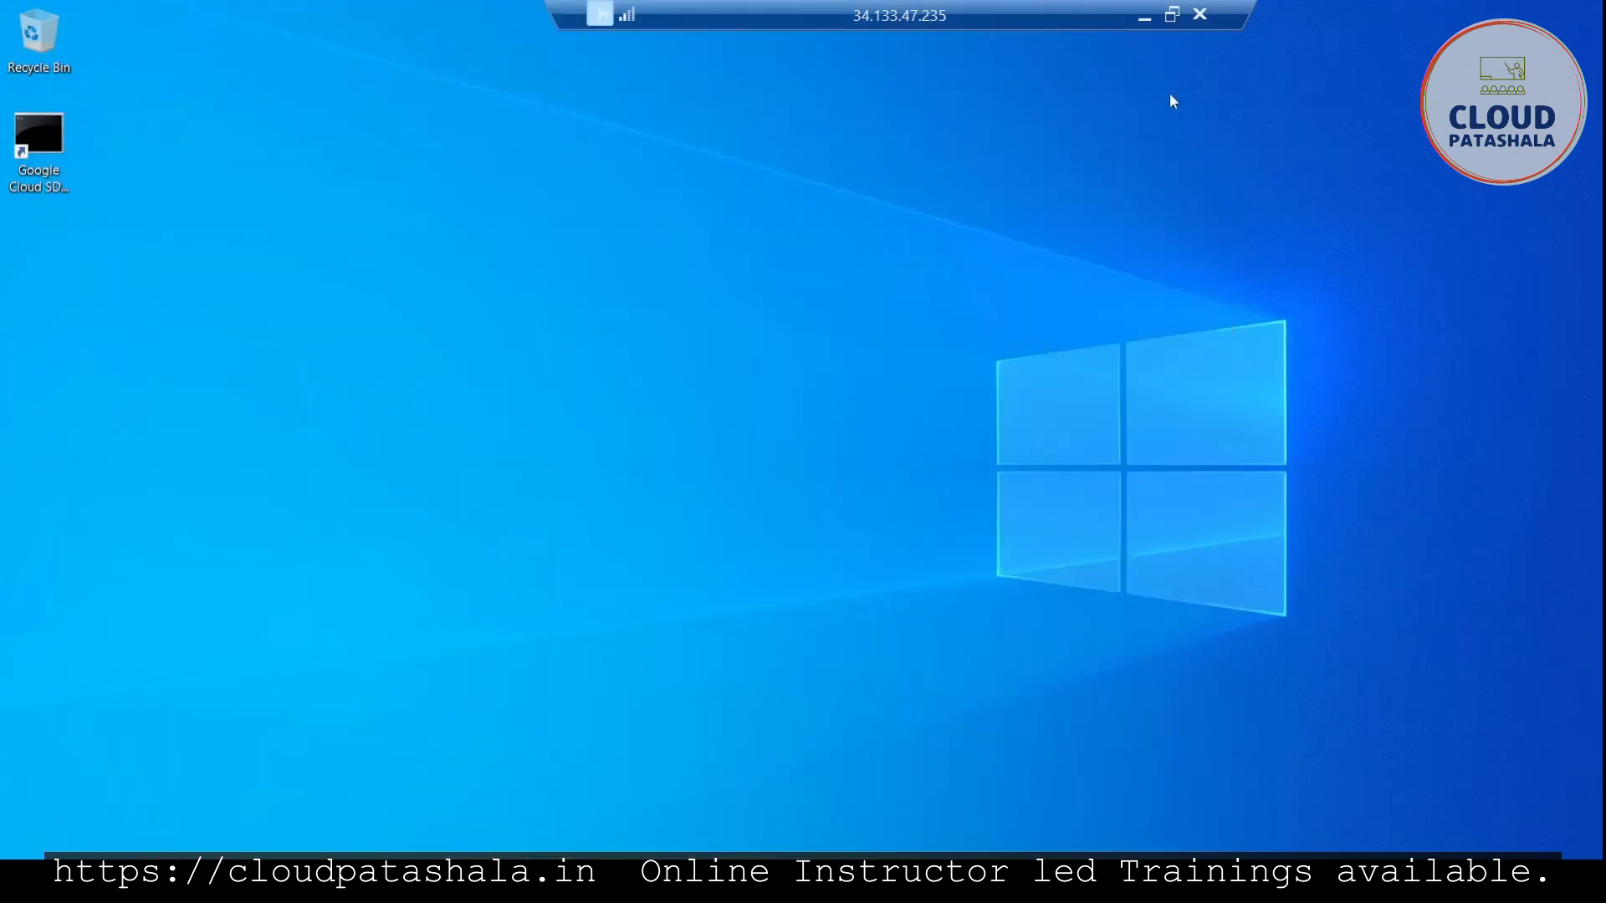
pyautogui.press('super+r')
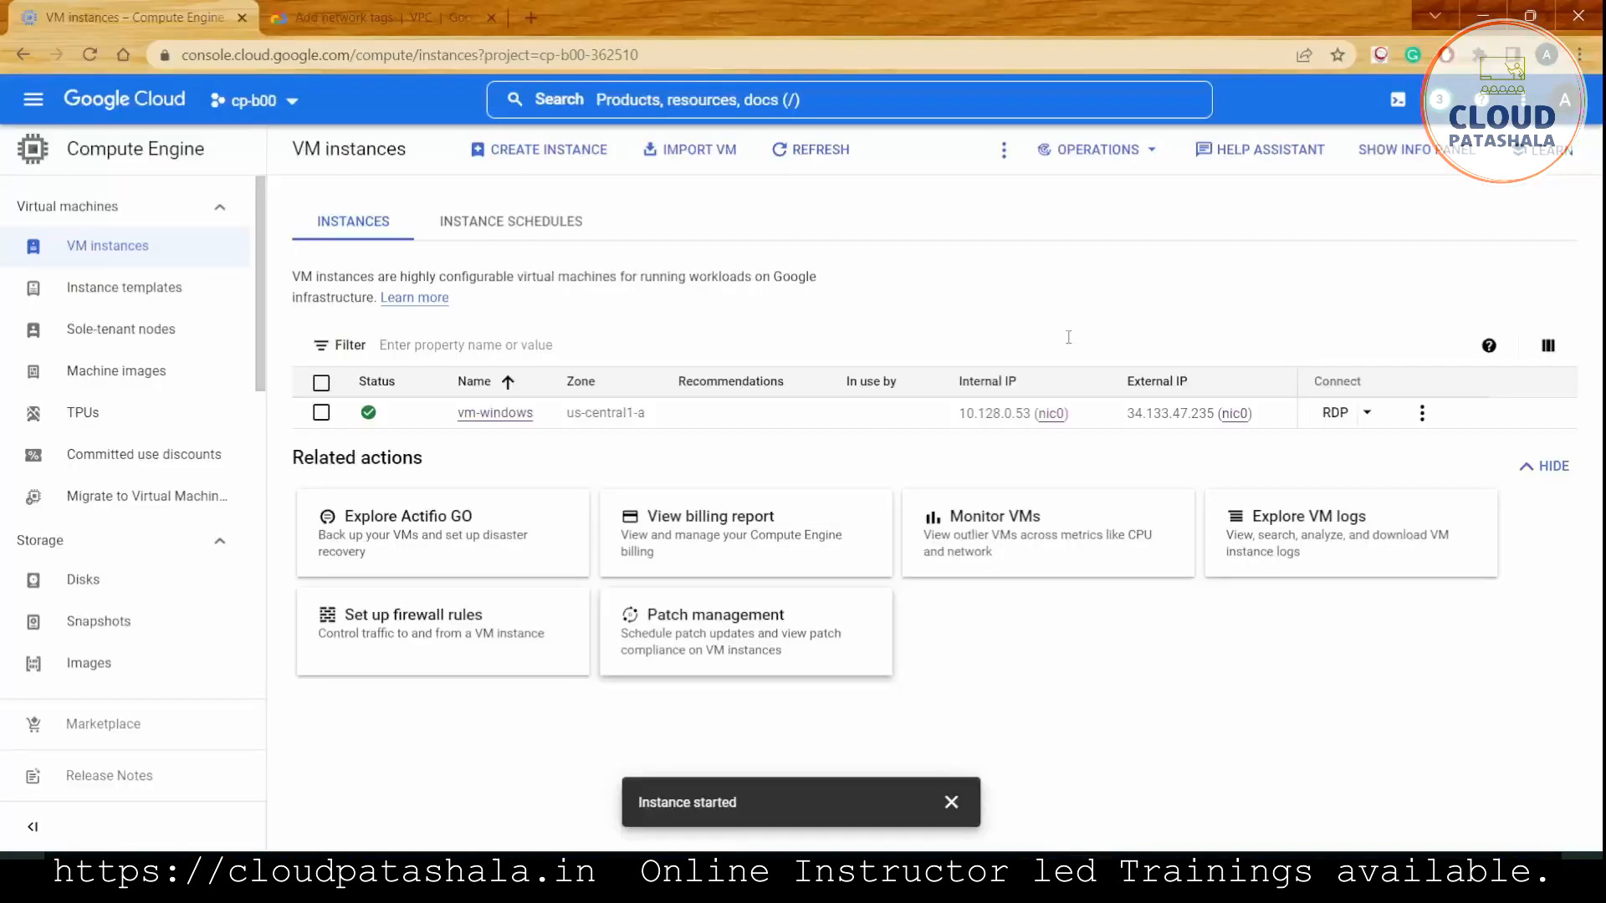
pyautogui.click(843, 151)
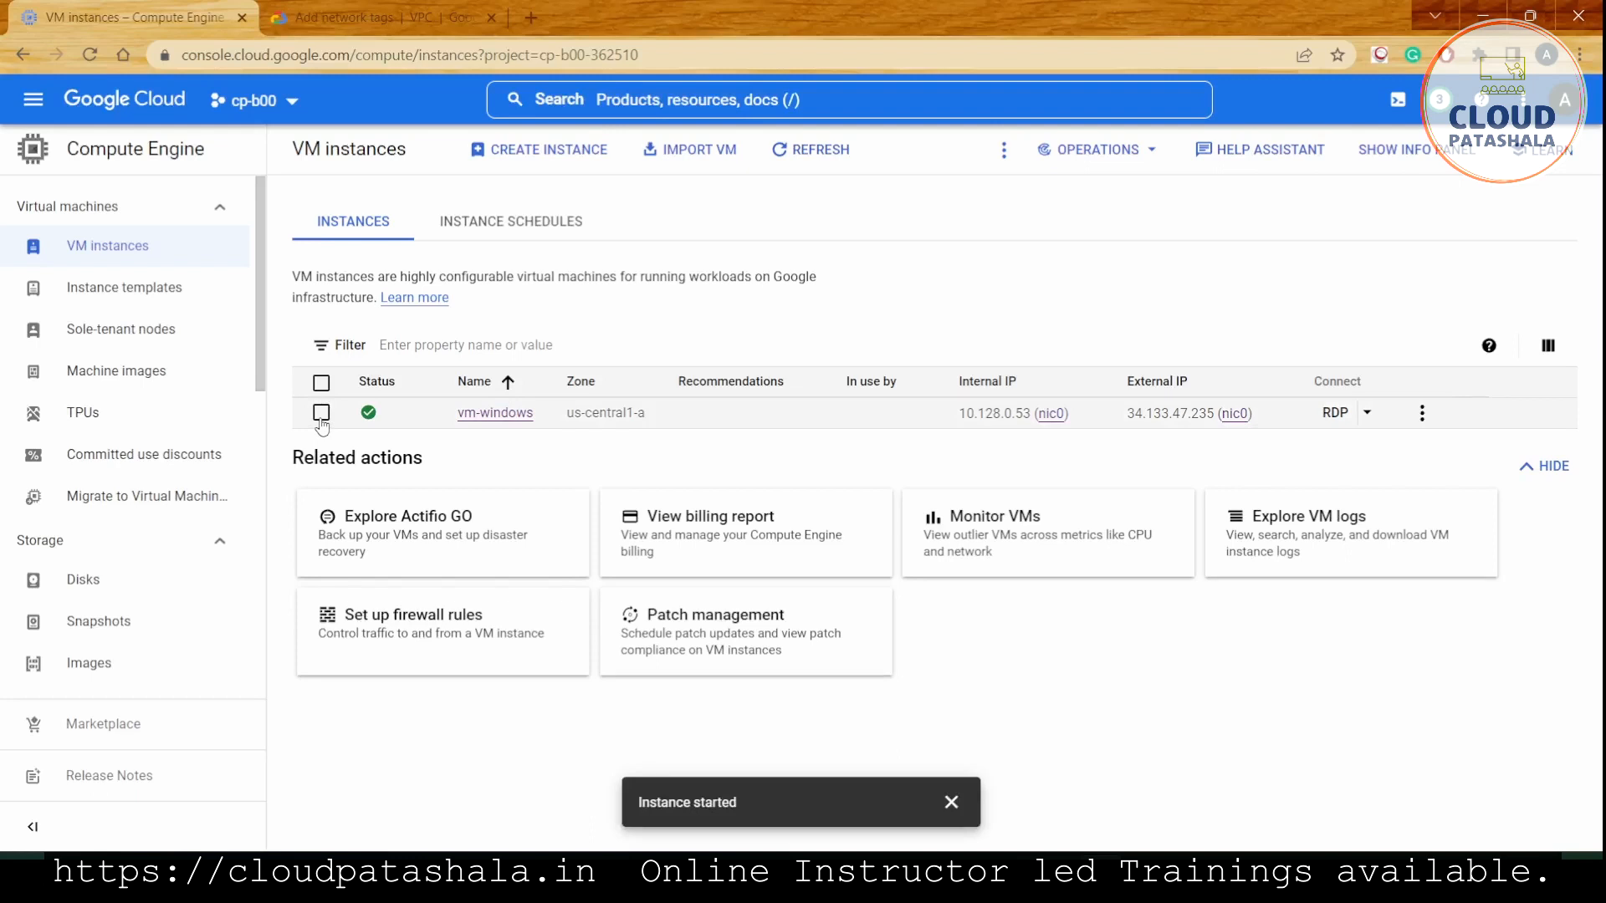
pyautogui.click(321, 418)
pyautogui.click(1422, 413)
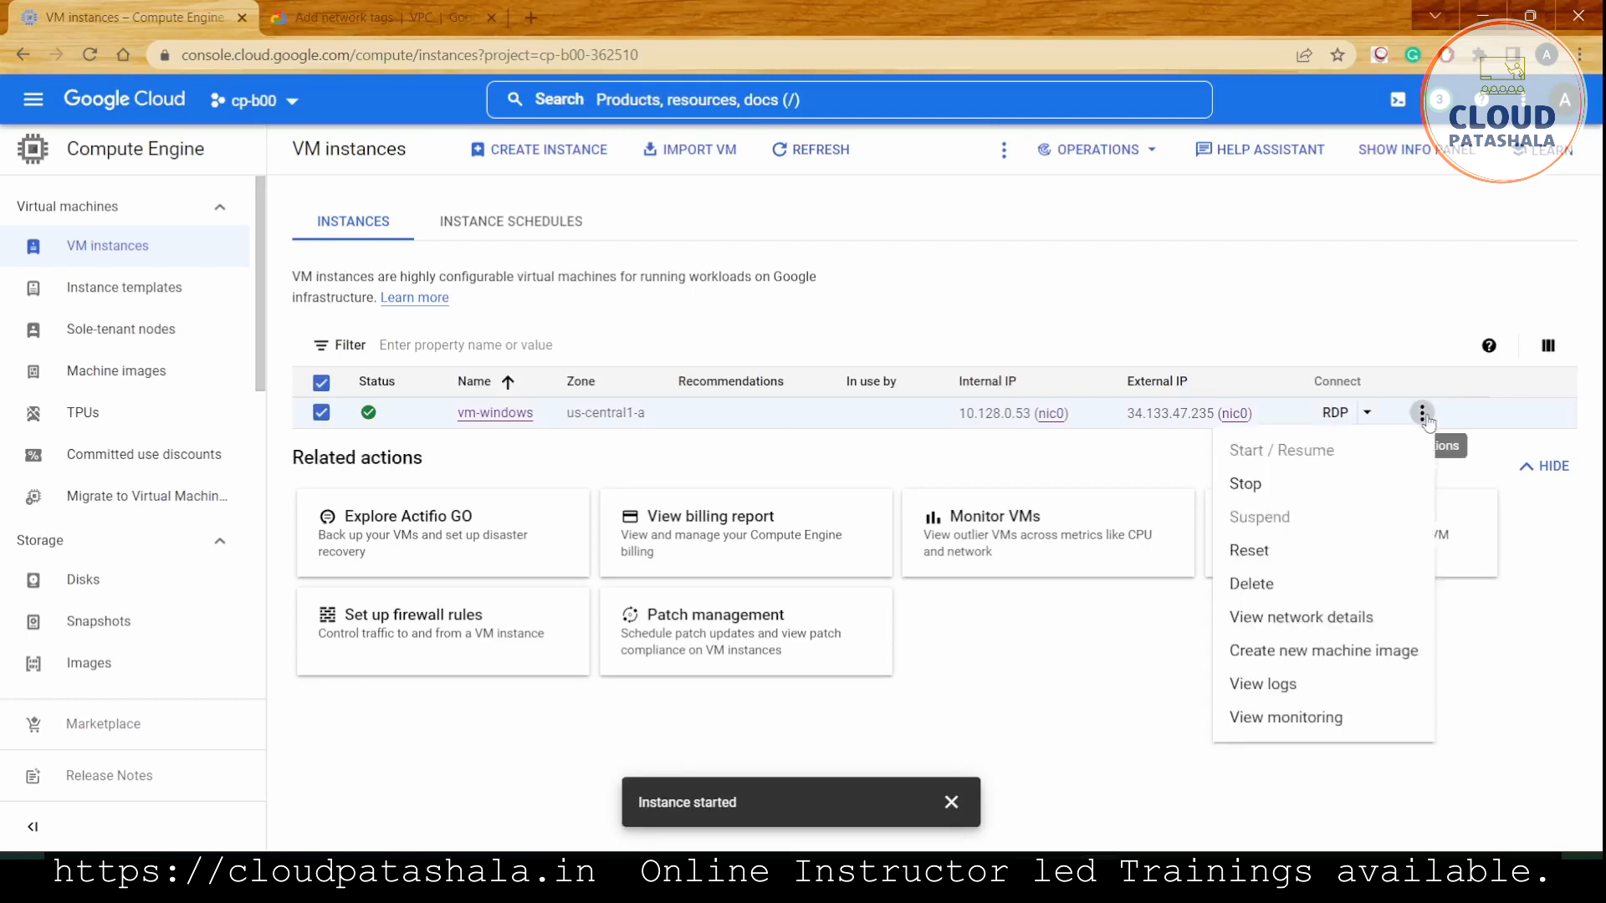
pyautogui.click(1341, 489)
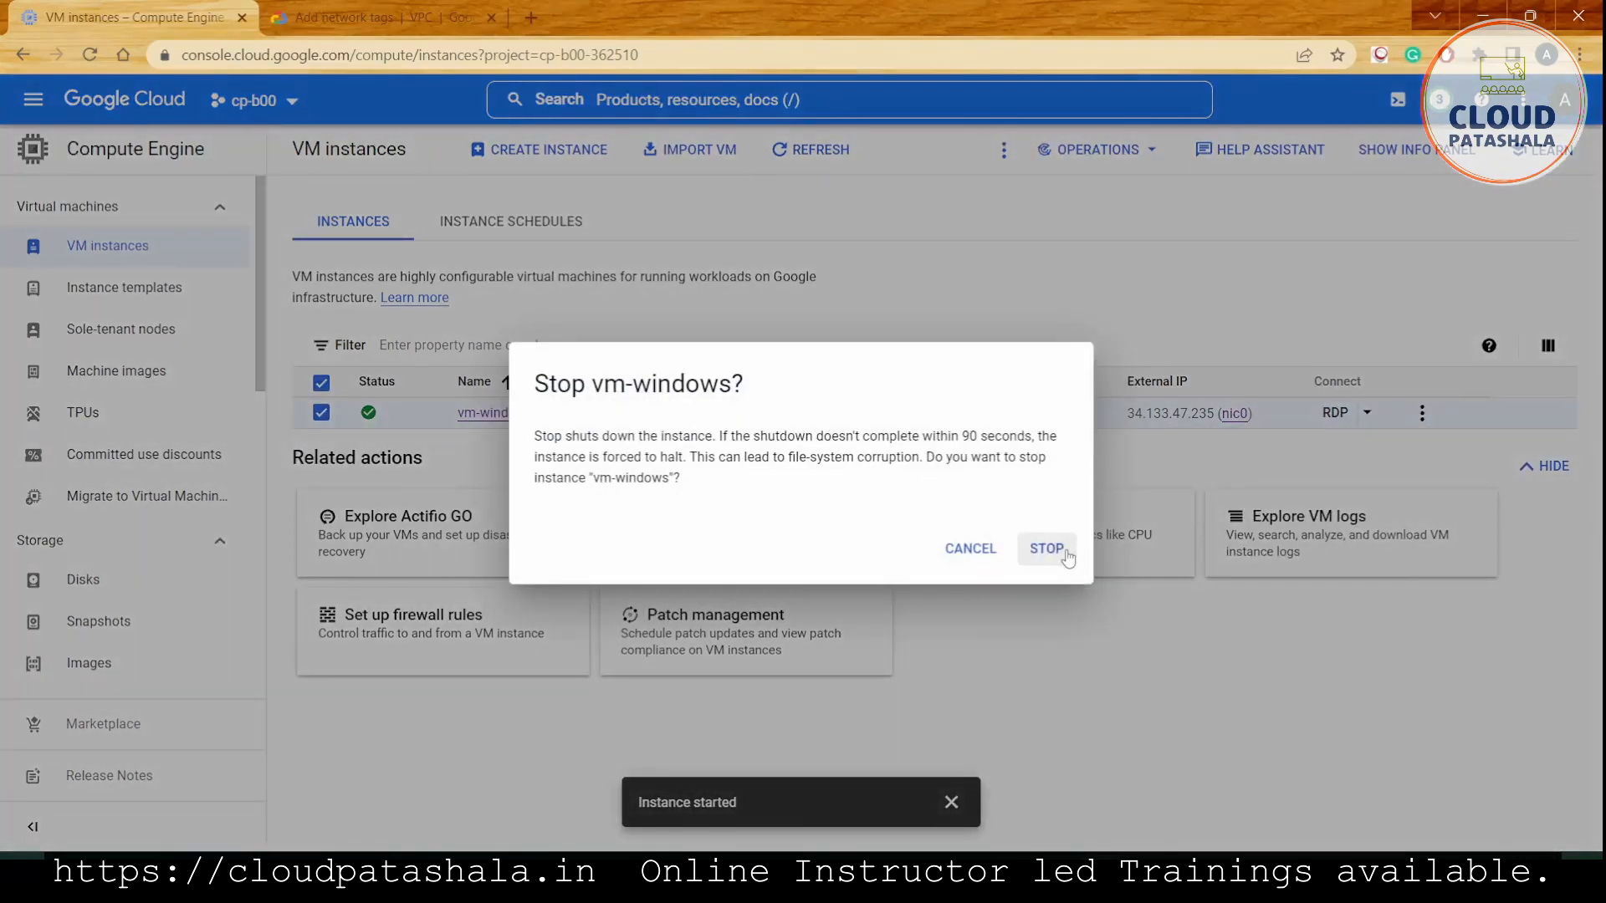
pyautogui.click(958, 559)
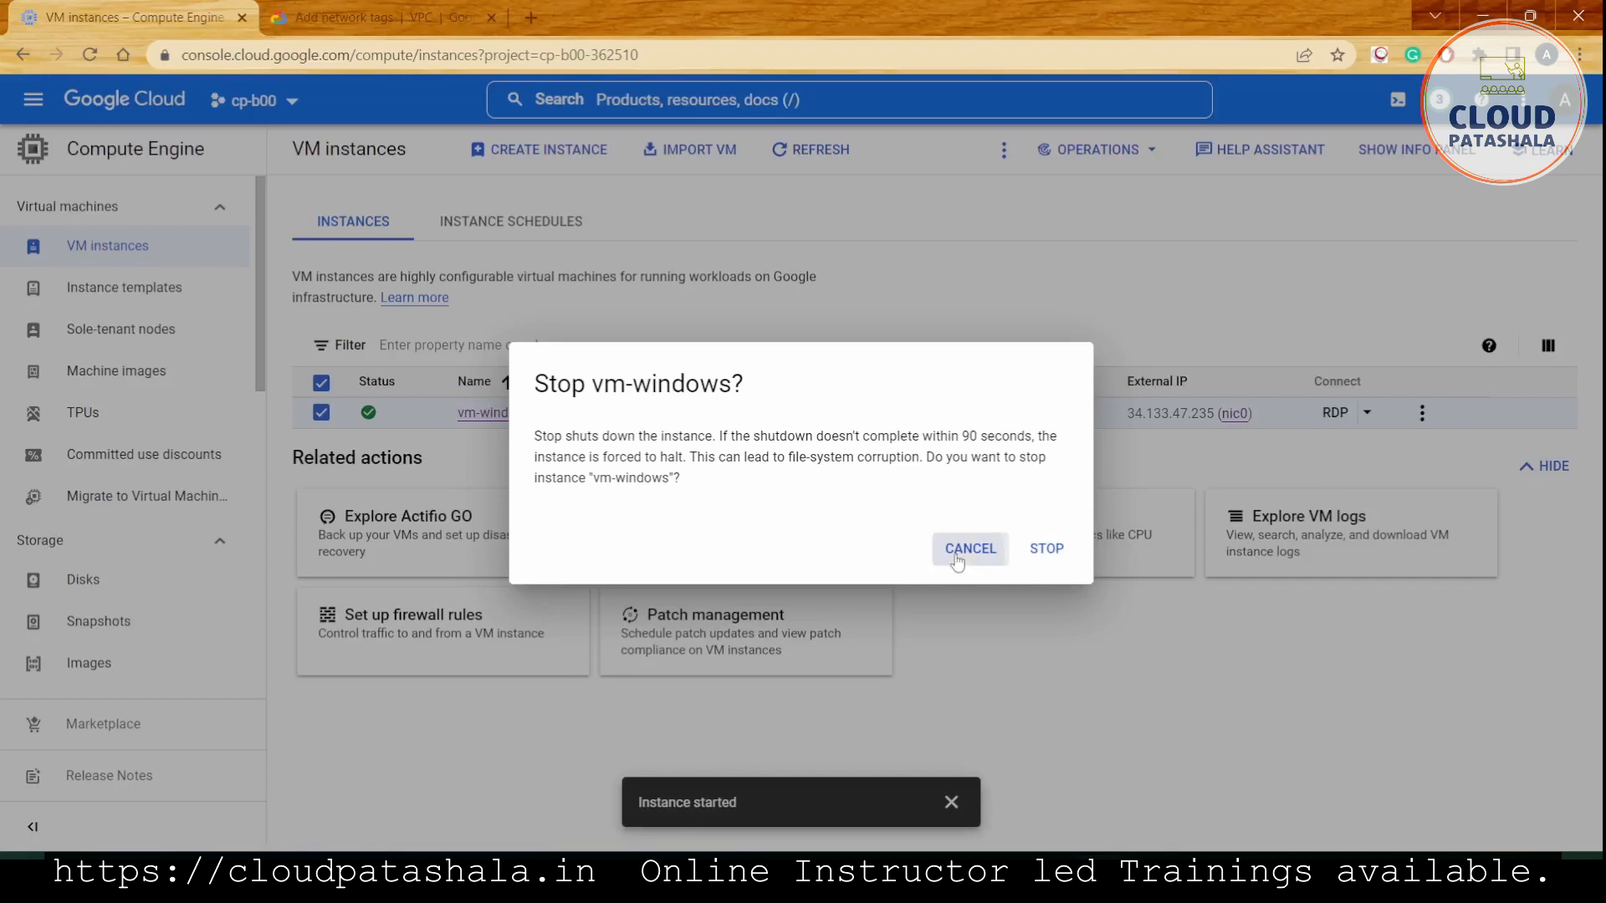
# Delete the vm-windows instance together with its boot disk.
pyautogui.click(1422, 414)
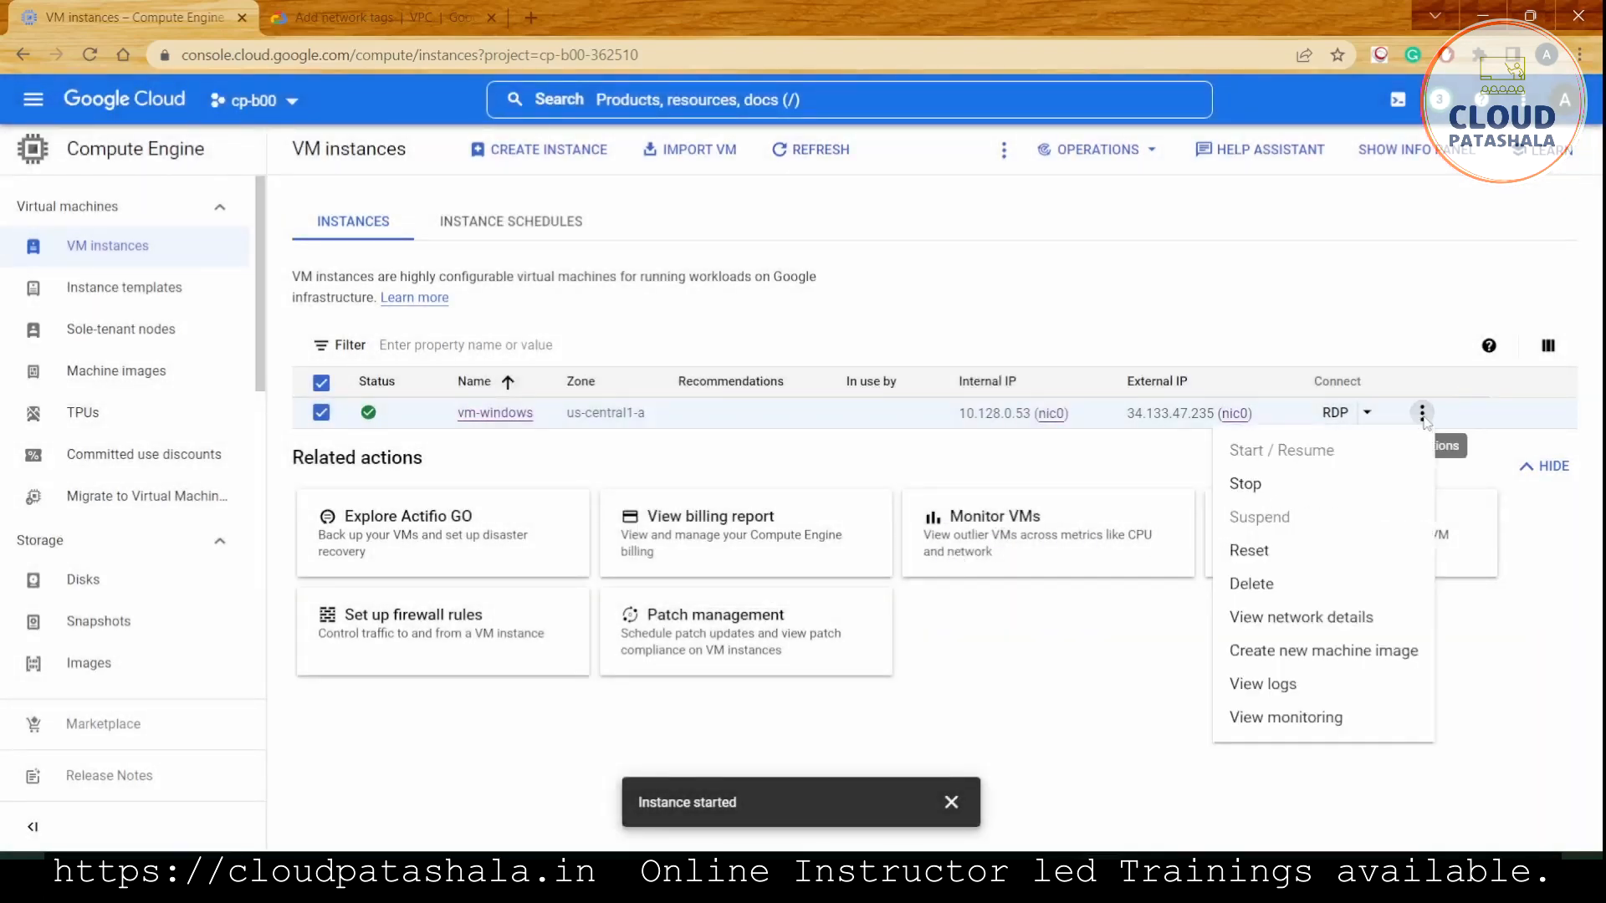
pyautogui.click(1254, 583)
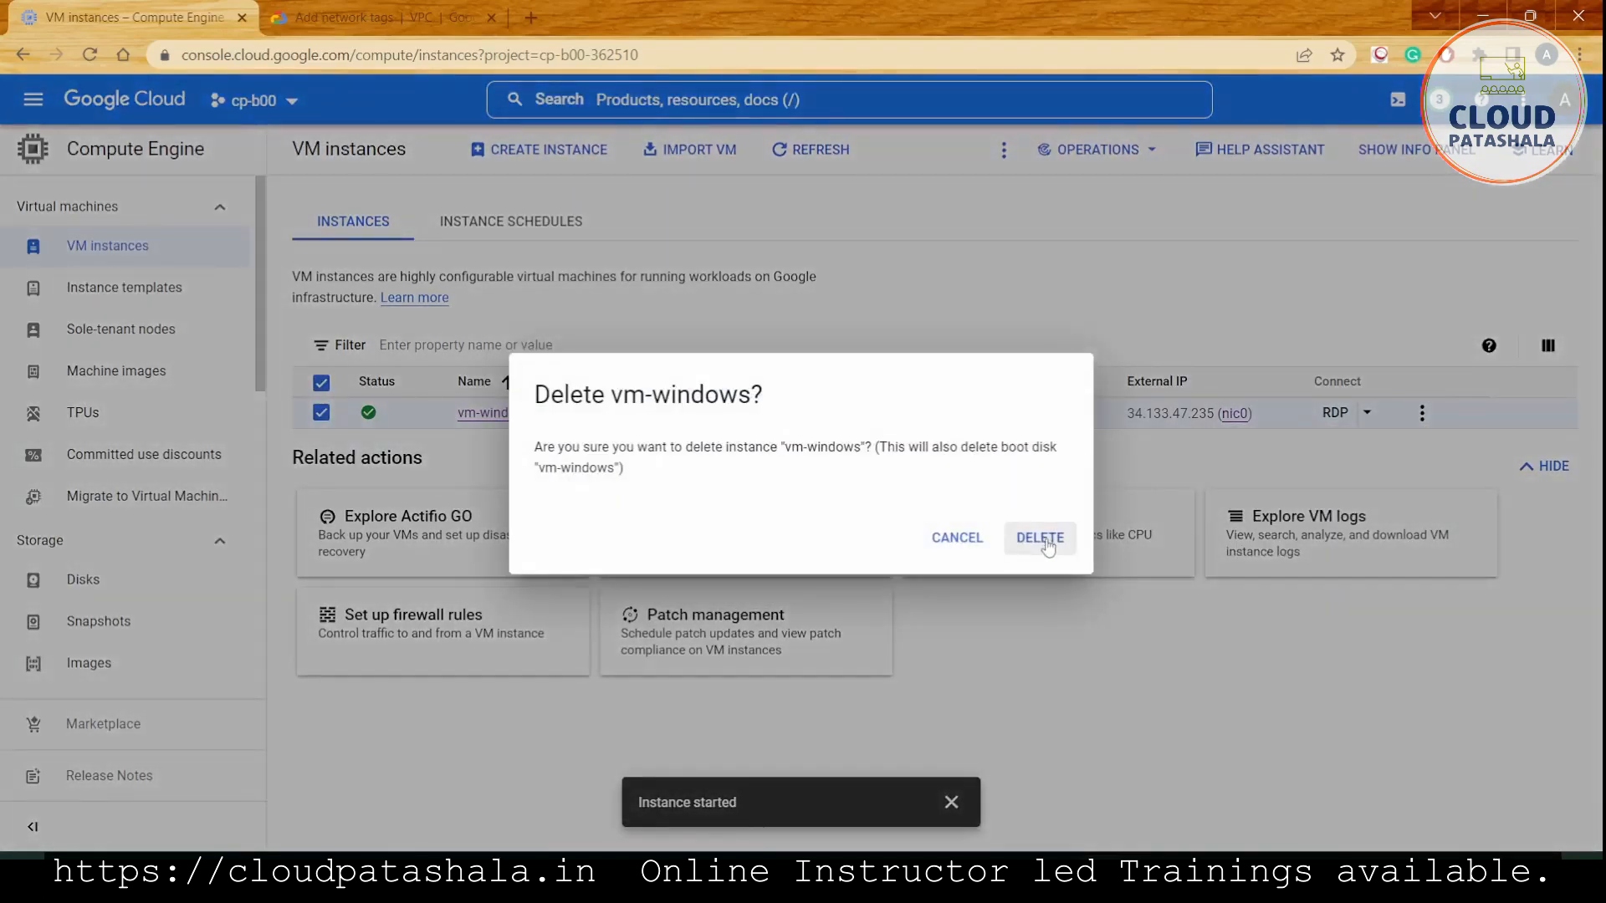
pyautogui.click(1040, 538)
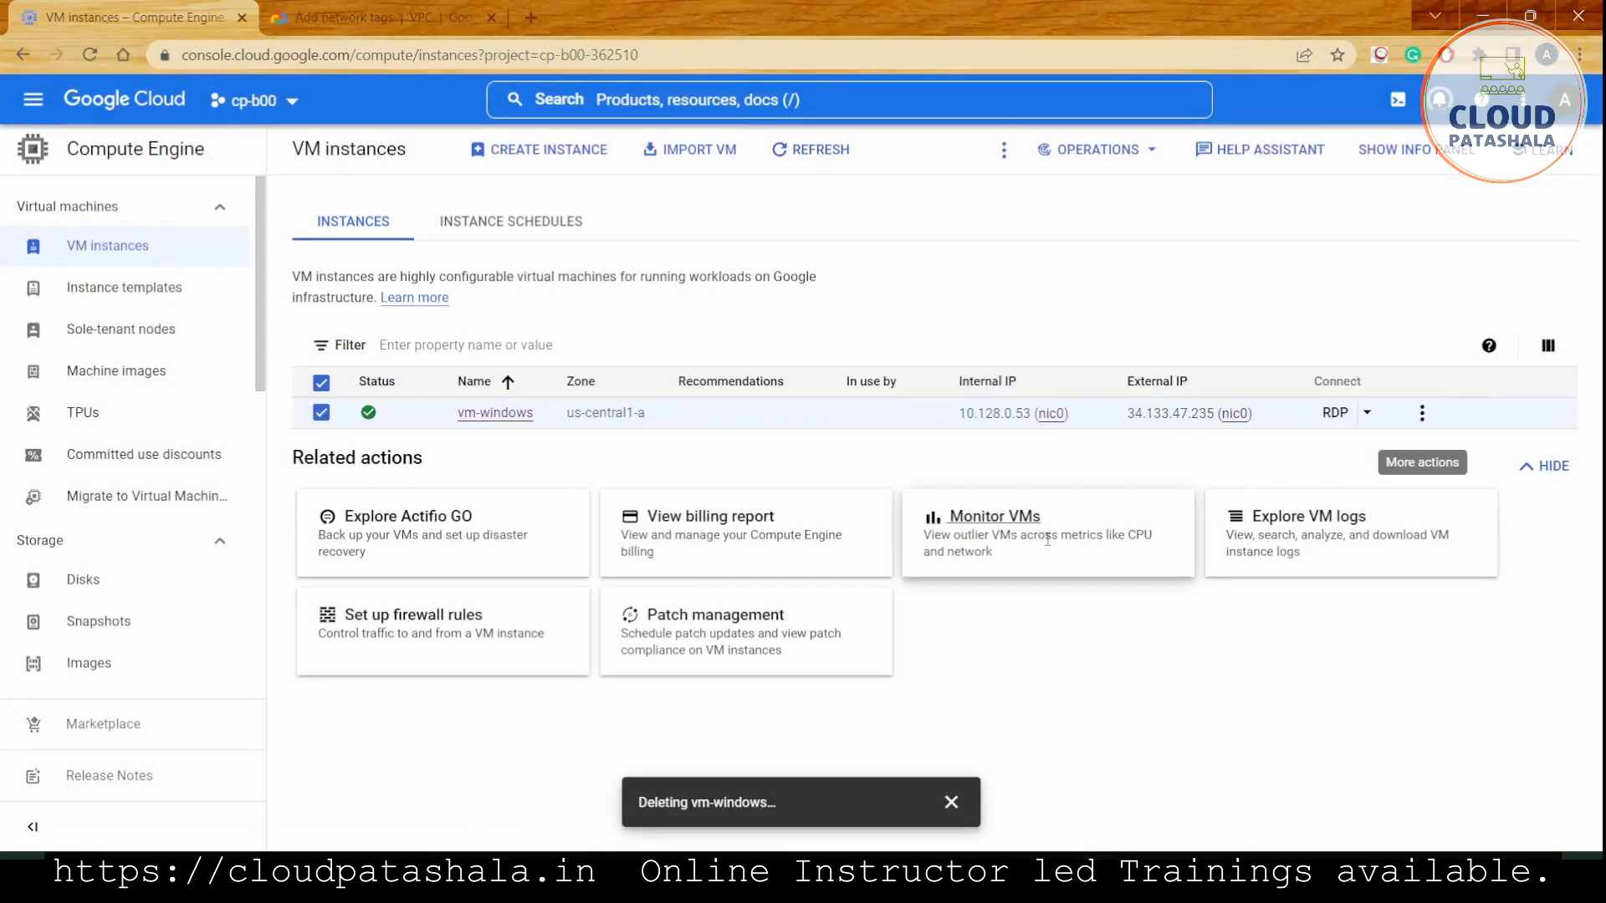